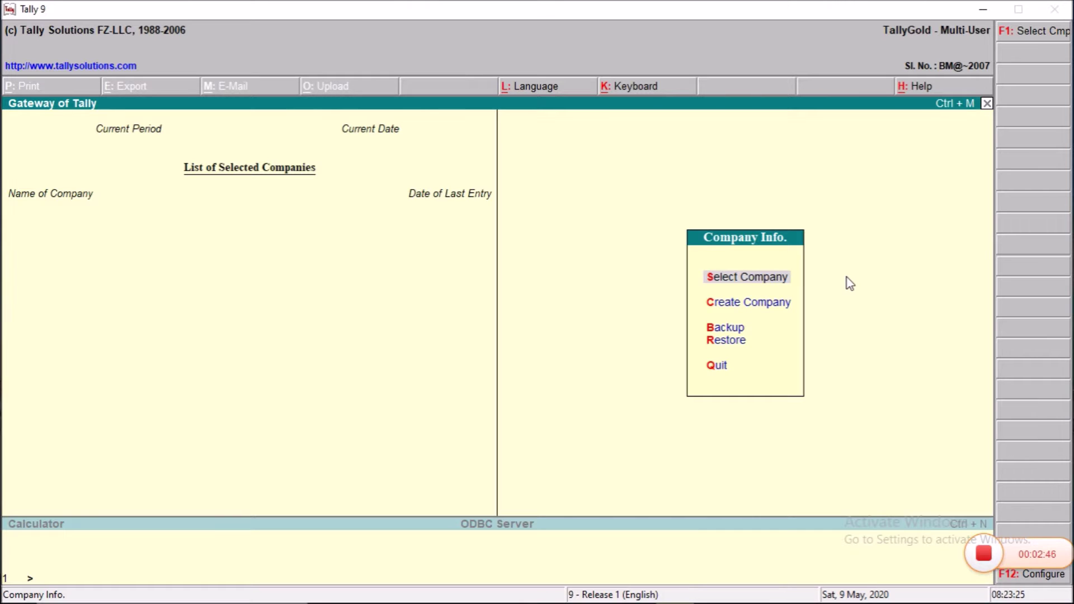
Step: Abandon the current Company Creation form and start a new one from Company Info
key("c")
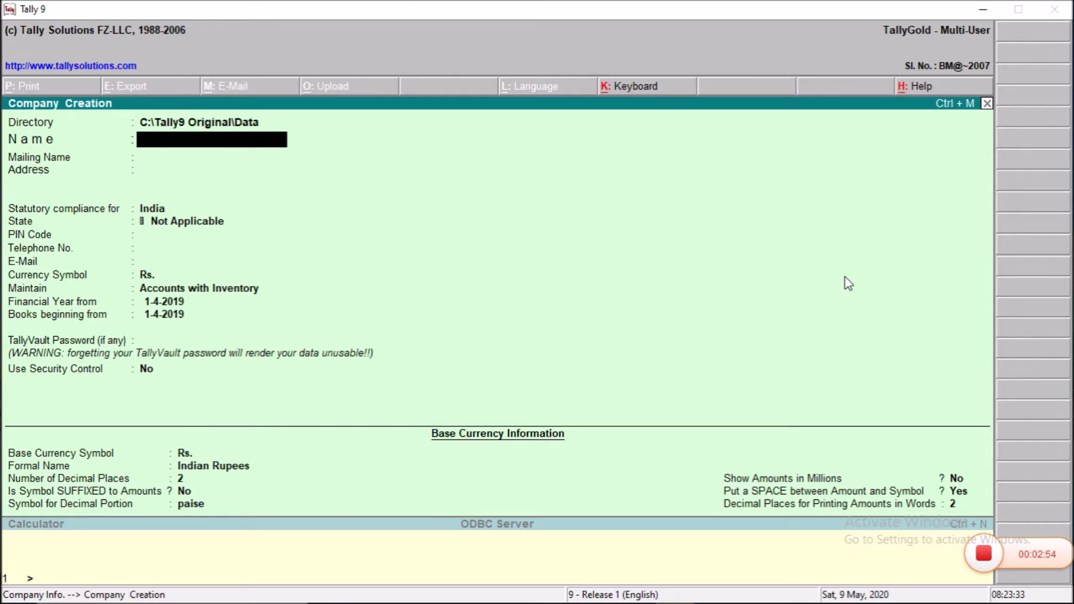
key("Escape")
key("y")
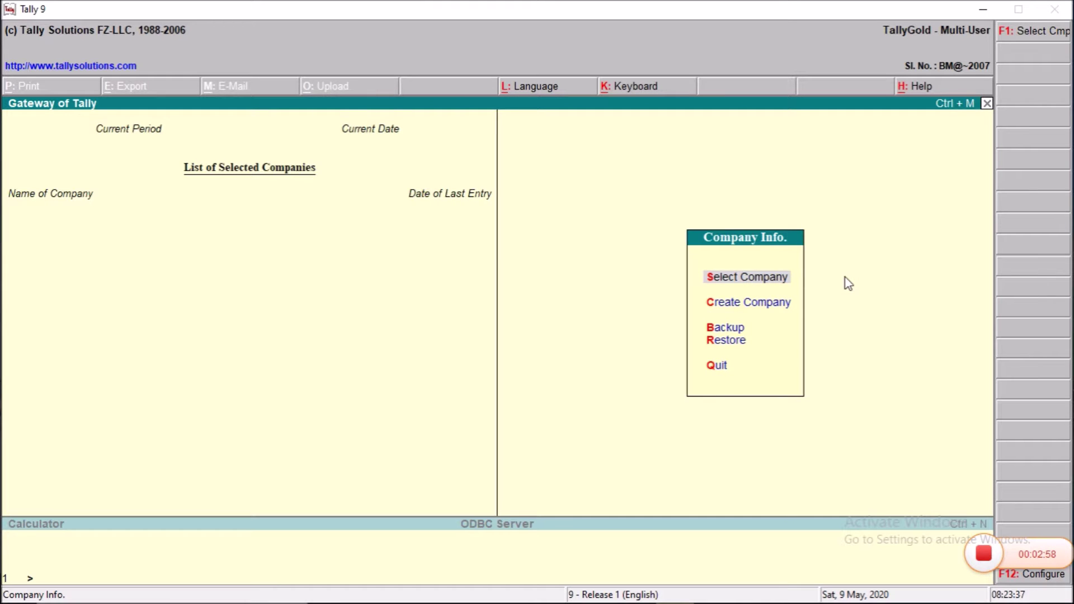
key("Down")
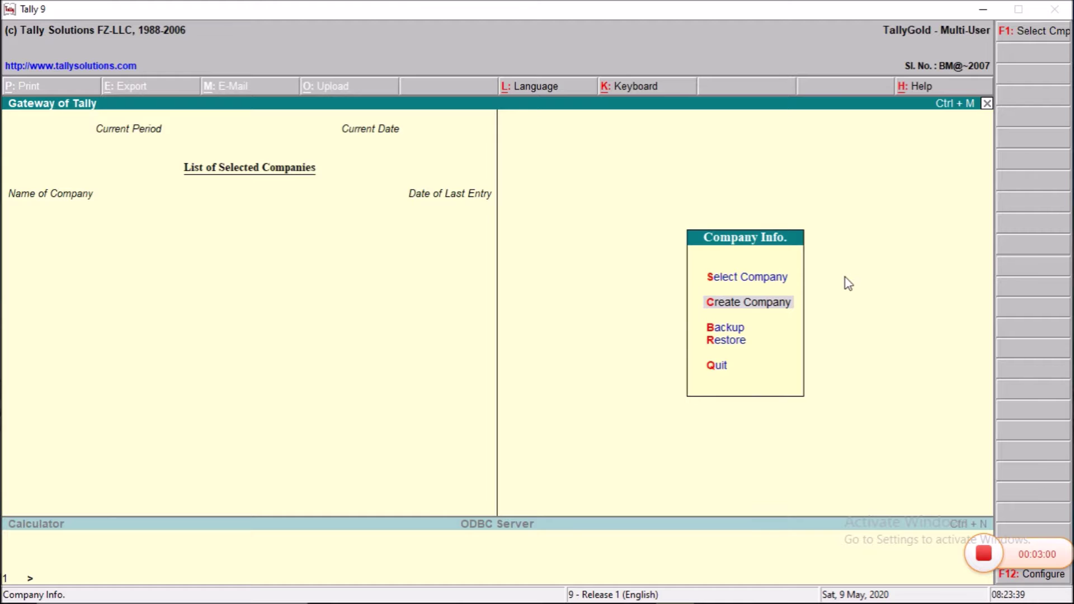
key("Return")
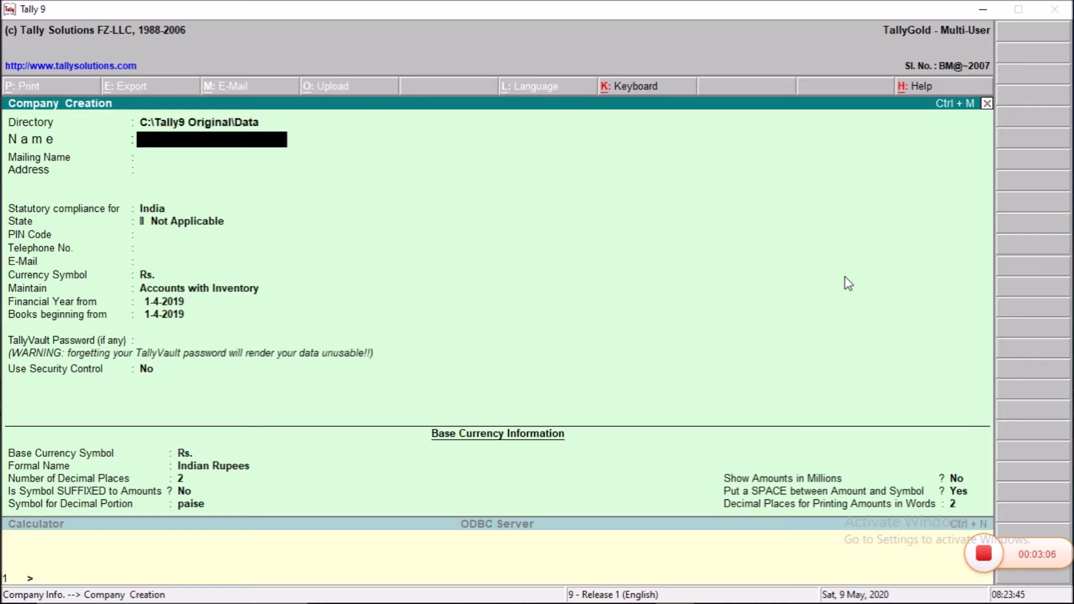
Step: Enter Xyz.Pvt.Ltd as the company name, keep it as the mailing name, and fill in the city-and-state address
type("Xyz.Pvt.Ltd")
key("Return")
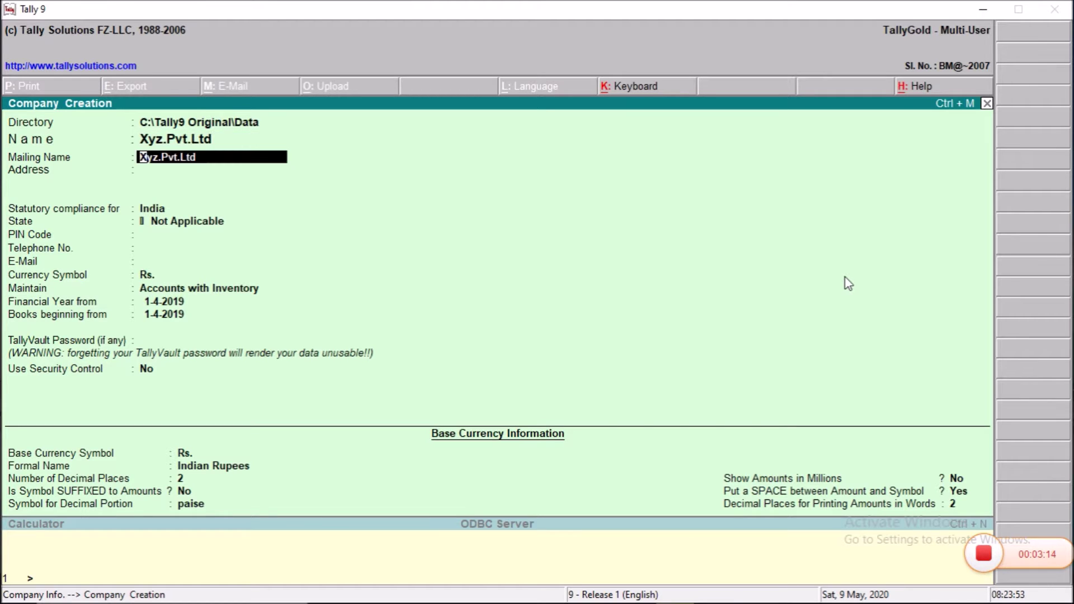
key("Return")
type("Ranchi,")
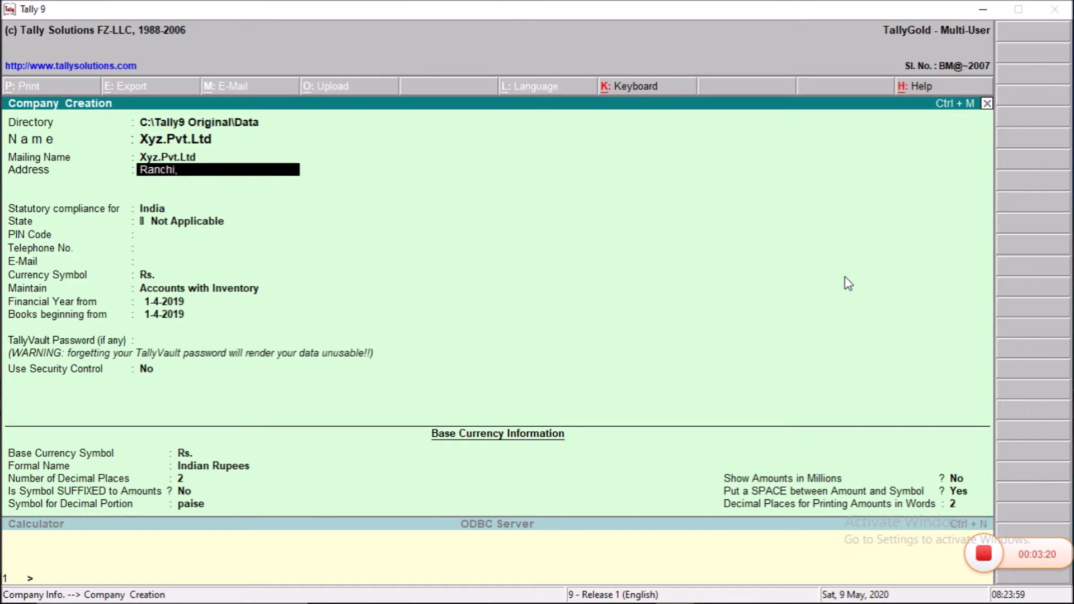
type(" Jharkhand")
key("Return")
key("Return")
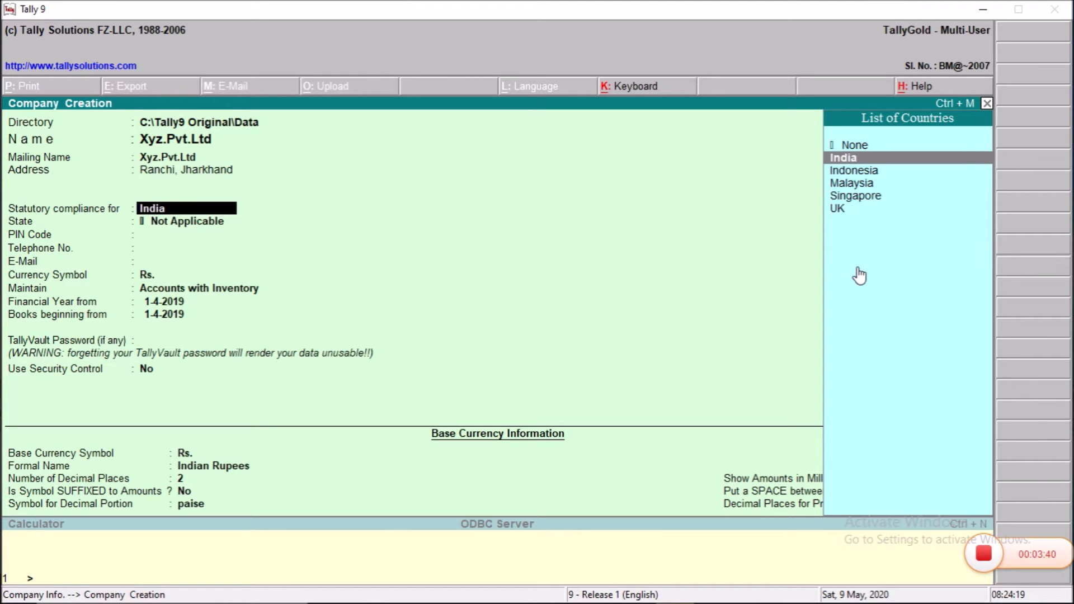
Step: Keep India for statutory compliance, choose Jharkhand as the state, and enter the PIN code
key("Return")
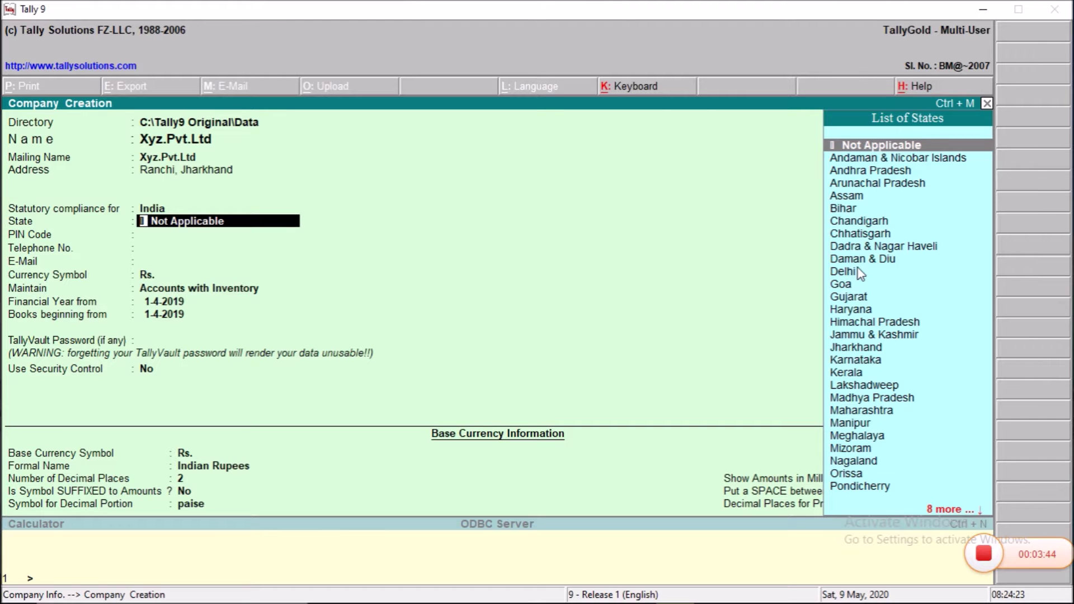
type("Jha")
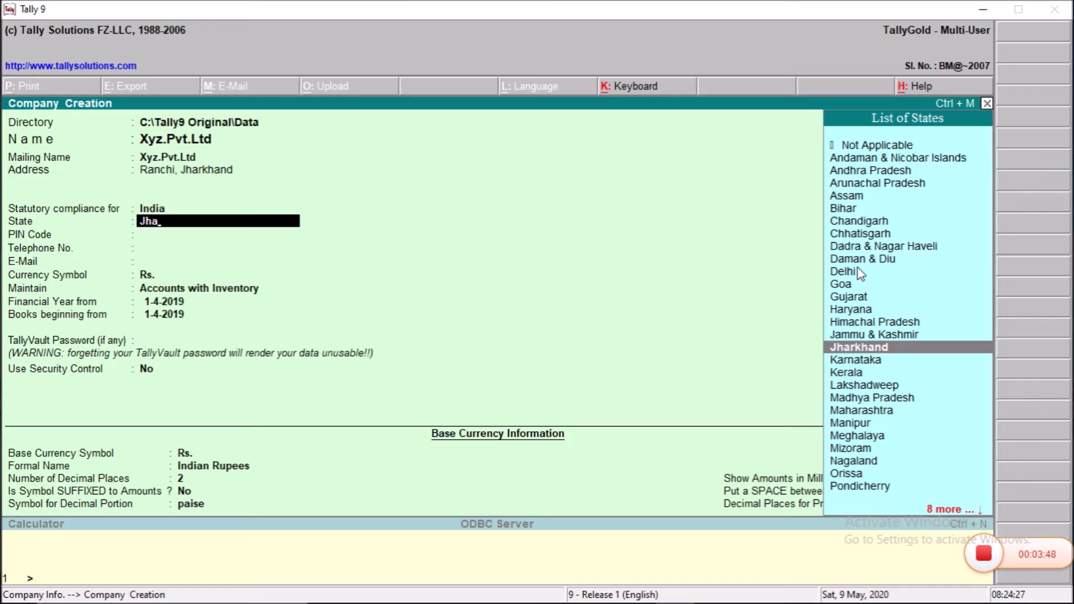
key("Return")
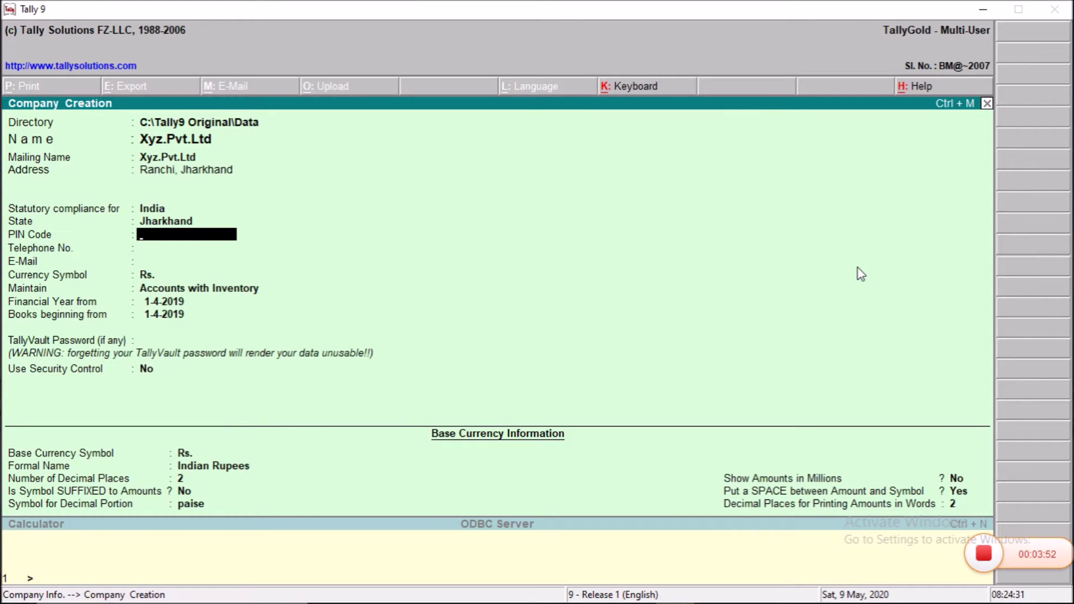
type("83")
type("4001")
Step: Enter the company's telephone number and e-mail address, correcting a typo in the e-mail
key("Return")
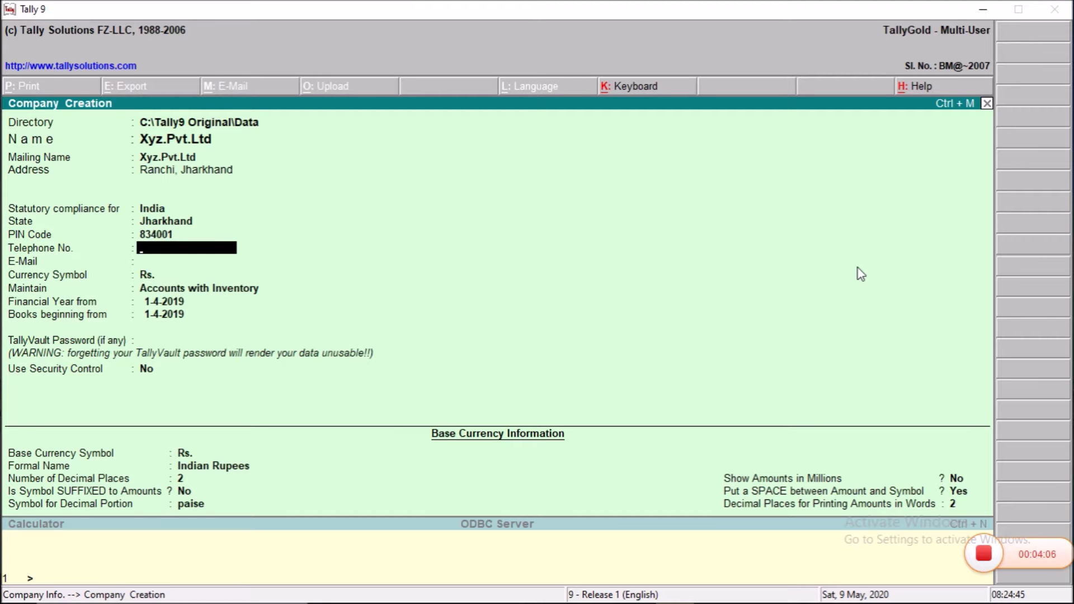
type("765432164")
key("Return")
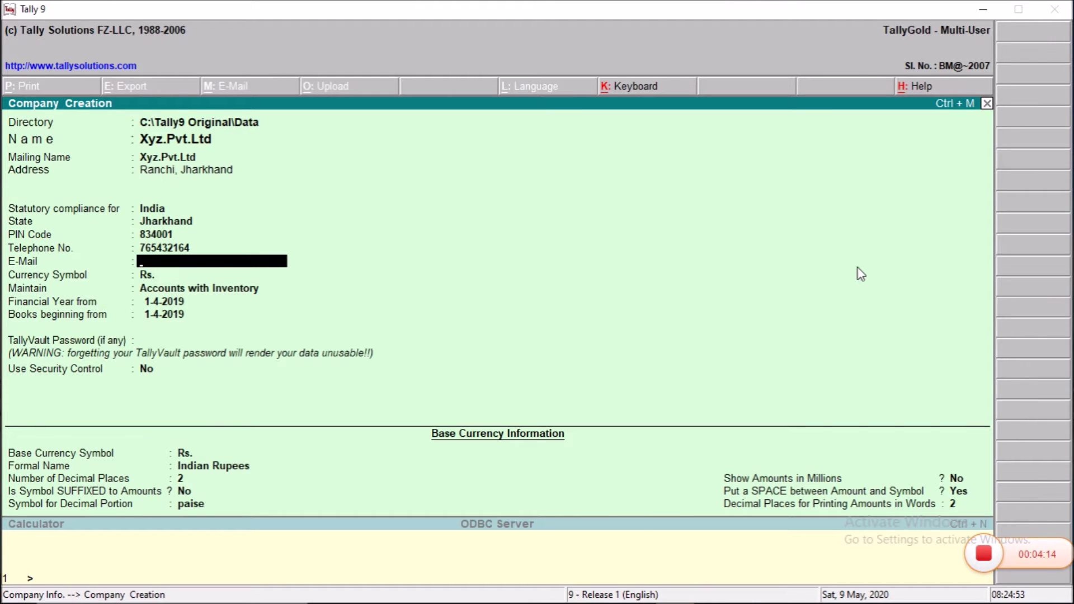
key("Return")
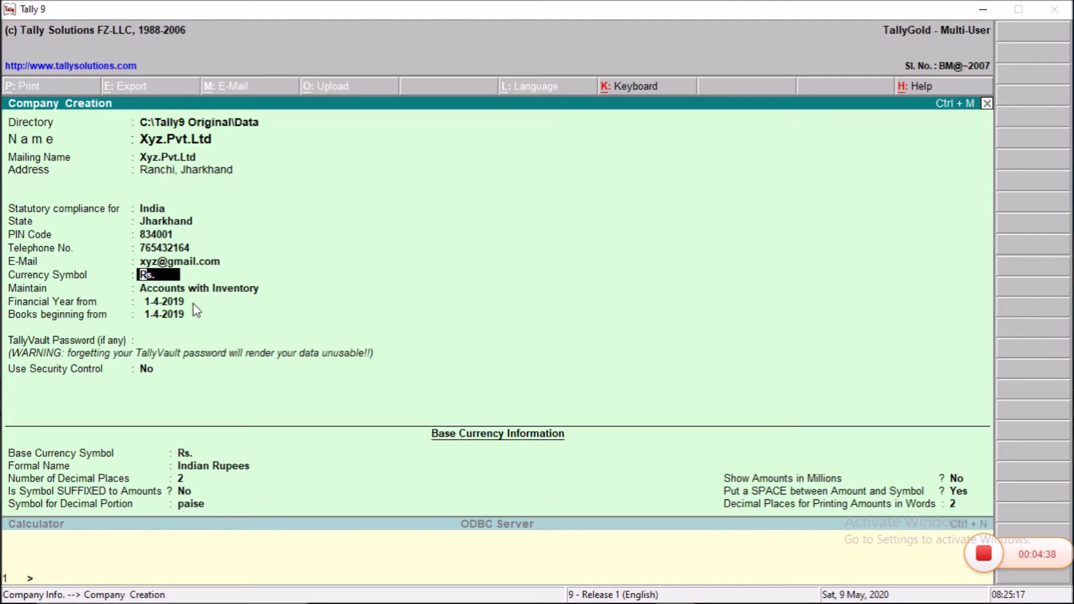
Step: Keep Rs. as the currency symbol and choose Accounts with Inventory as the company type
key("Return")
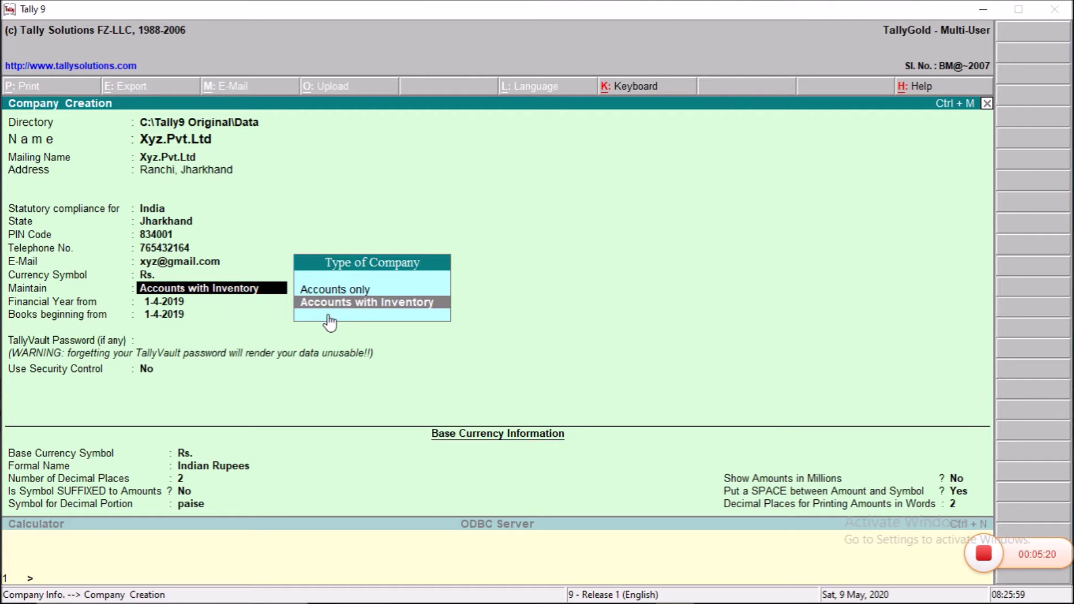
left_click(359, 307)
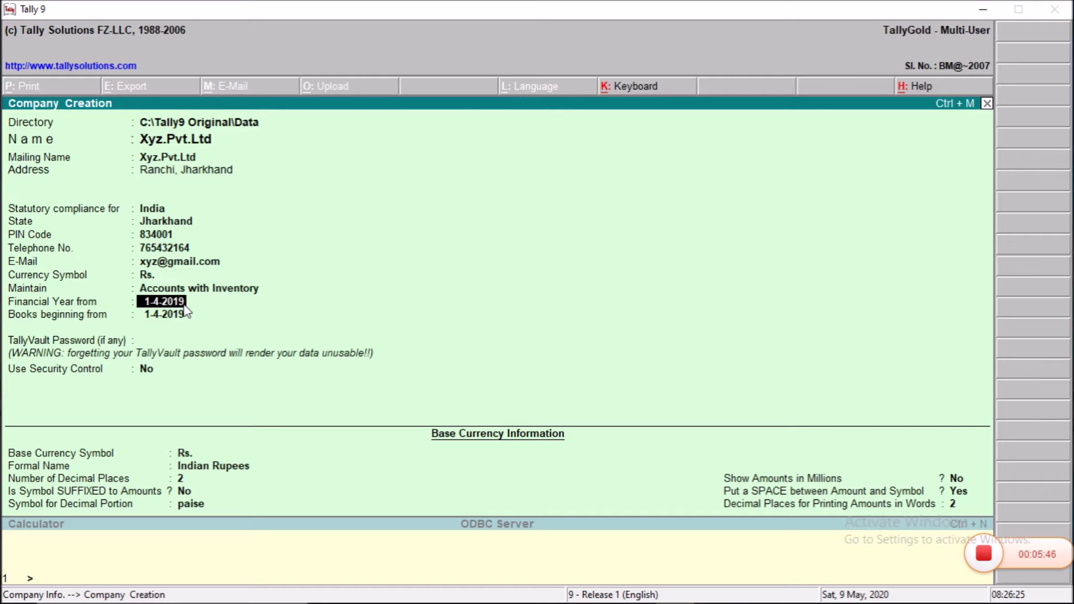
Step: Set Financial Year from to 1-4-2020 and Books beginning from to 10-4-2020, with no TallyVault password
type("1-4-2020")
key("Return")
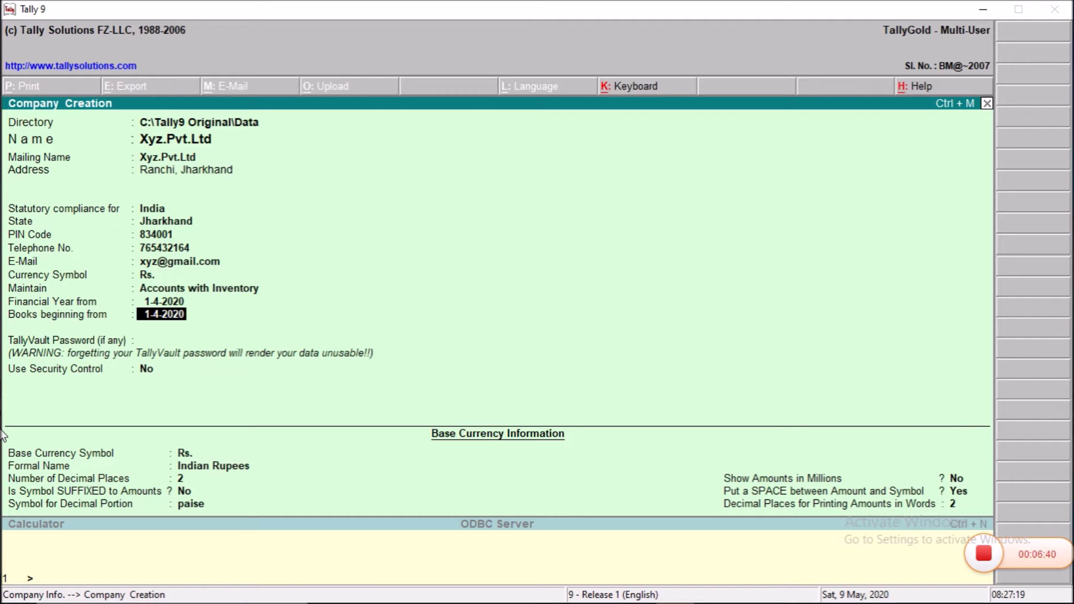
type("10-4-2020")
key("Return")
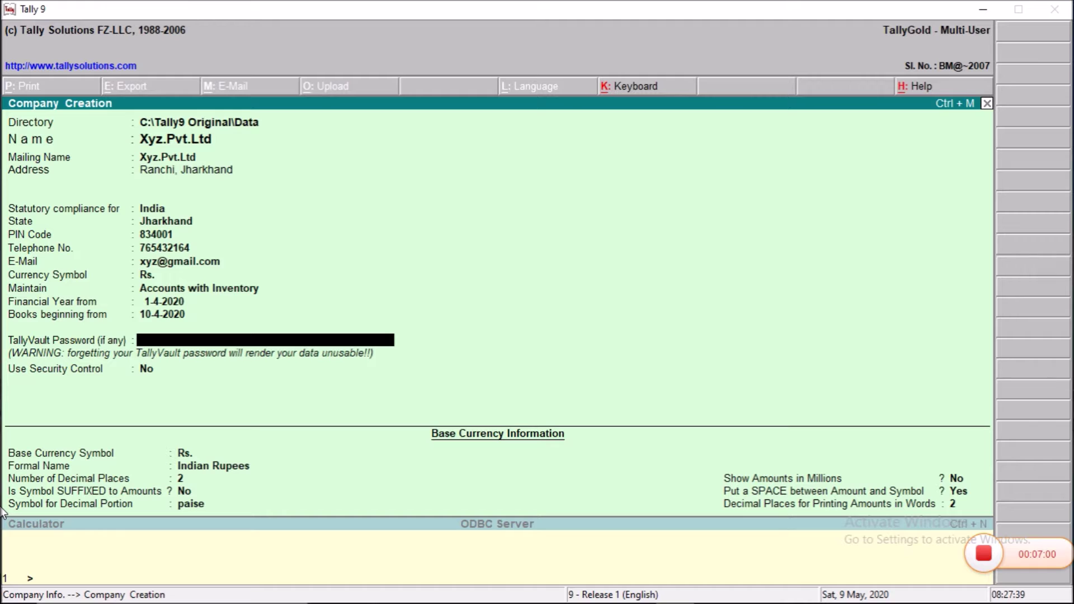
key("Return")
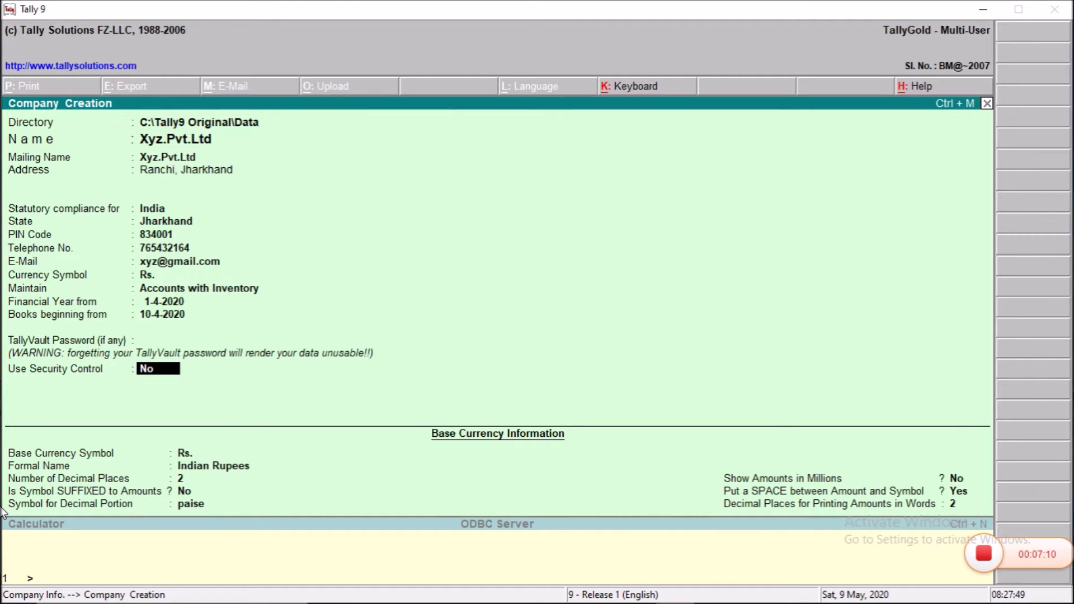
Step: Enable security control with the administrator's name and a password entered twice
key("y")
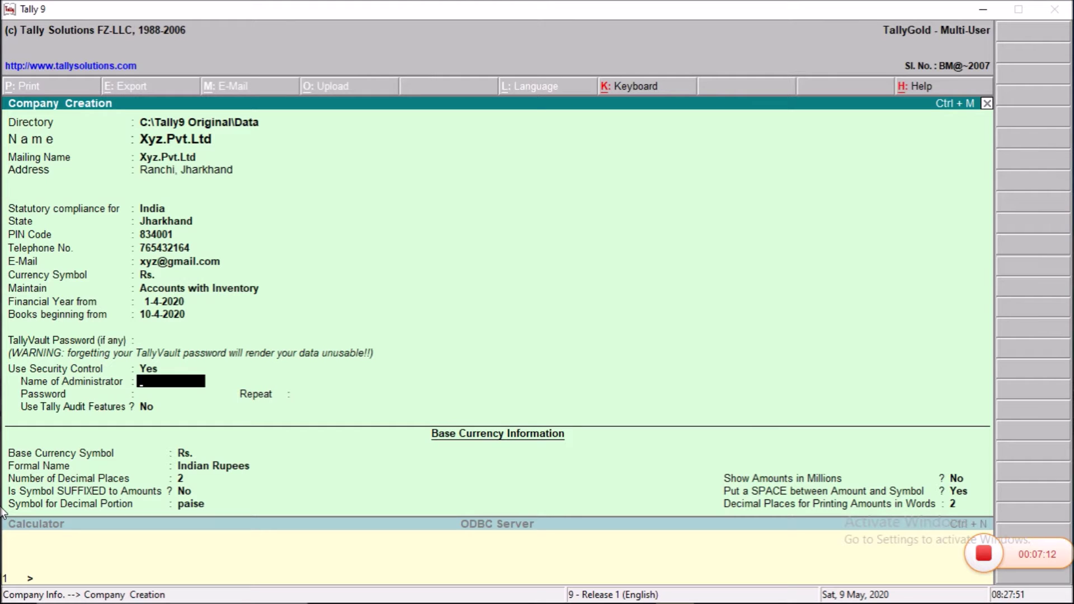
type("Vikasj")
key("BackSpace")
type("k")
key("BackSpace")
type("h")
key("Return")
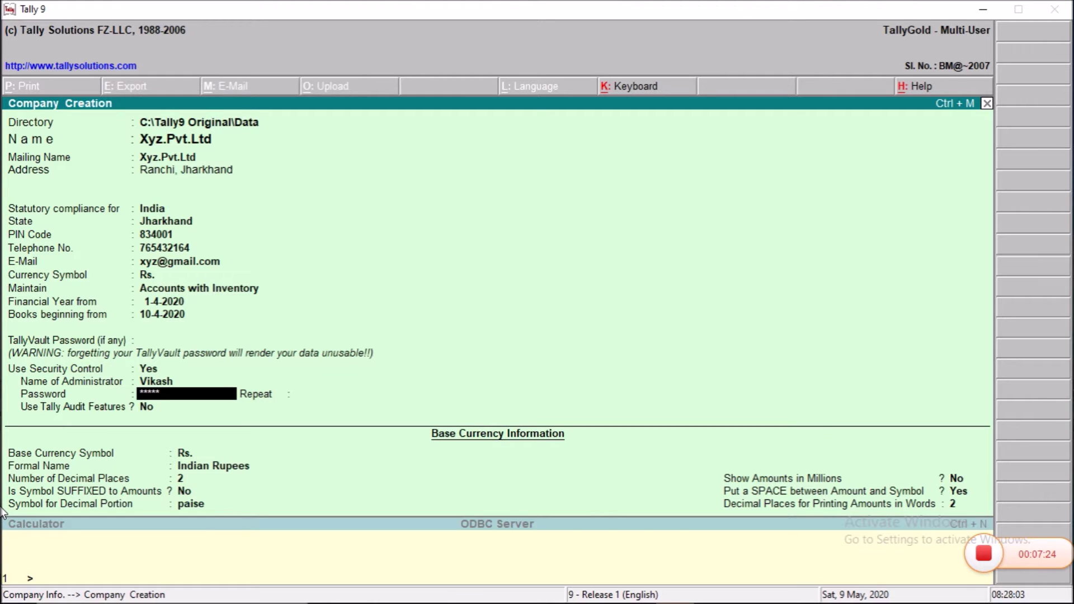
key("Return")
type("***")
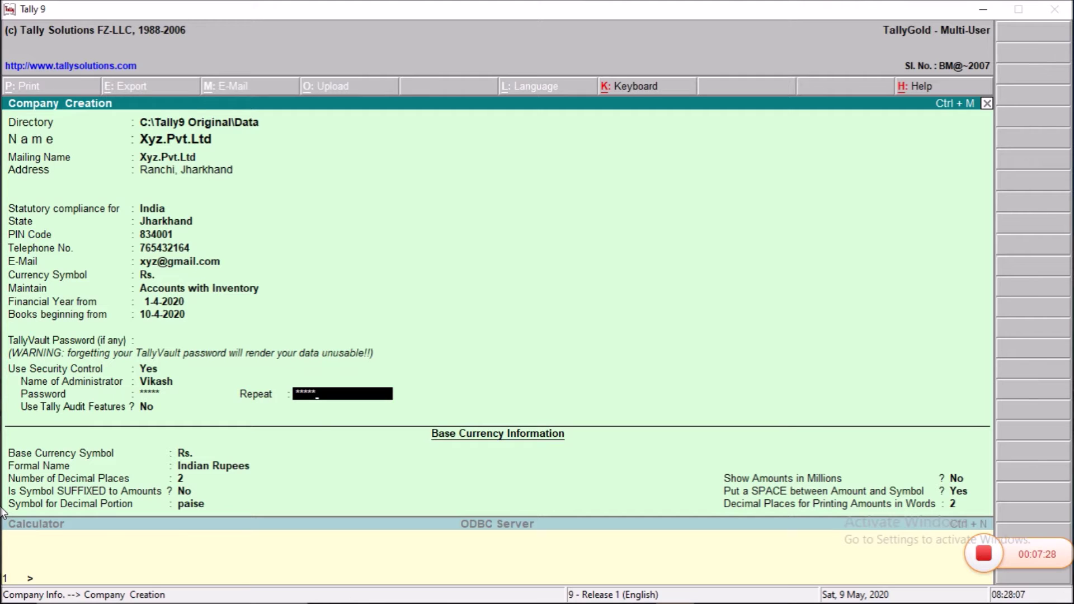
key("Return")
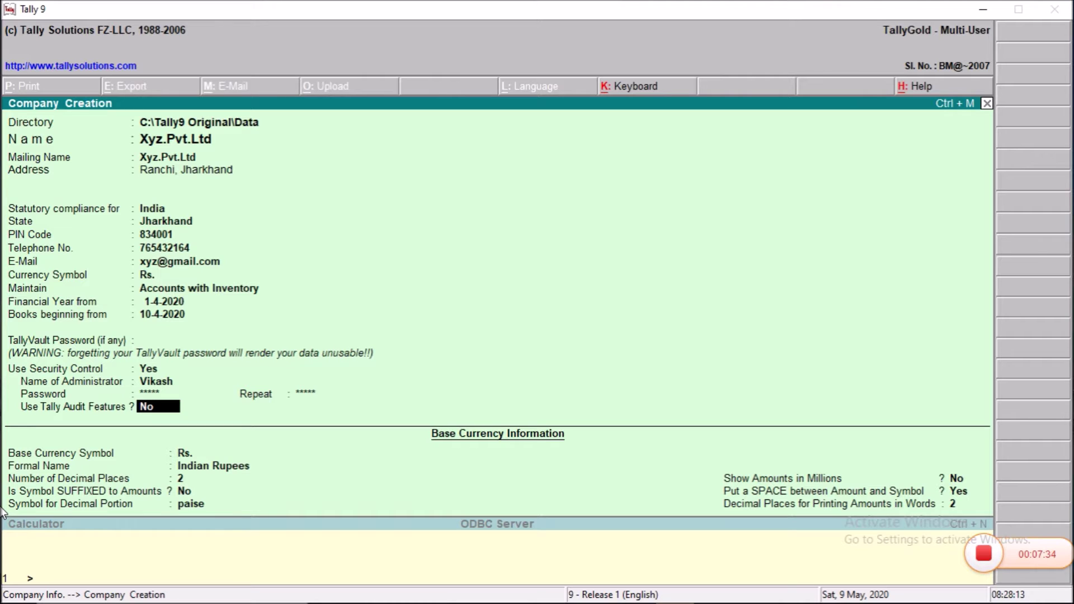
Step: Leave audit features off and keep Rs., Indian Rupees and 2 decimal places as base currency
key("Return")
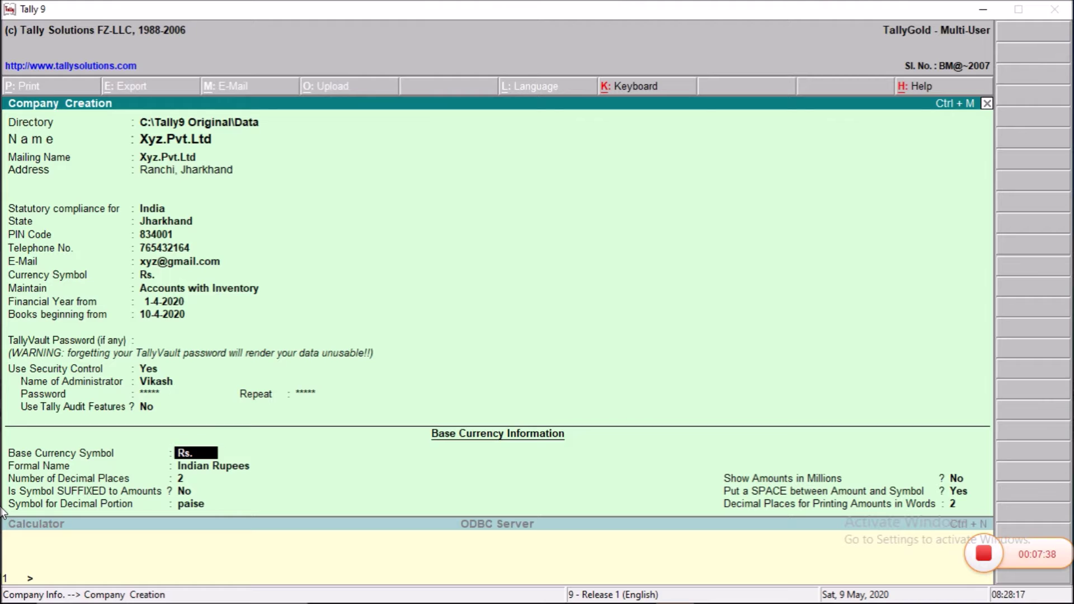
key("Return")
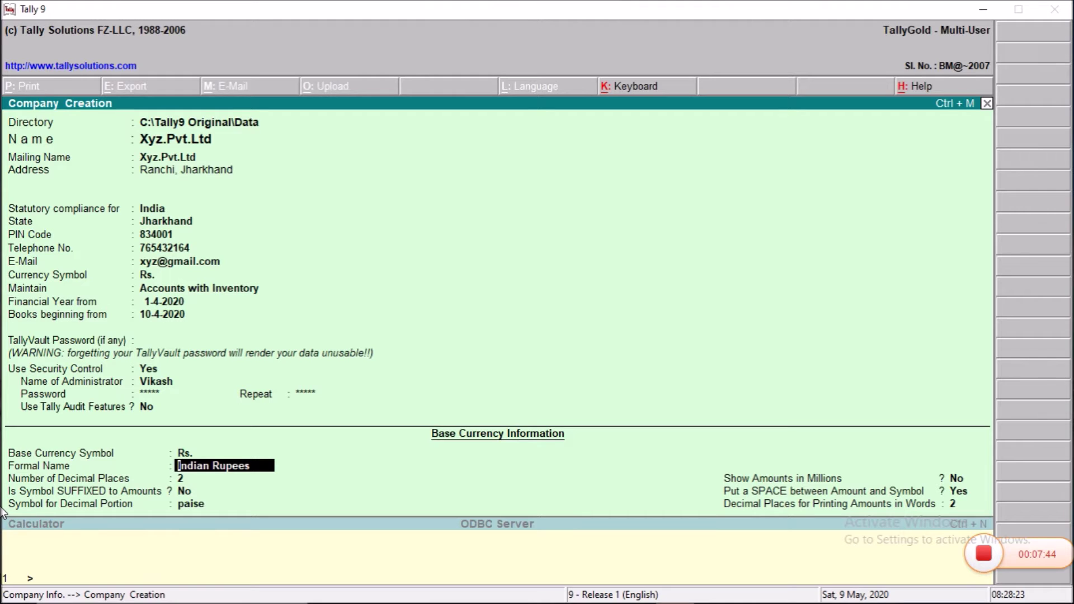
key("Return")
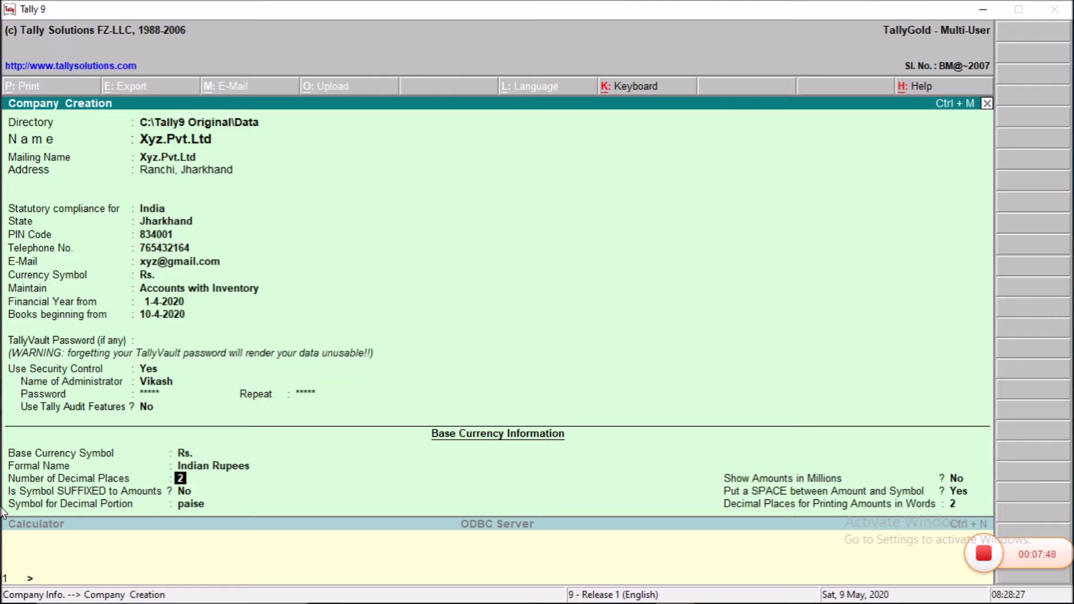
key("Return")
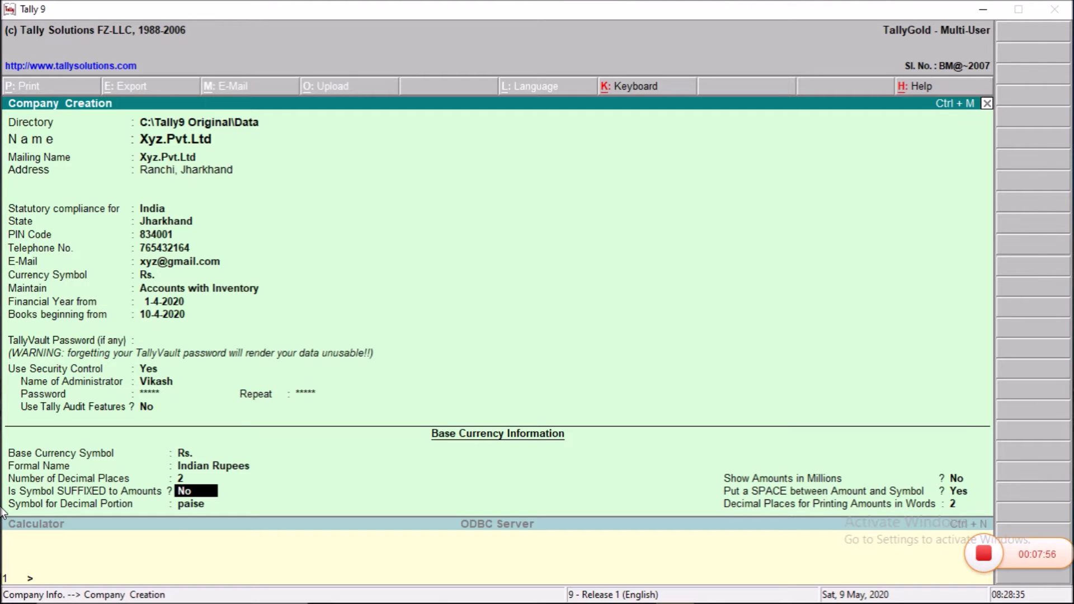
Step: Set symbol after amounts and amounts in millions to Yes, keep the space, and finish the form
type("y")
key("Return")
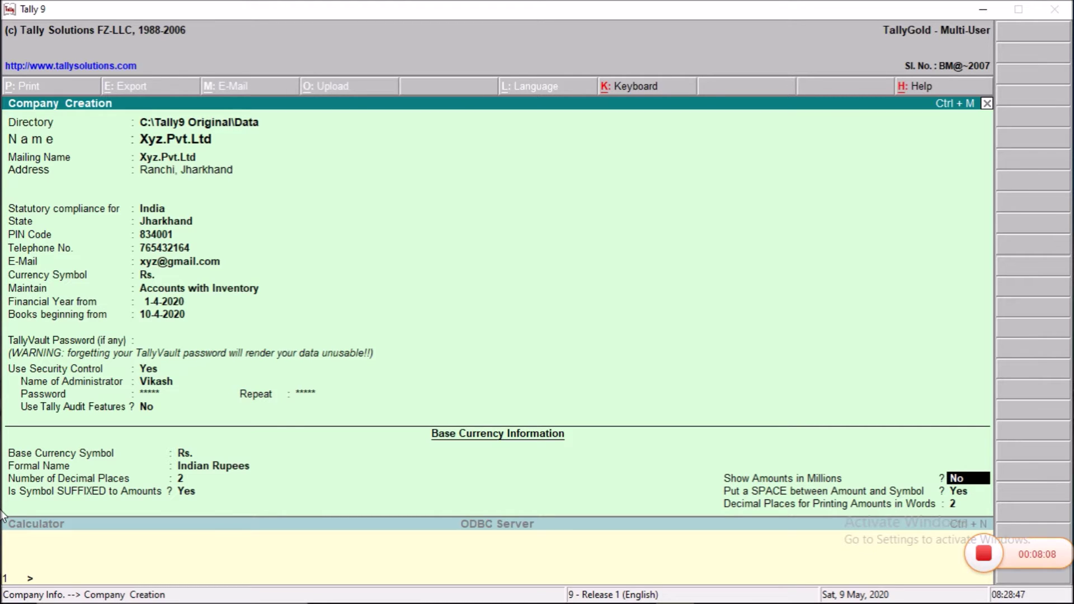
type("y")
key("Return")
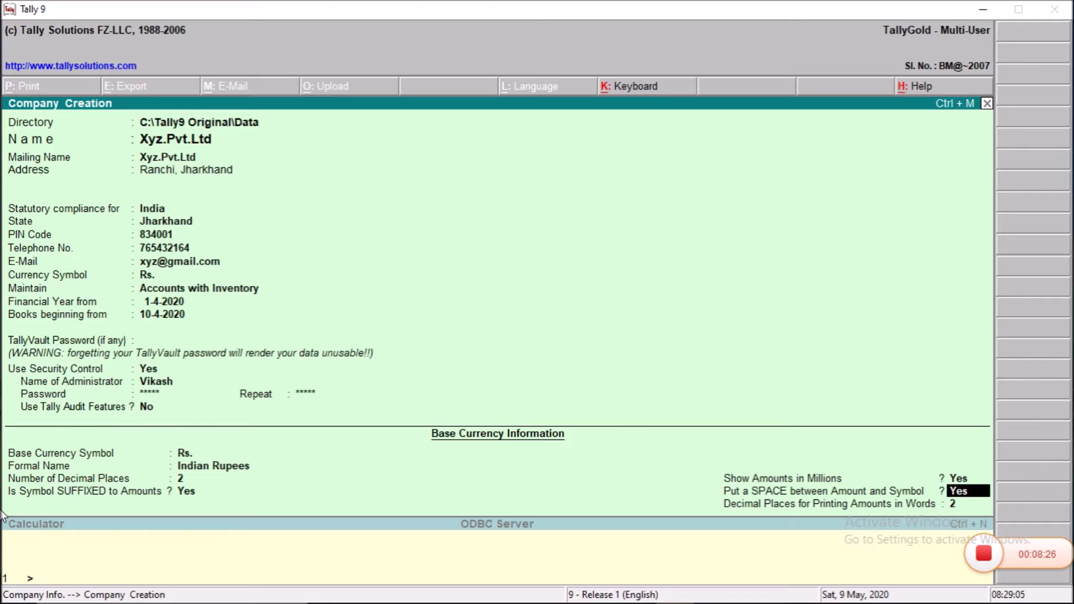
key("Return")
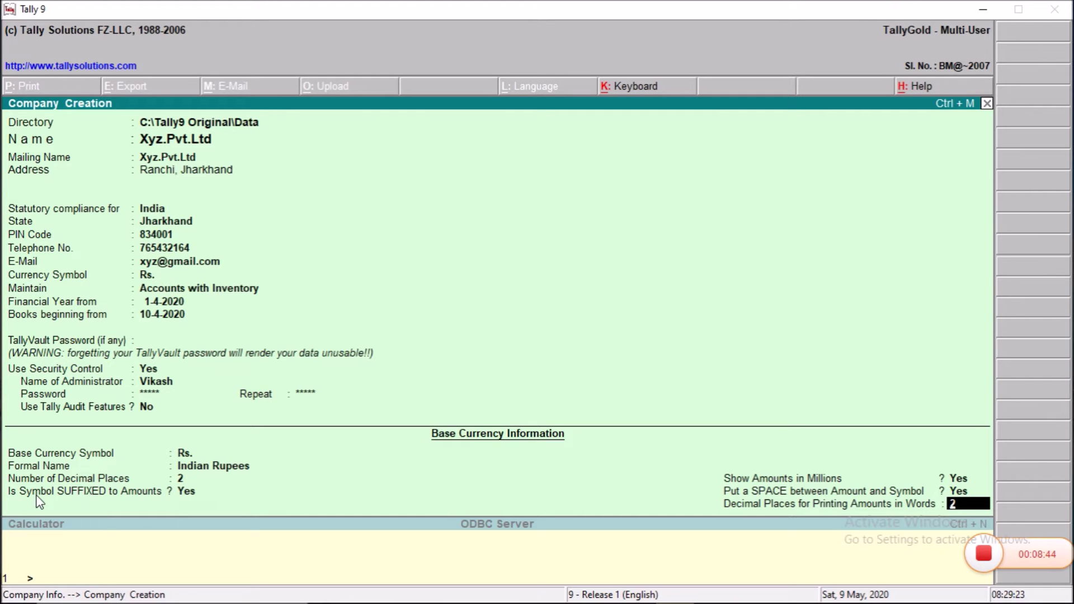
key("Return")
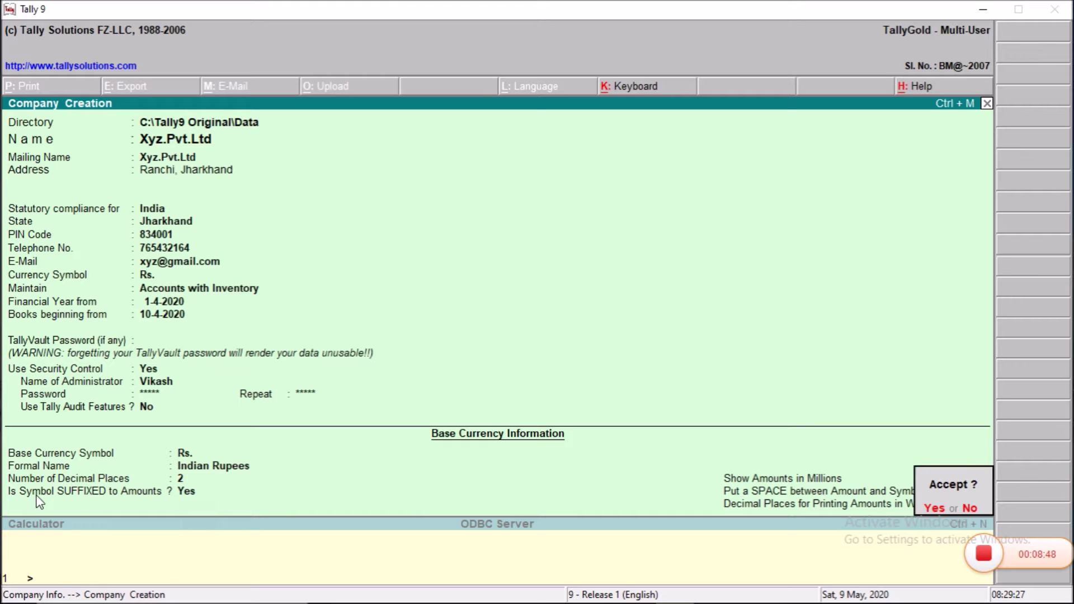
Step: Save Xyz.Pvt.Ltd and log in with the administrator's user name and password
key("y")
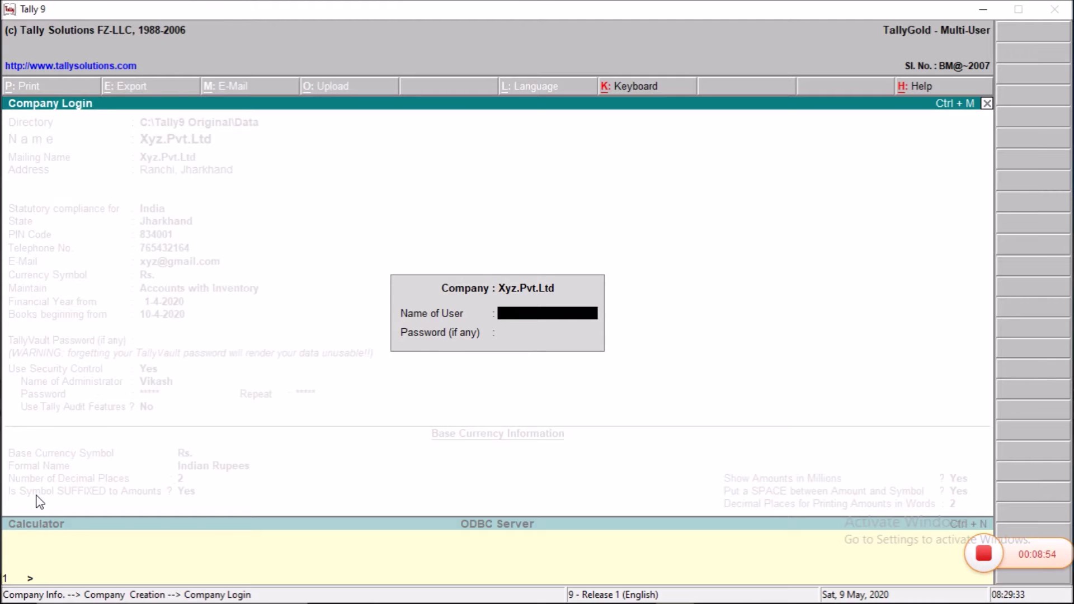
type("Vikash")
key("Return")
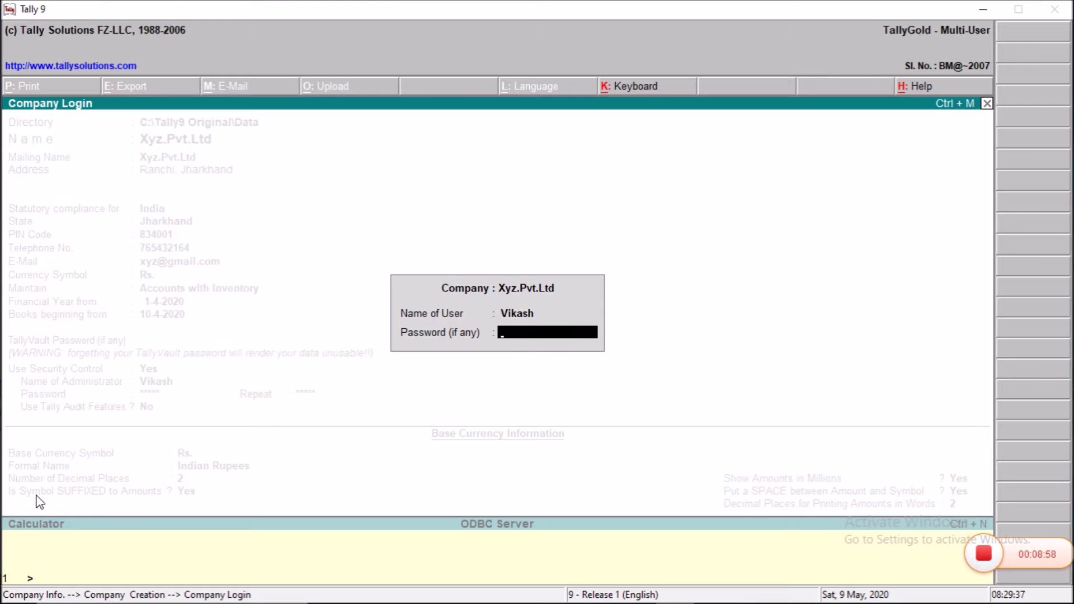
type("*****")
key("Return")
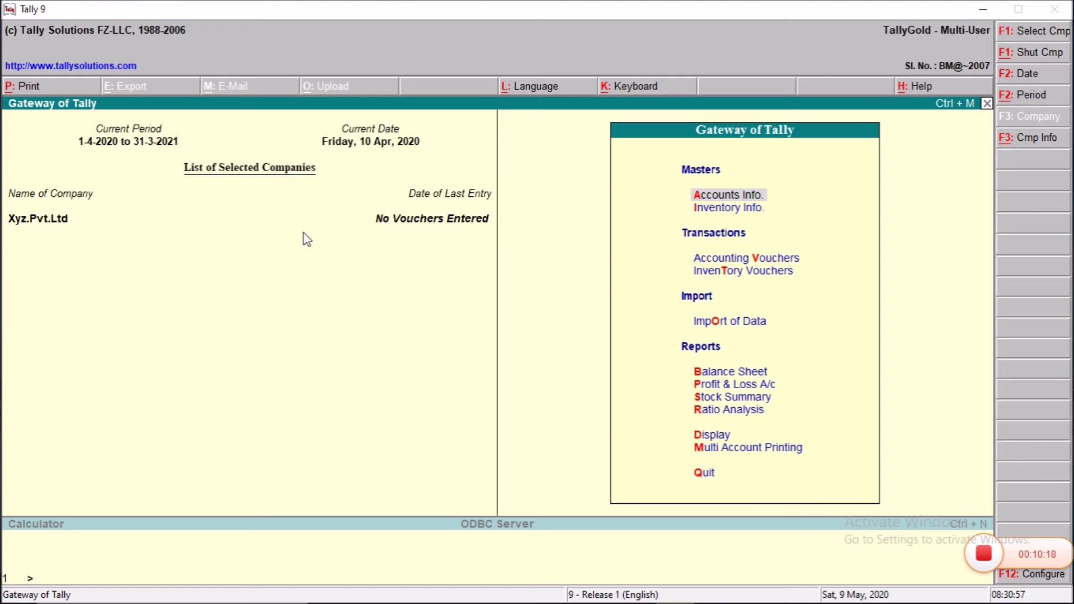
Step: After the statutory masters finish importing, open Company Info with Alt+F3
key("alt+F3")
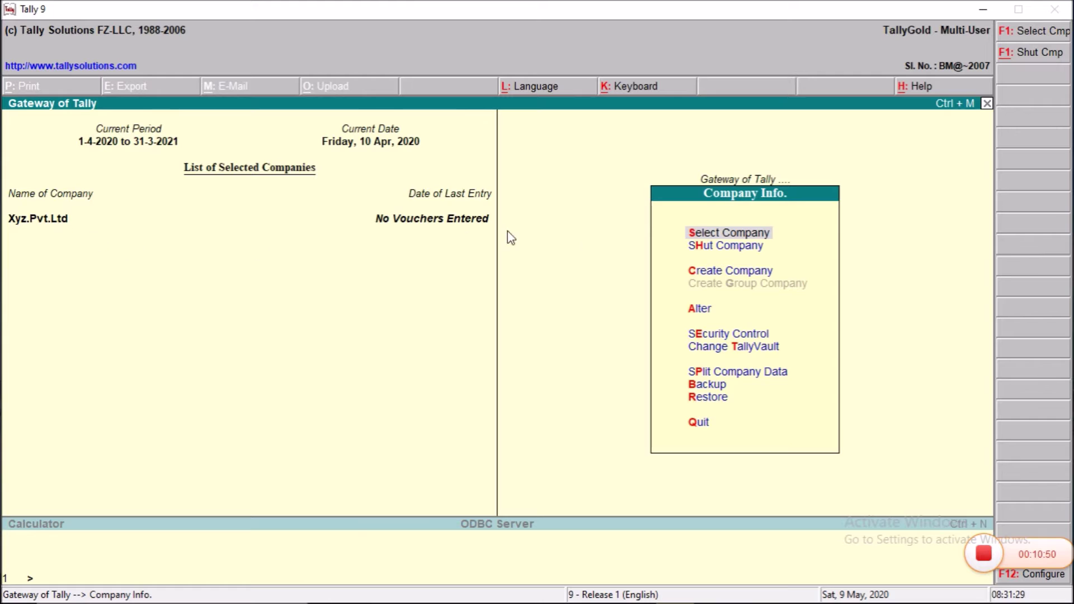
Step: Choose Shut Company from the Company Info menu
left_click(697, 250)
Step: Shut Xyz.Pvt.Ltd and pick it again from the Select Company list
key("Return")
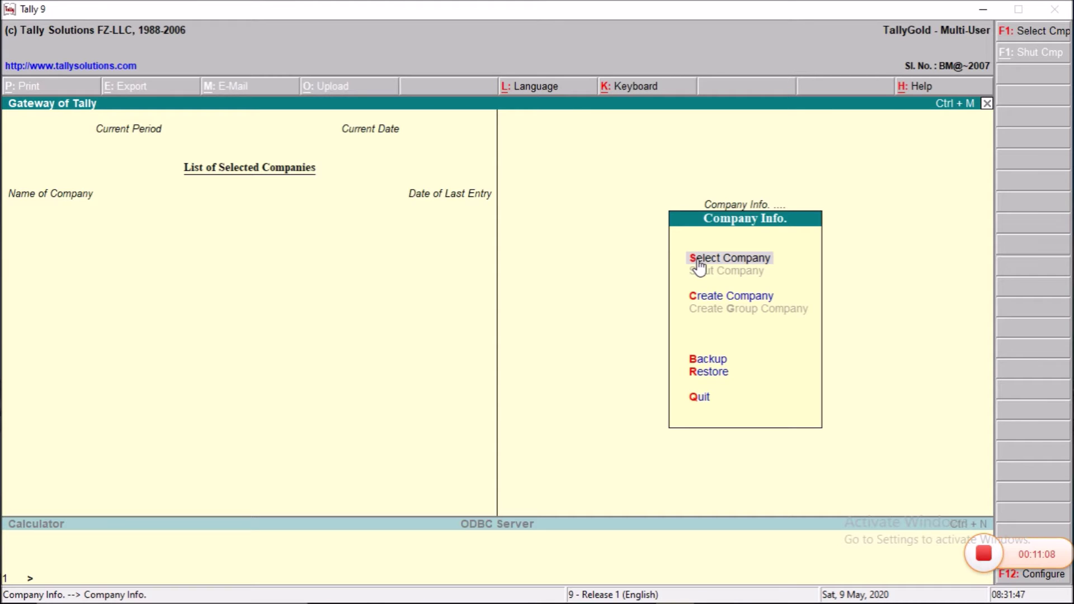
left_click(698, 261)
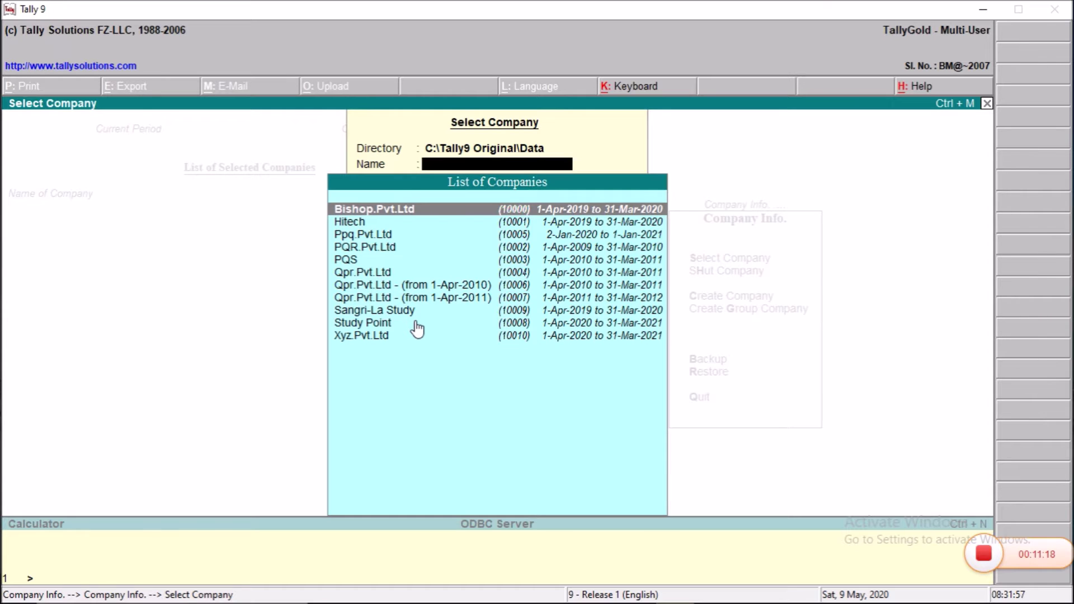
key("Down")
key("Down")
key("Down")
key("Down")
key("Down")
key("Down")
key("Down")
key("Down")
key("Down")
key("Down")
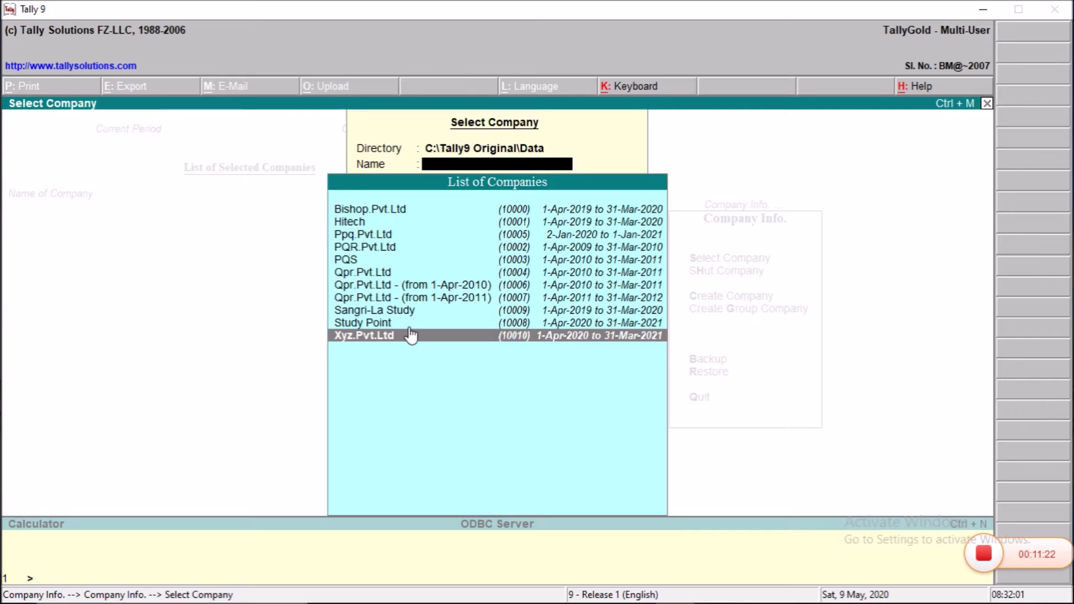
left_click(411, 335)
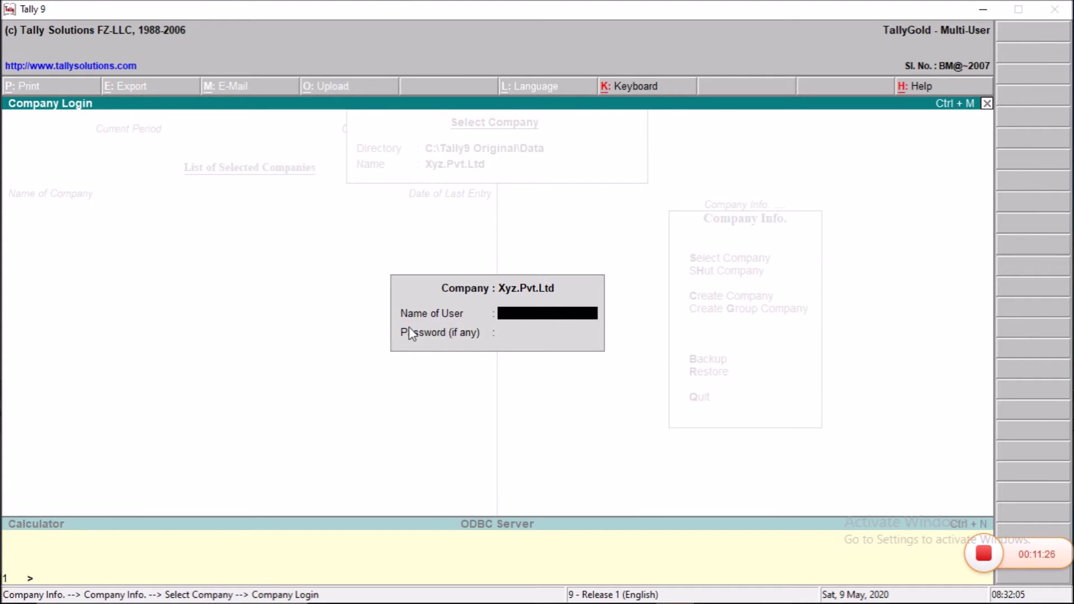
Step: Log in to Xyz.Pvt.Ltd with the administrator user name and password
type("Vikash")
key("Return")
type("****")
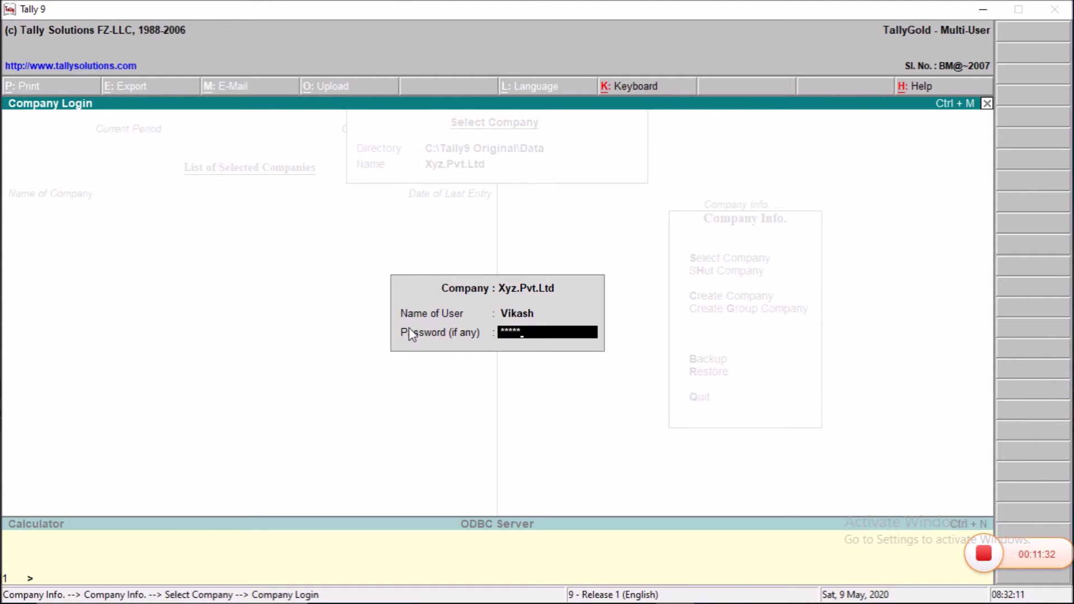
key("Return")
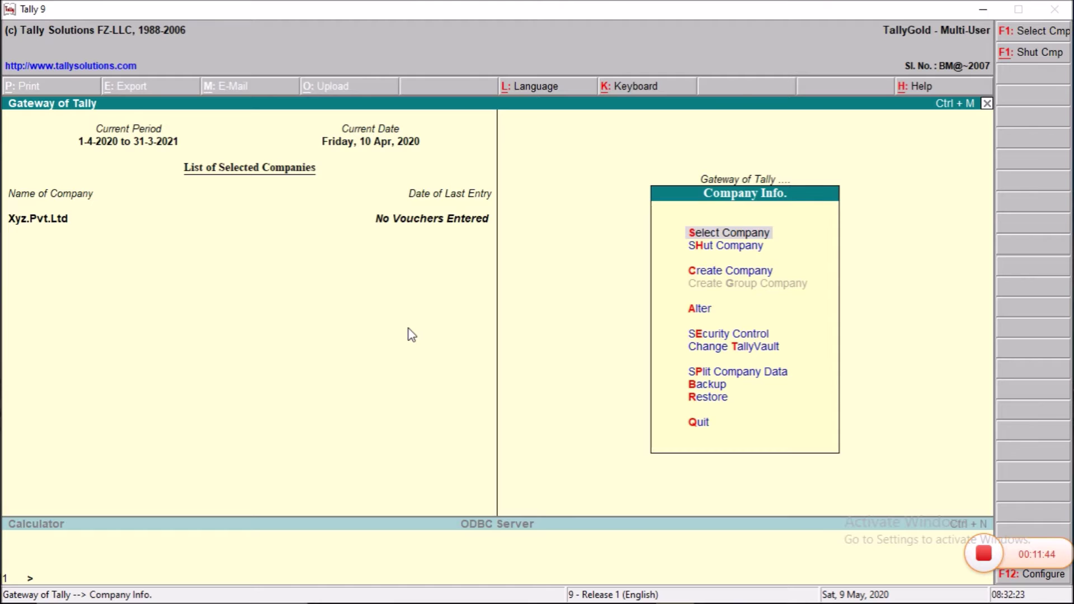
Step: Open Xyz.Pvt.Ltd's details in Company Info > Alter
key("Down")
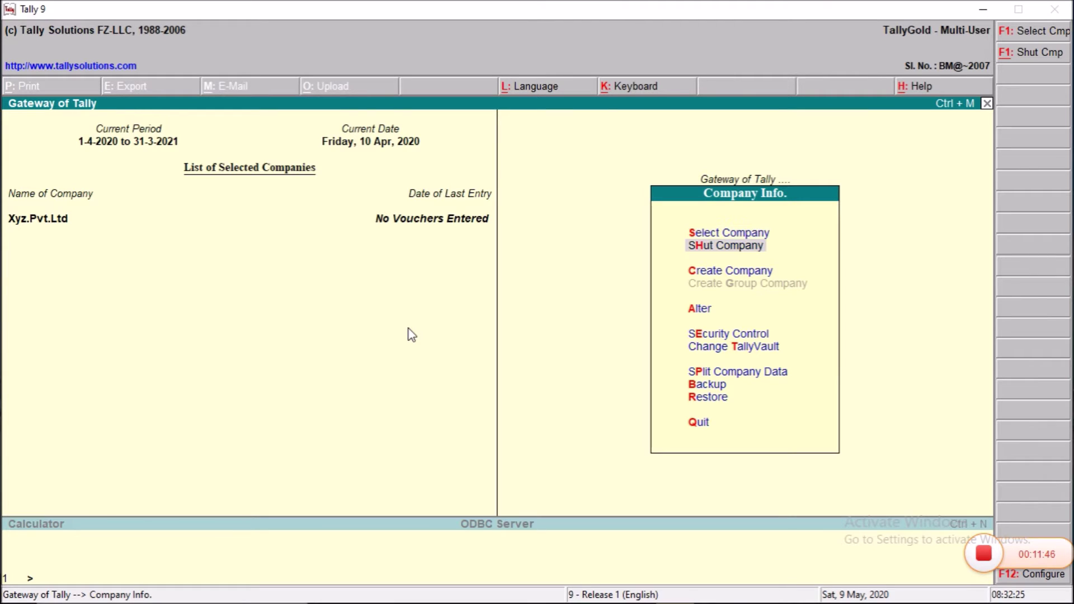
key("Down")
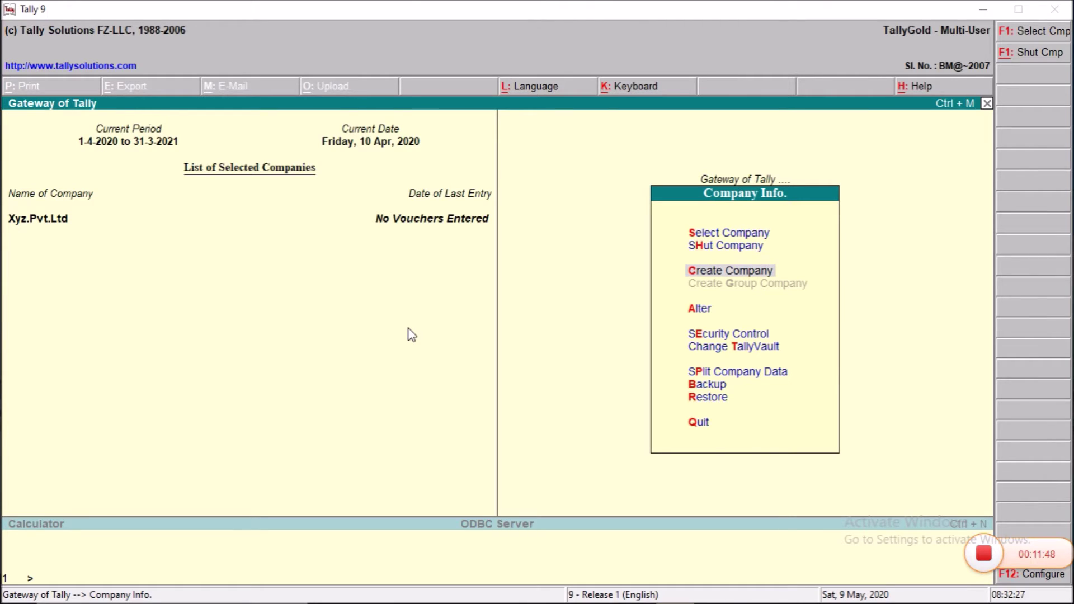
key("Down")
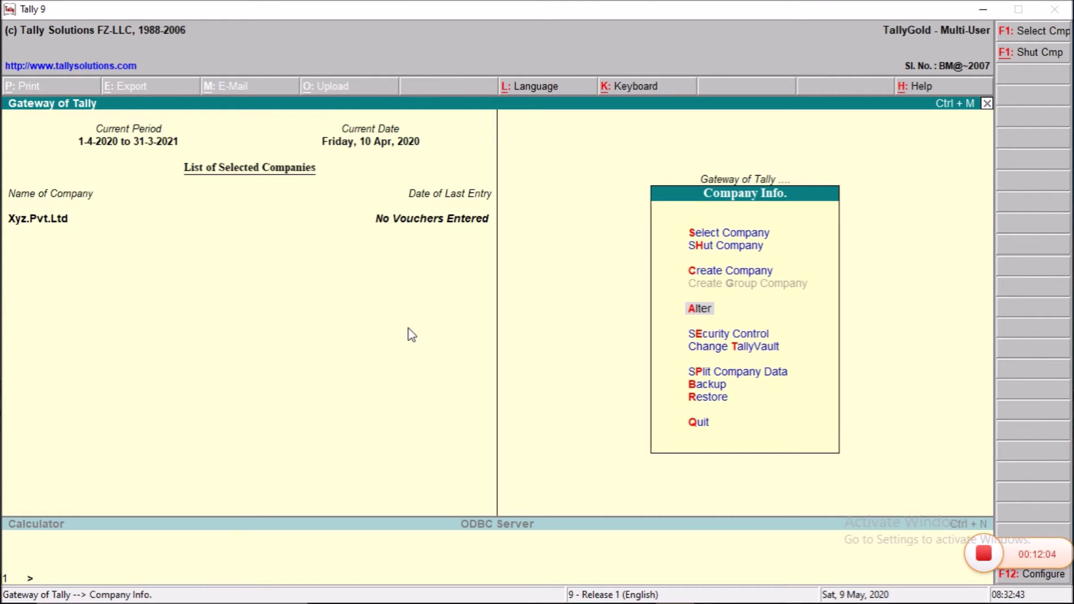
key("Return")
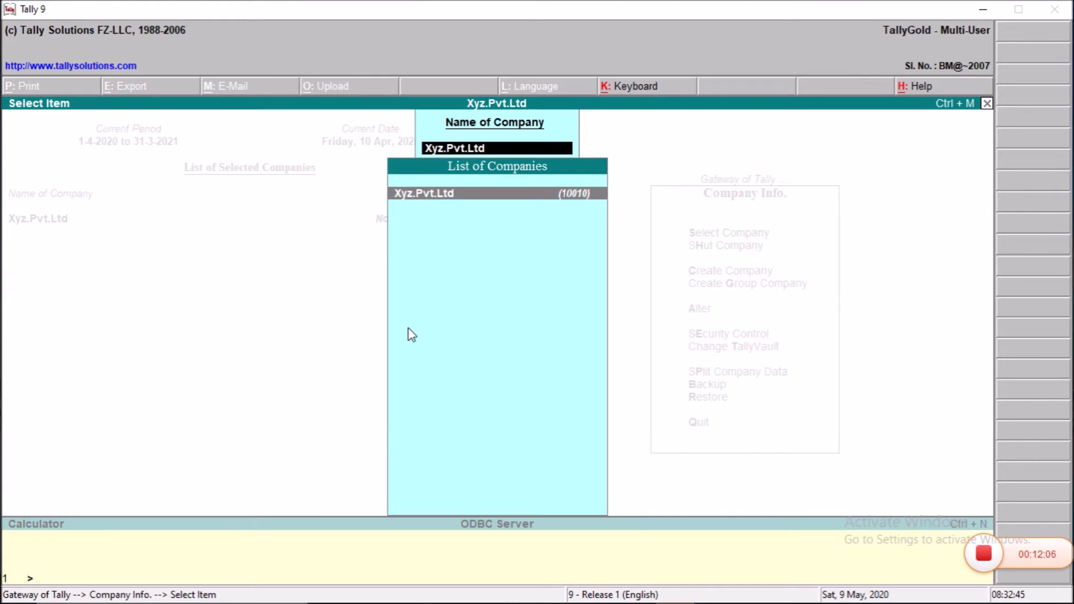
key("Return")
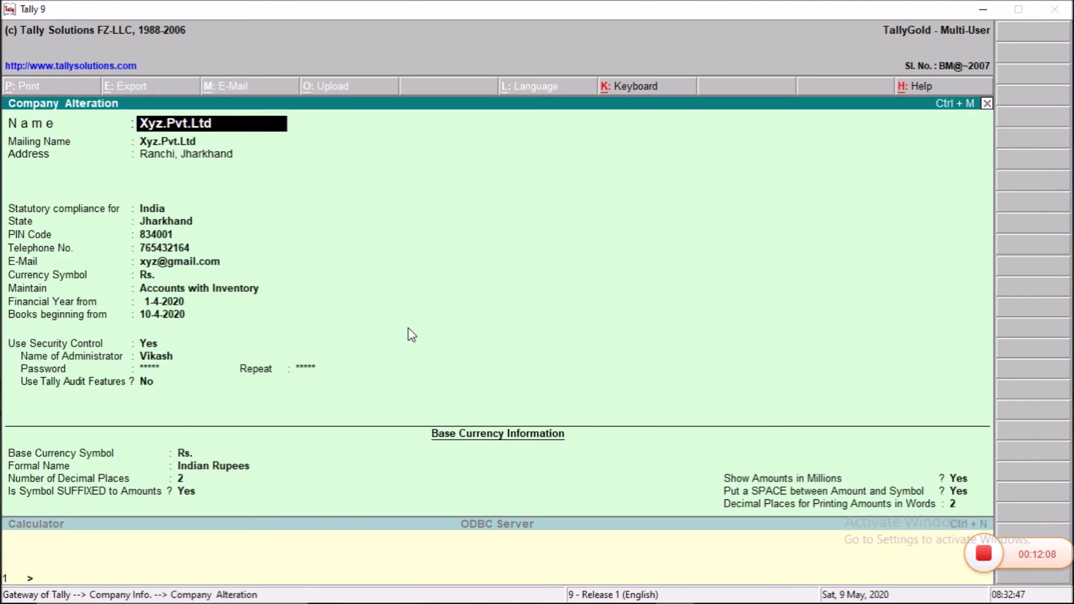
Step: Replace the telephone number with the new one and accept the remaining fields
key("Return")
key("Return")
key("Return")
key("Return")
key("Return")
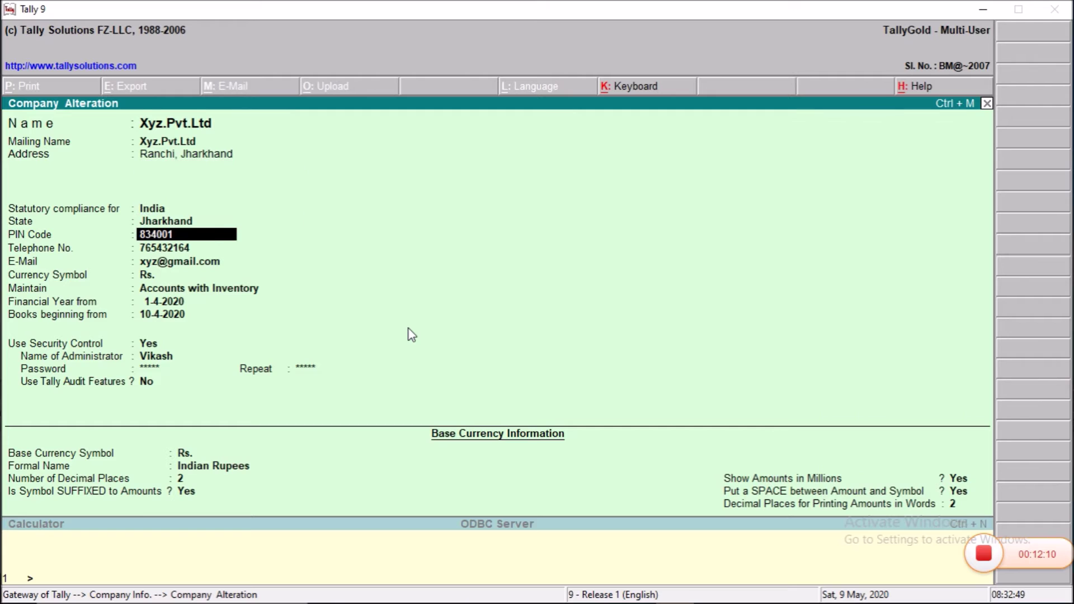
key("Return")
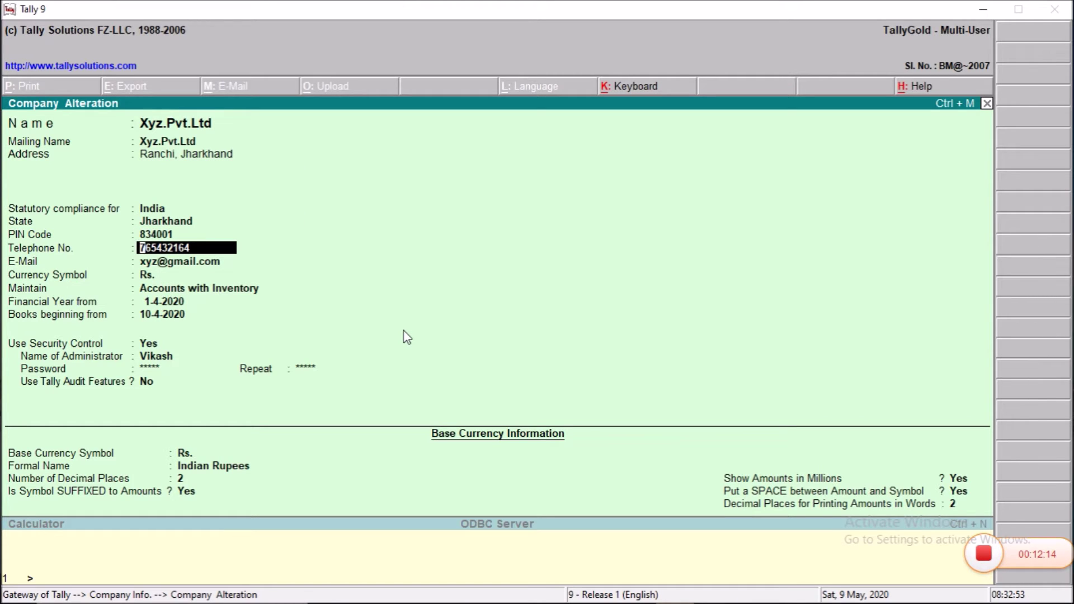
key("Return")
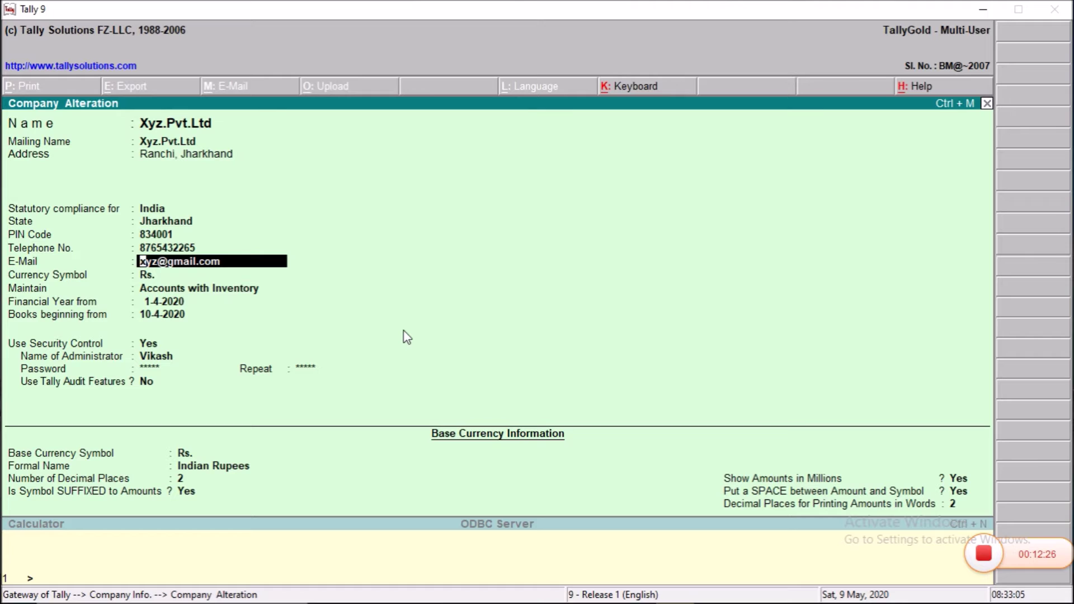
key("Return")
key("Return")
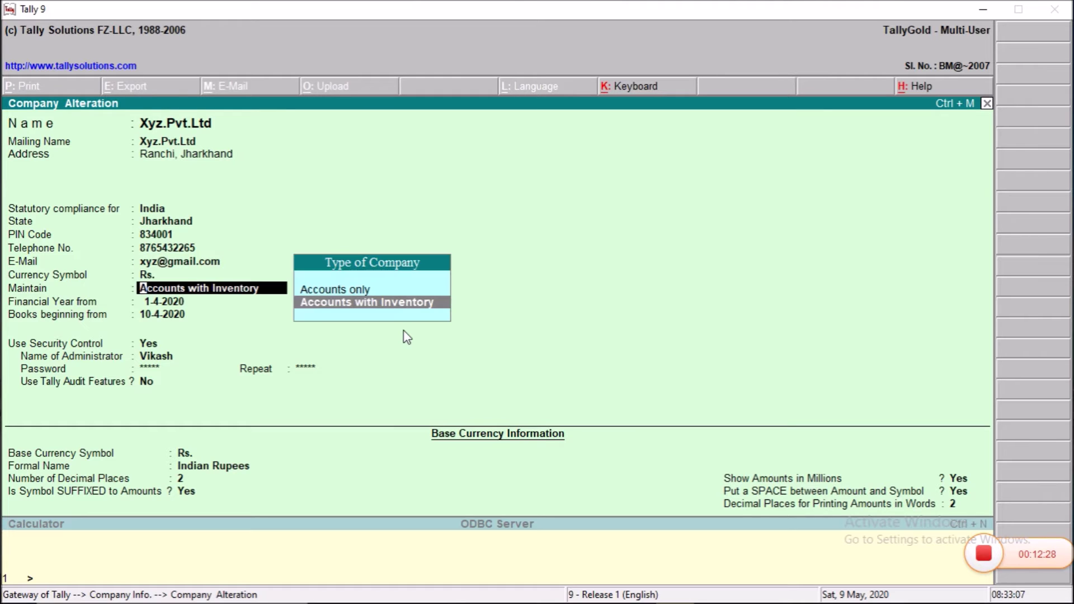
key("Return")
key("Return")
key("Return")
key("Return")
key("Return")
key("Return")
key("Return")
key("Return")
key("Return")
key("Return")
key("Return")
key("Return")
key("Return")
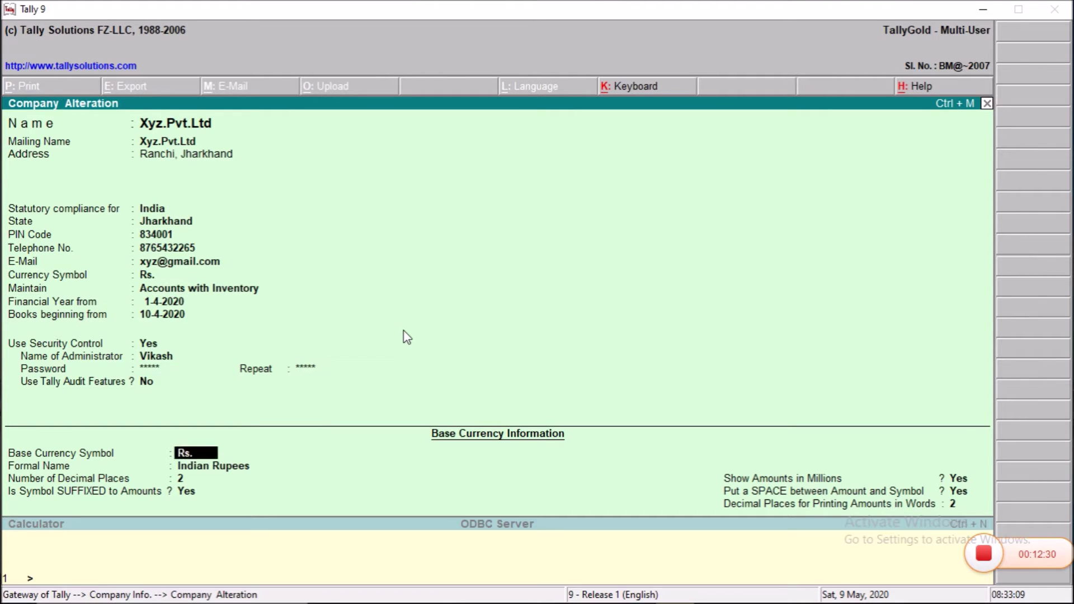
key("Return")
key("Return")
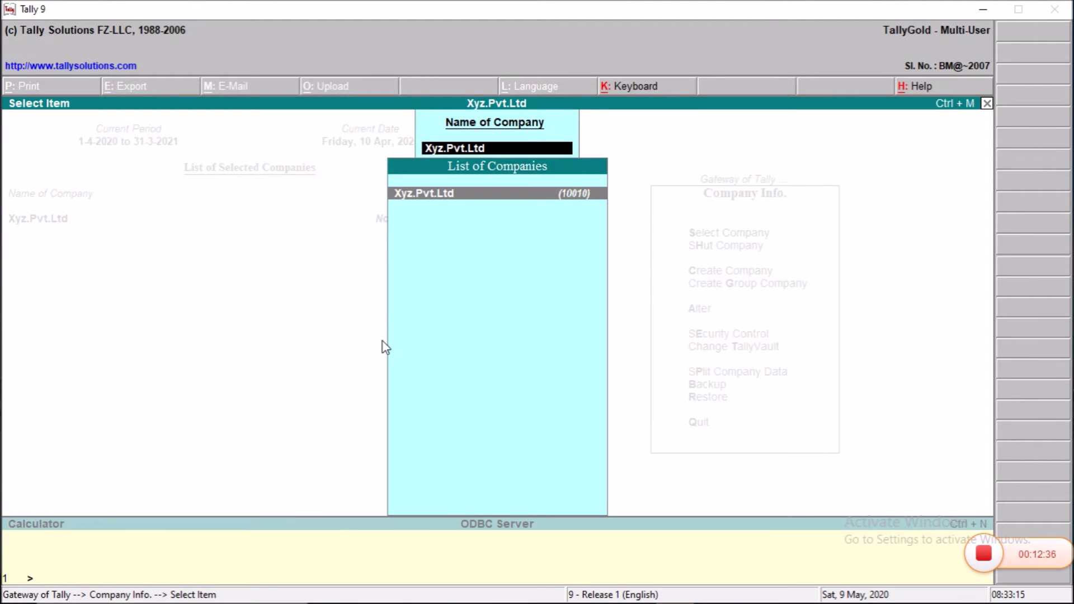
Step: Shut Xyz.Pvt.Ltd through Company Info > Shut Company
key("Return")
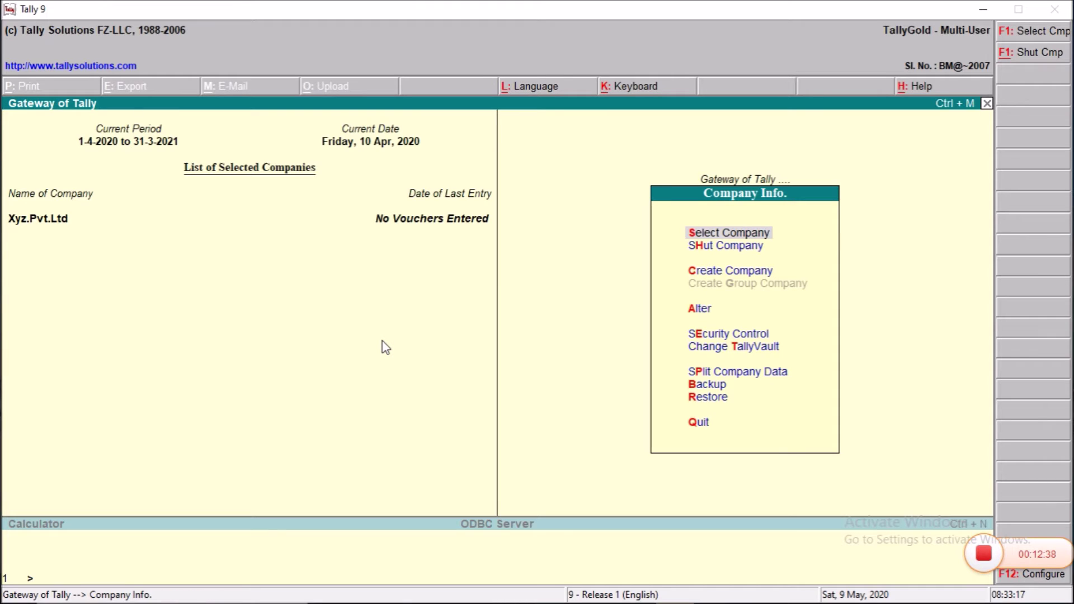
key("Down")
key("Return")
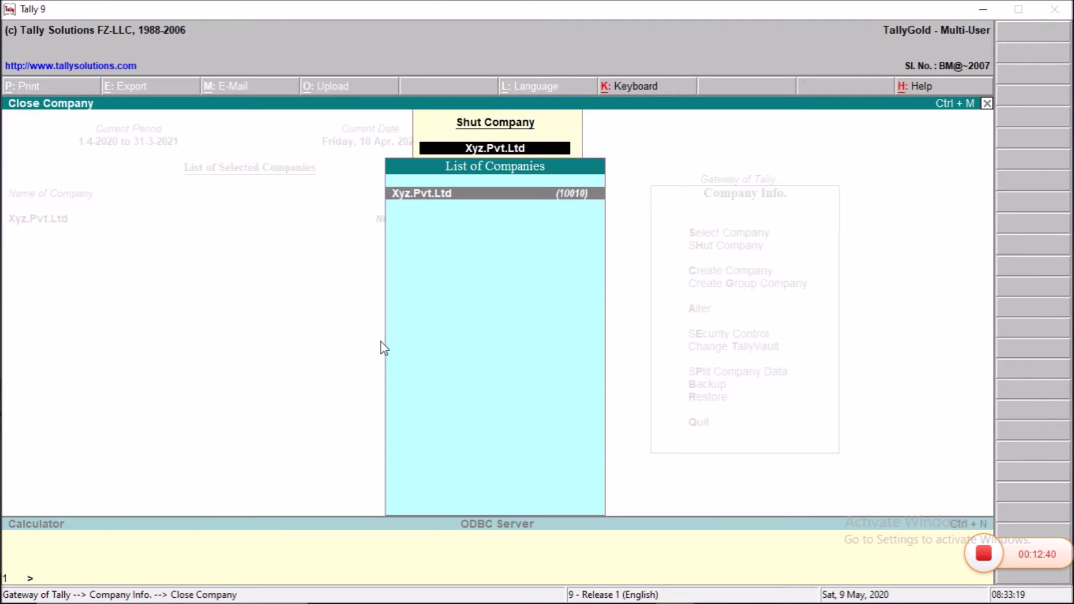
key("Return")
key("Return")
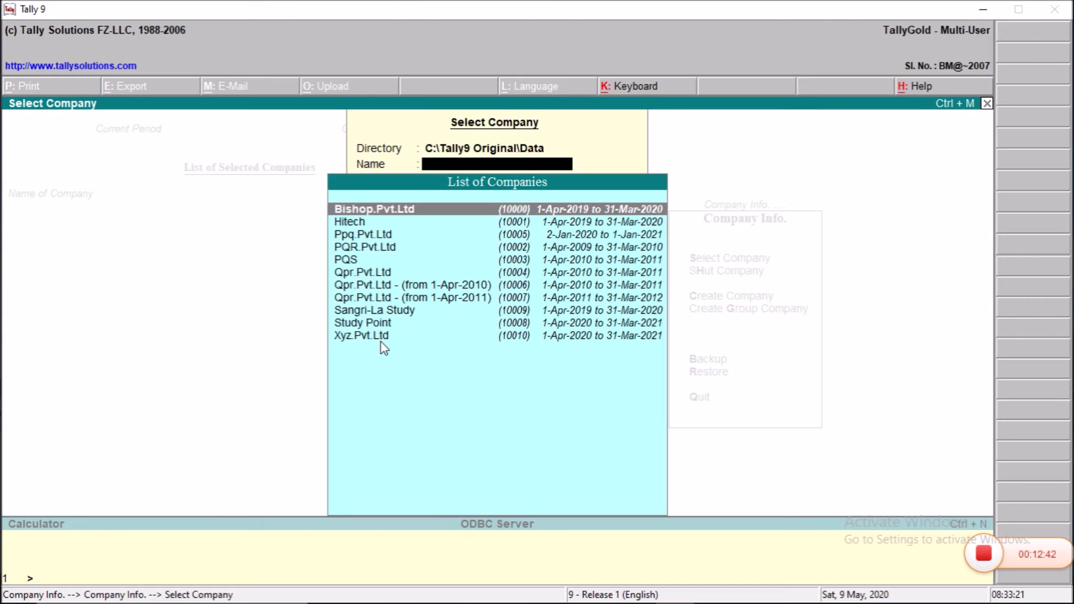
Step: Reopen Xyz.Pvt.Ltd, logging in with the administrator user name and password
key("Down")
key("Down")
key("Down")
key("Down")
key("Down")
key("Down")
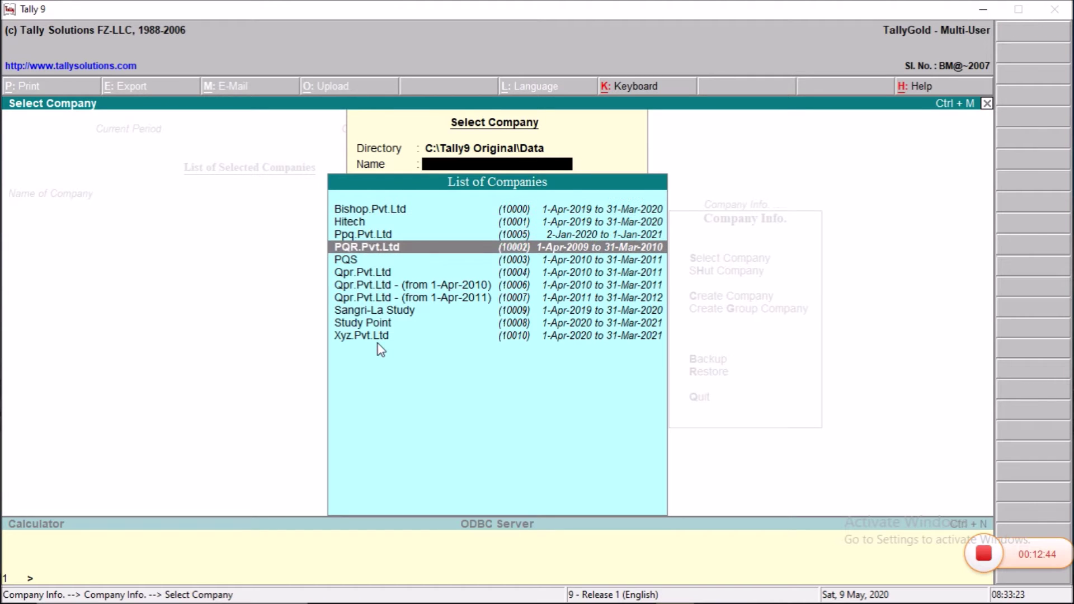
key("Down")
key("Down")
key("Down")
key("Down")
key("Return")
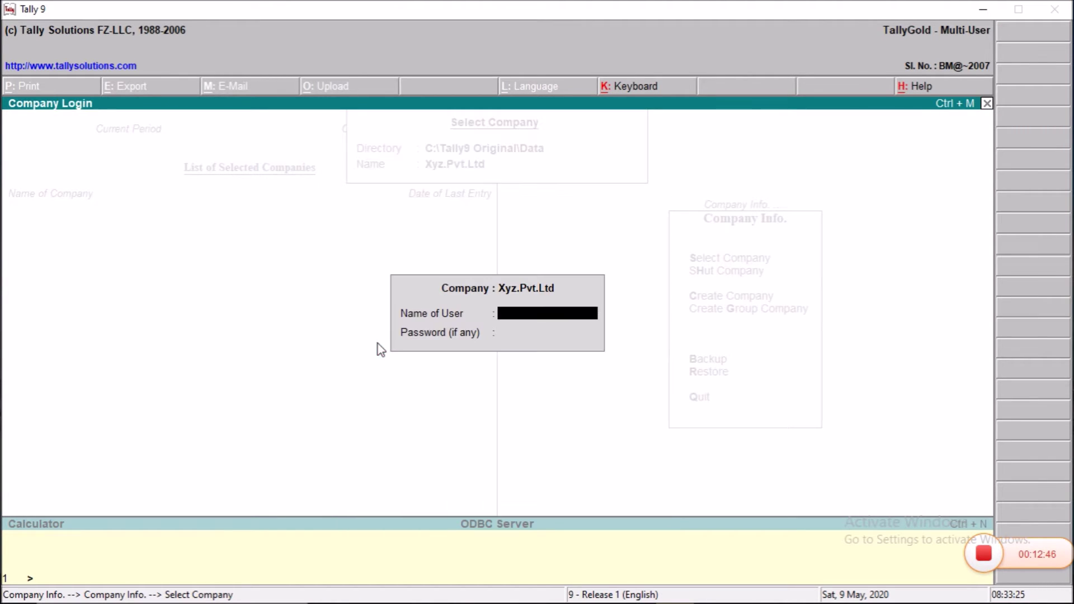
type("Vikash")
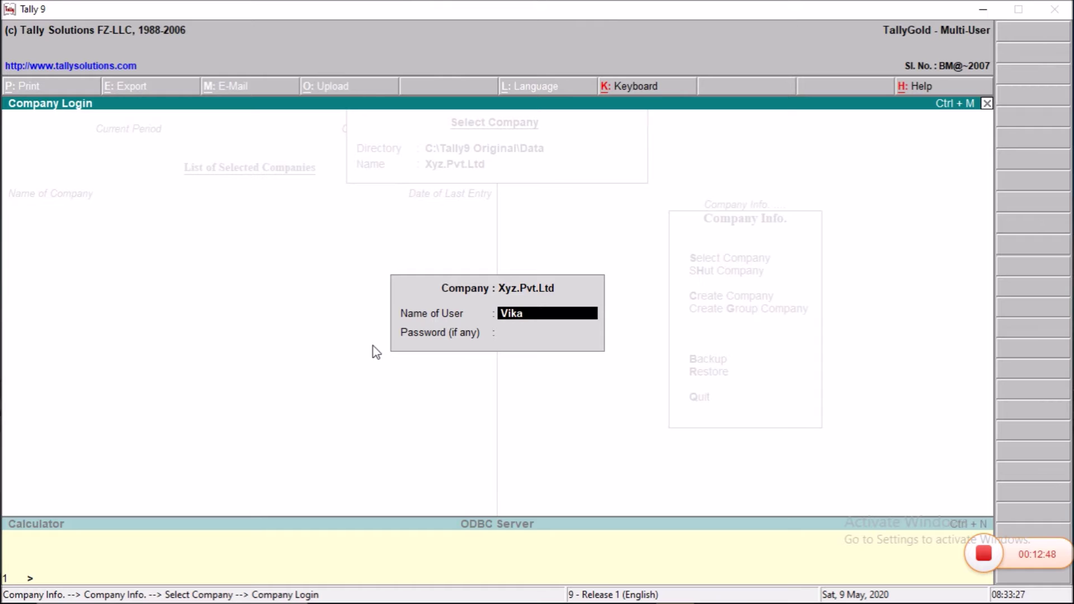
key("Return")
type("****")
key("Return")
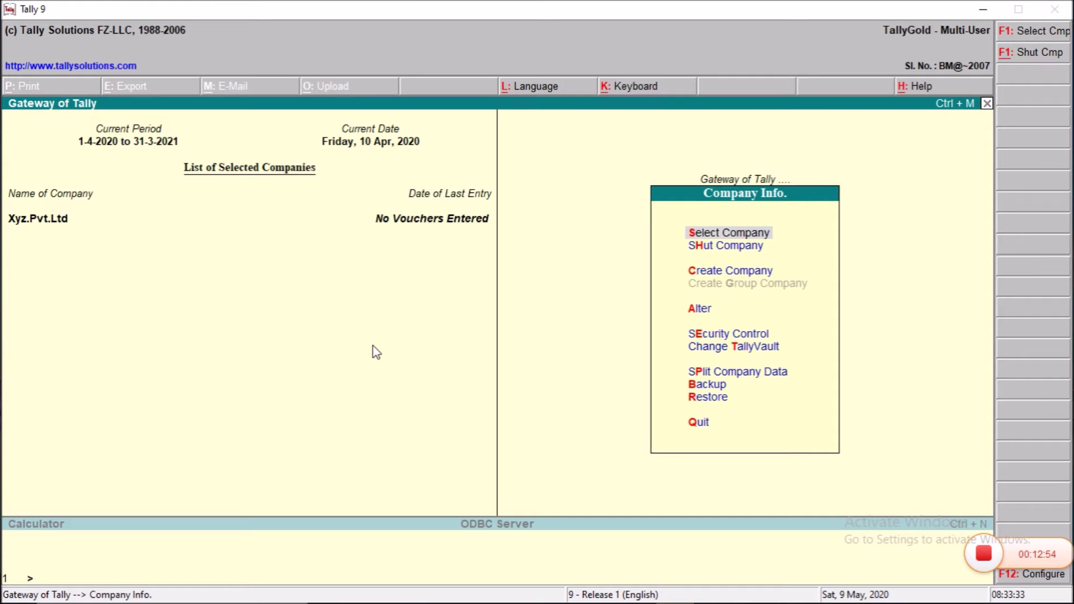
key("Down")
key("Down")
key("Down")
key("Down")
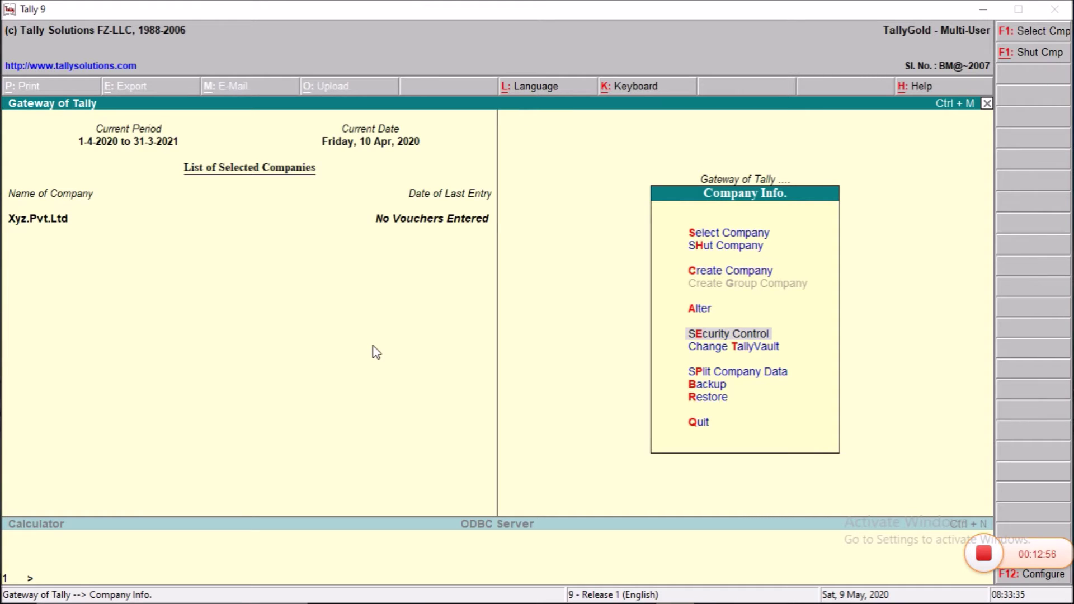
Step: Go to Security Control > Users and Passwords for Xyz.Pvt.Ltd
key("Return")
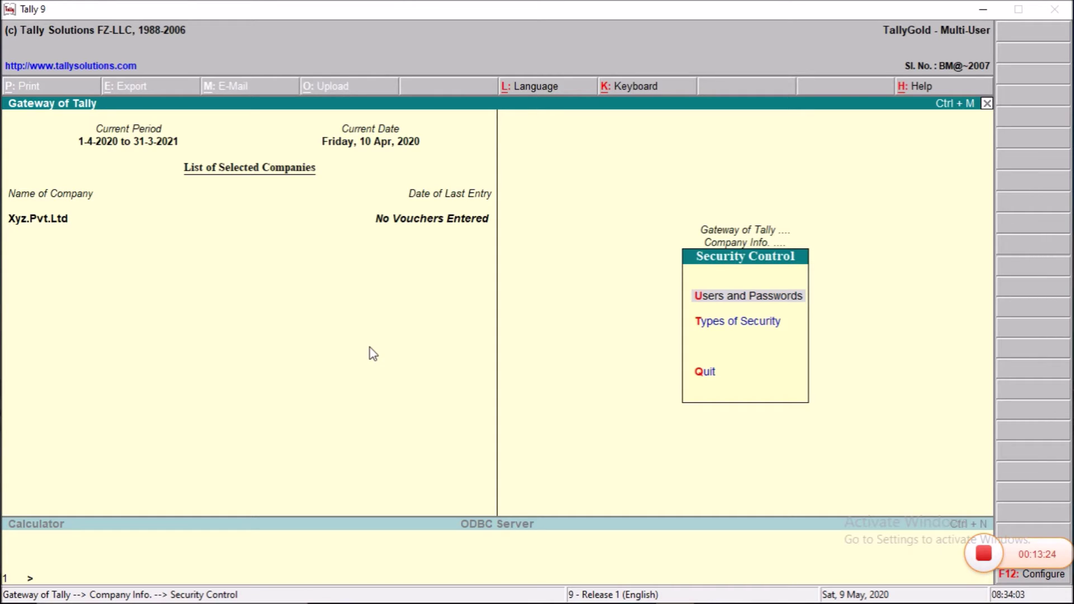
key("Down")
key("Up")
key("Return")
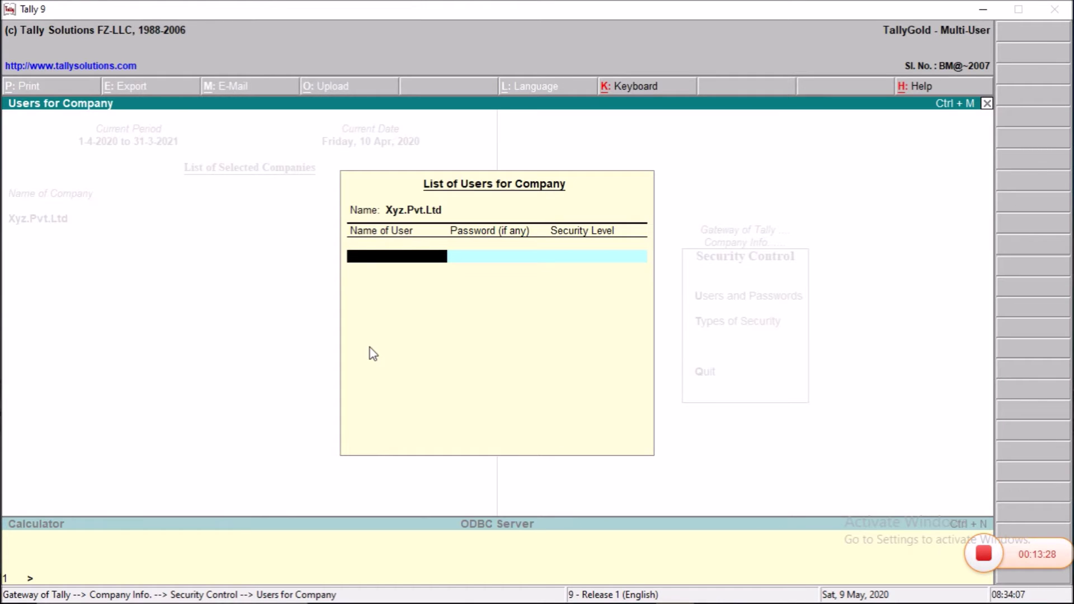
Step: Add the first user with a password and Data Entry security level
type("Ram")
key("Return")
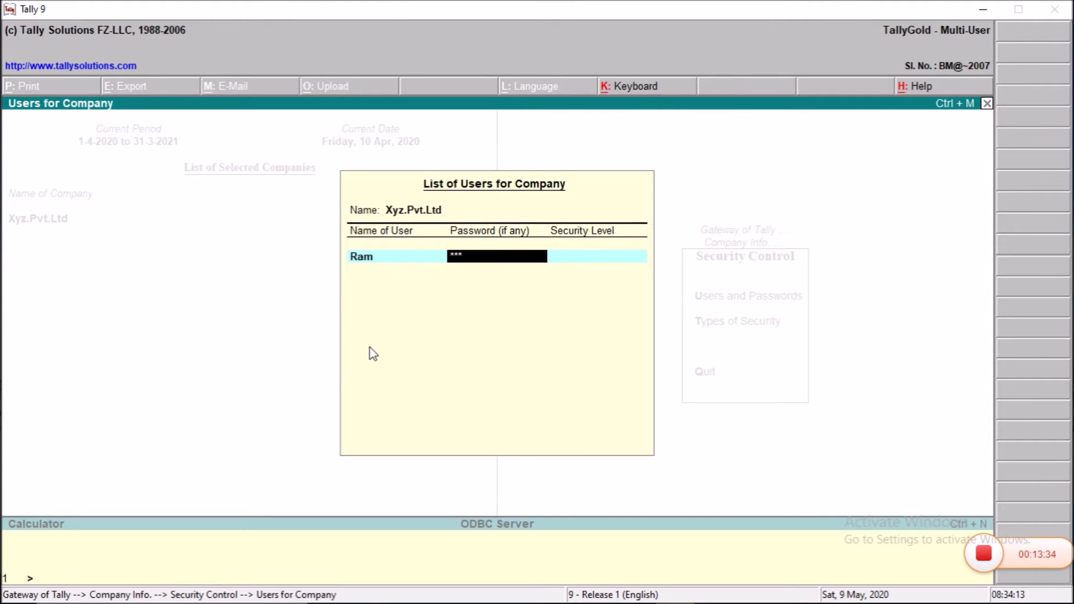
key("Return")
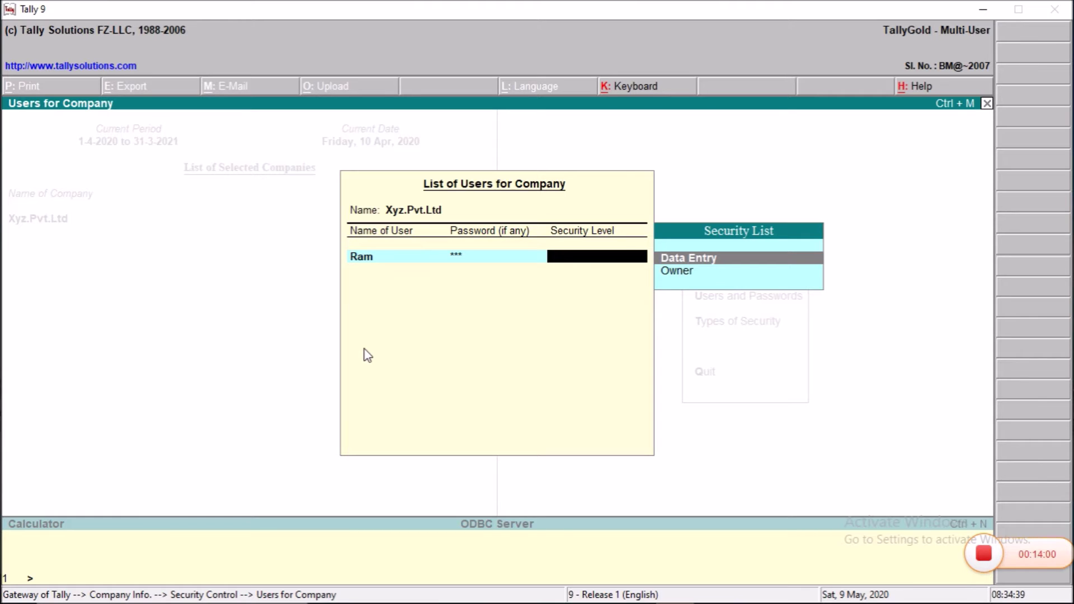
key("Return")
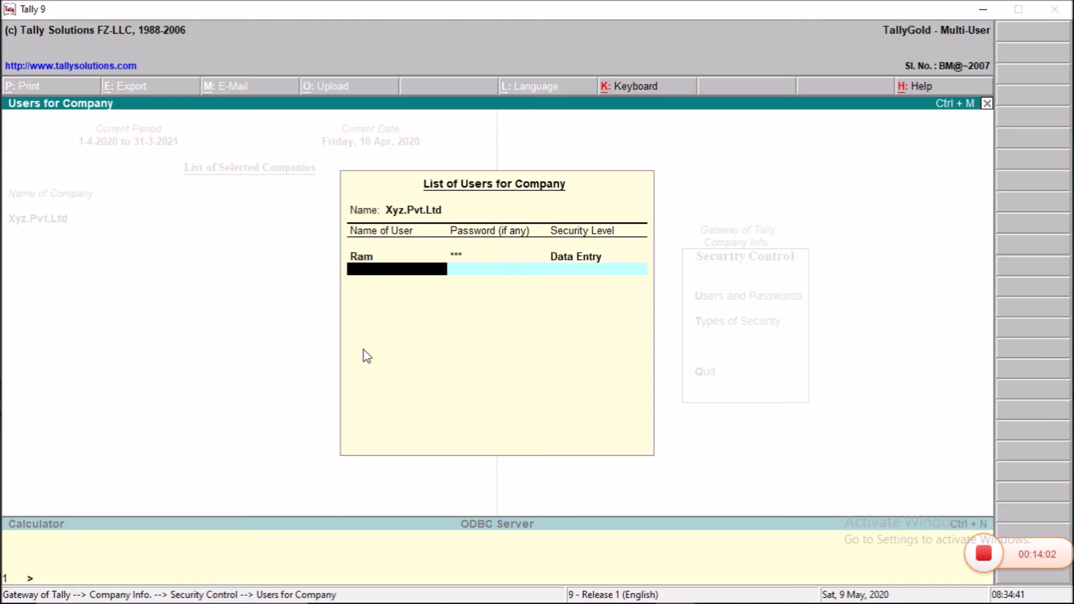
Step: Add the second and third users, each with a password and Data Entry security
key("Return")
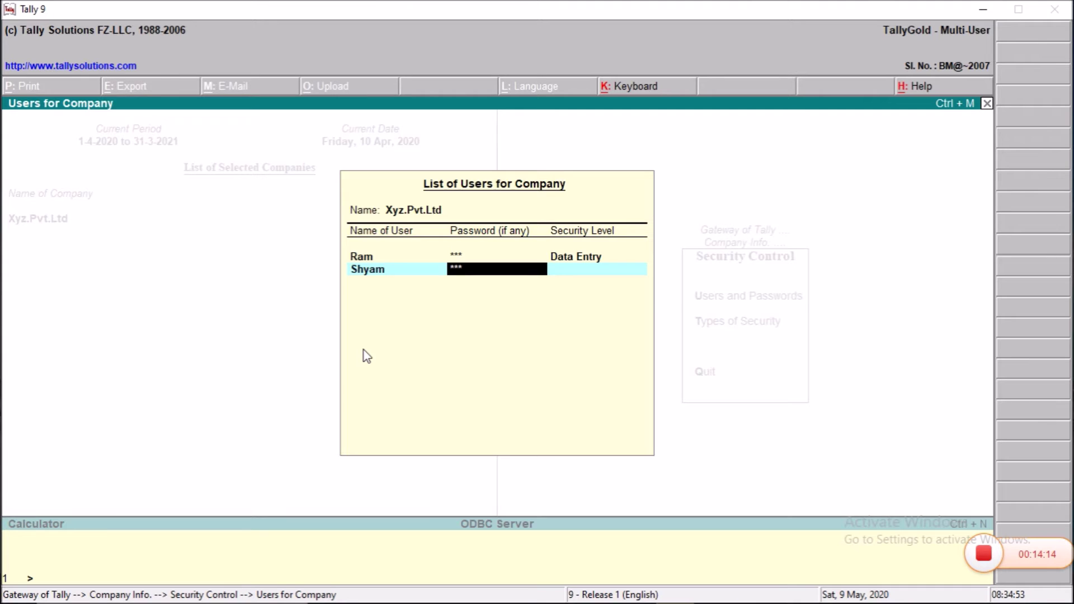
key("Return")
key("Return")
key("Return")
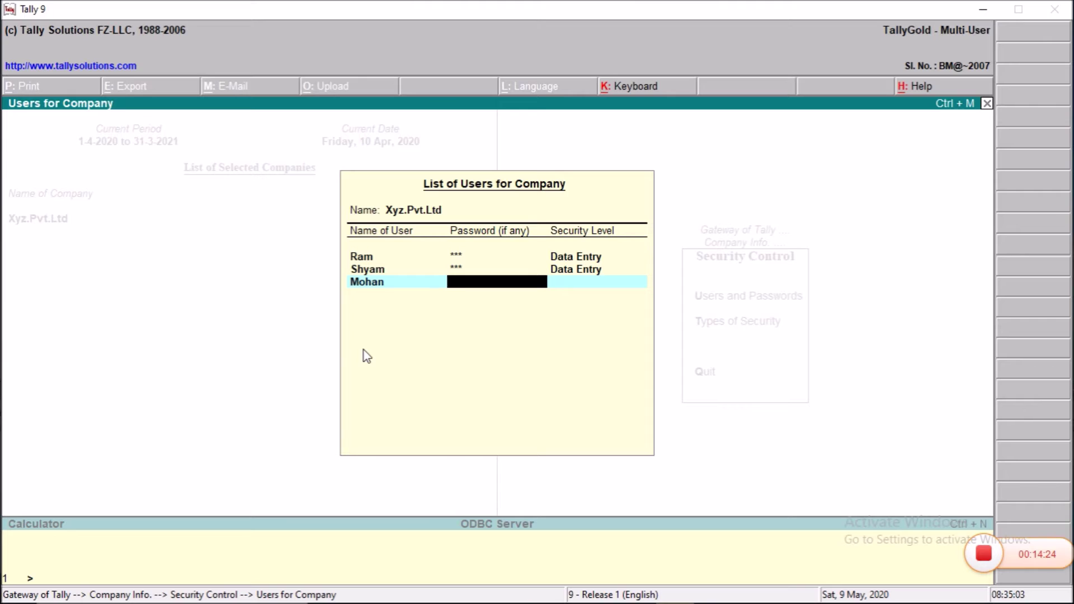
key("Return")
key("Return")
key("Return")
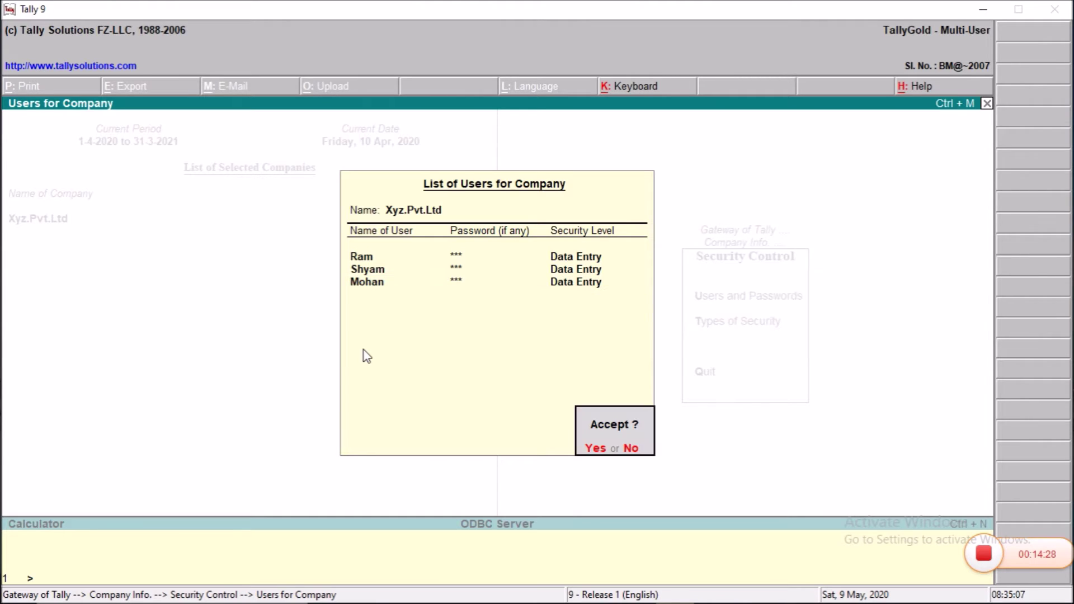
key("Return")
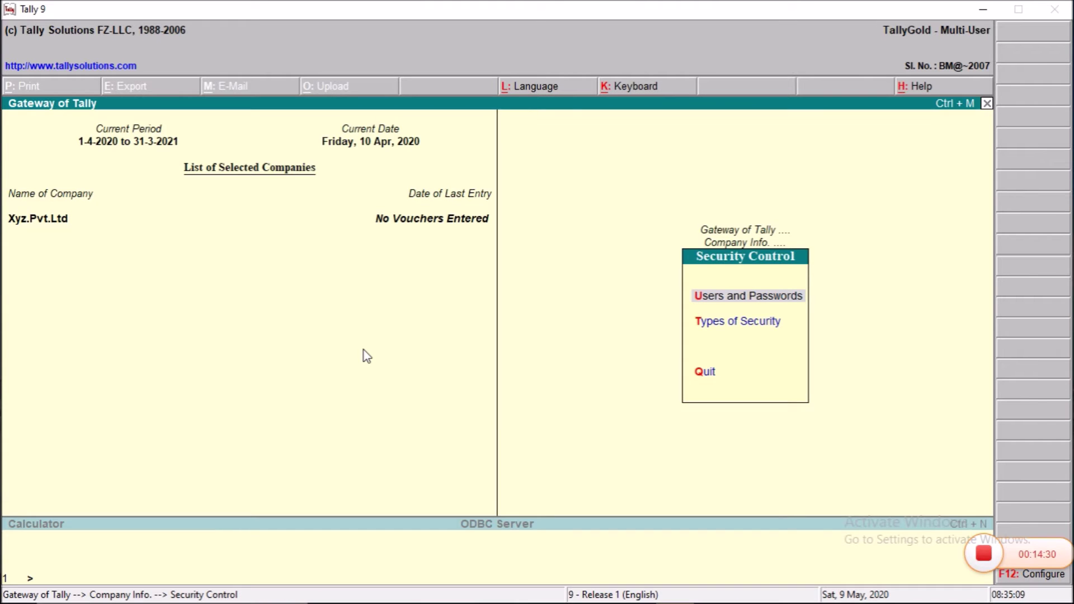
Step: Return to the Gateway without quitting and shut Xyz.Pvt.Ltd via Company Info
key("Escape")
key("Escape")
key("Escape")
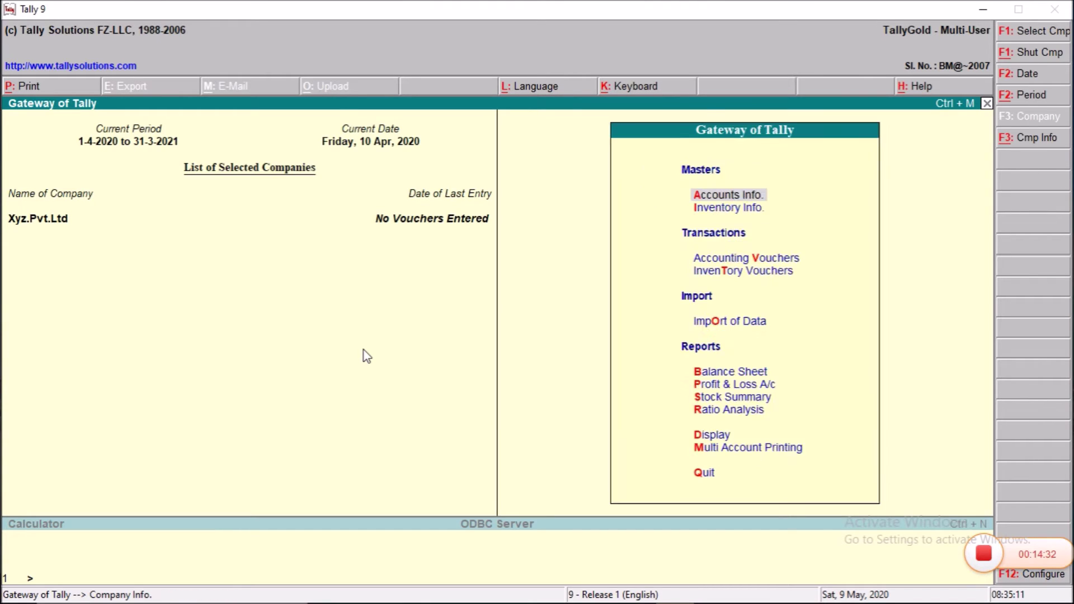
key("Escape")
key("alt+F3")
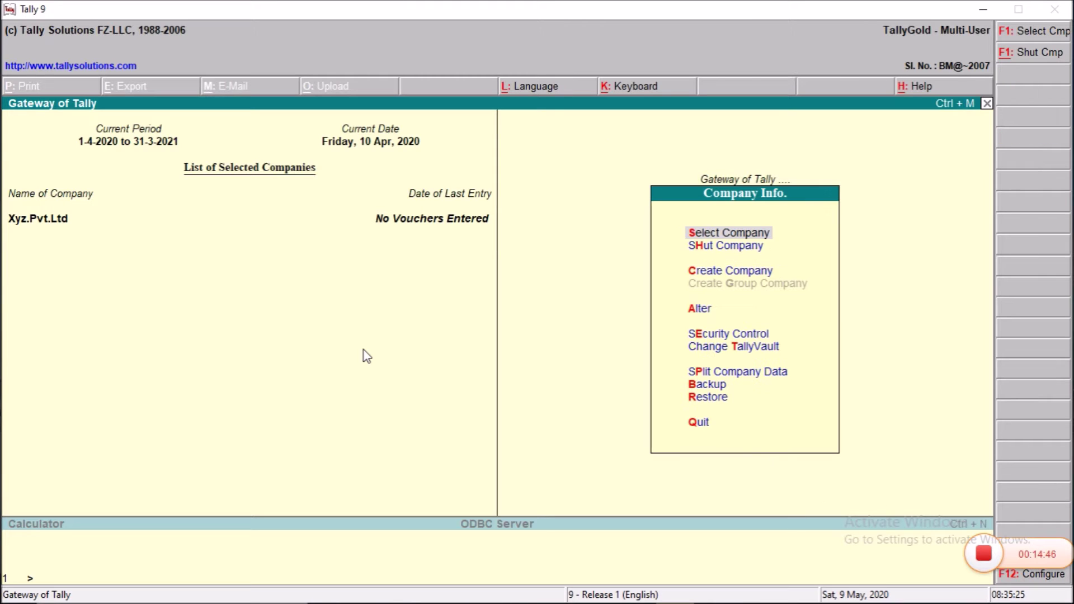
key("Down")
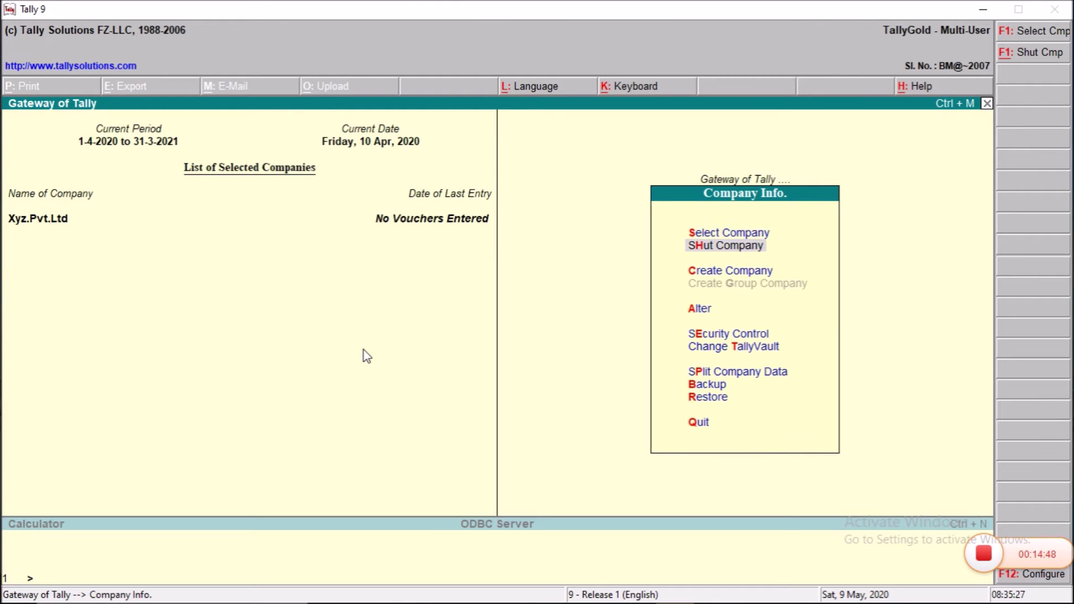
key("Return")
key("Return")
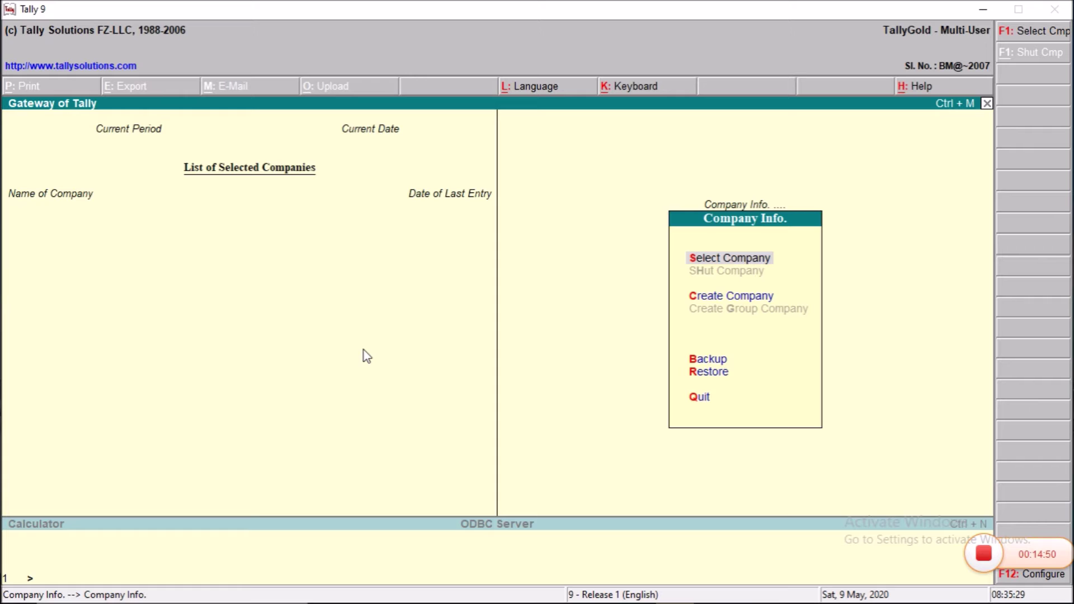
key("Return")
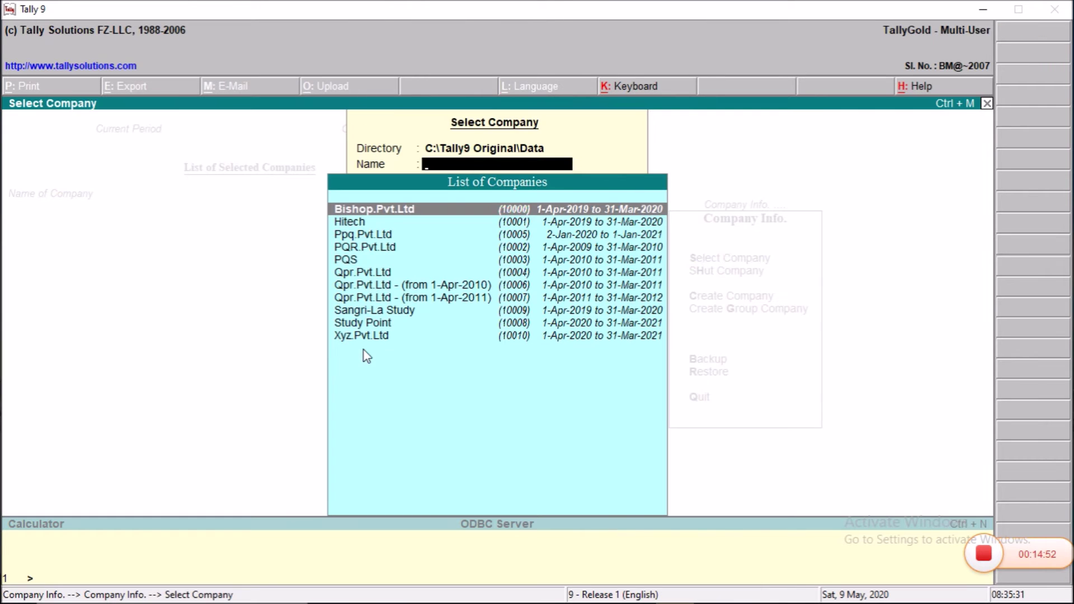
key("Down")
key("Down")
key("Down")
key("Down")
key("Down")
key("Down")
key("Down")
key("Down")
key("Down")
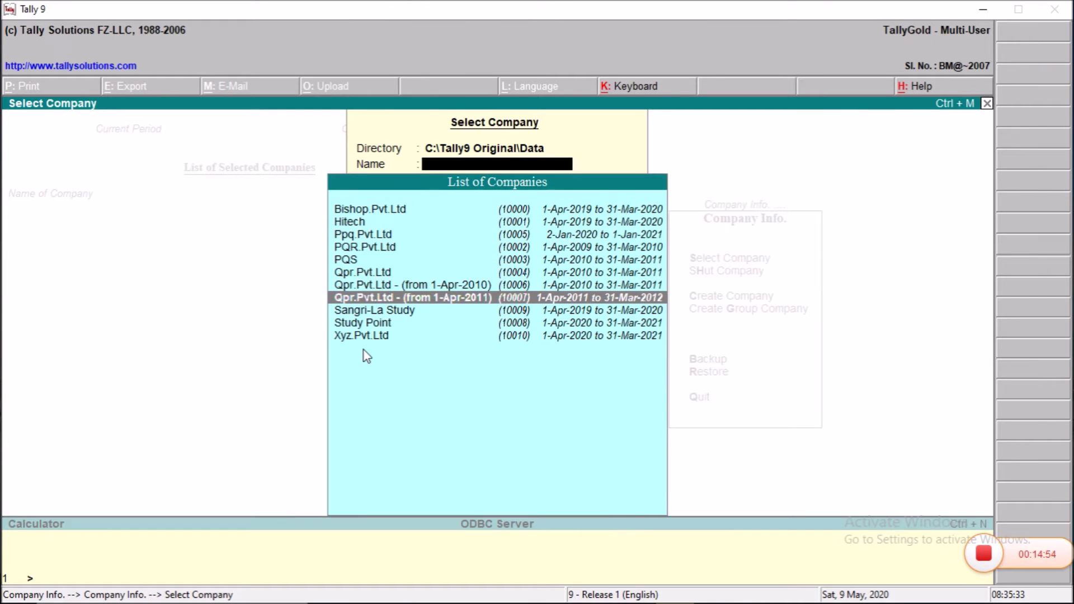
Step: Open Xyz.Pvt.Ltd and log in as the first data-entry user with its password
key("Down")
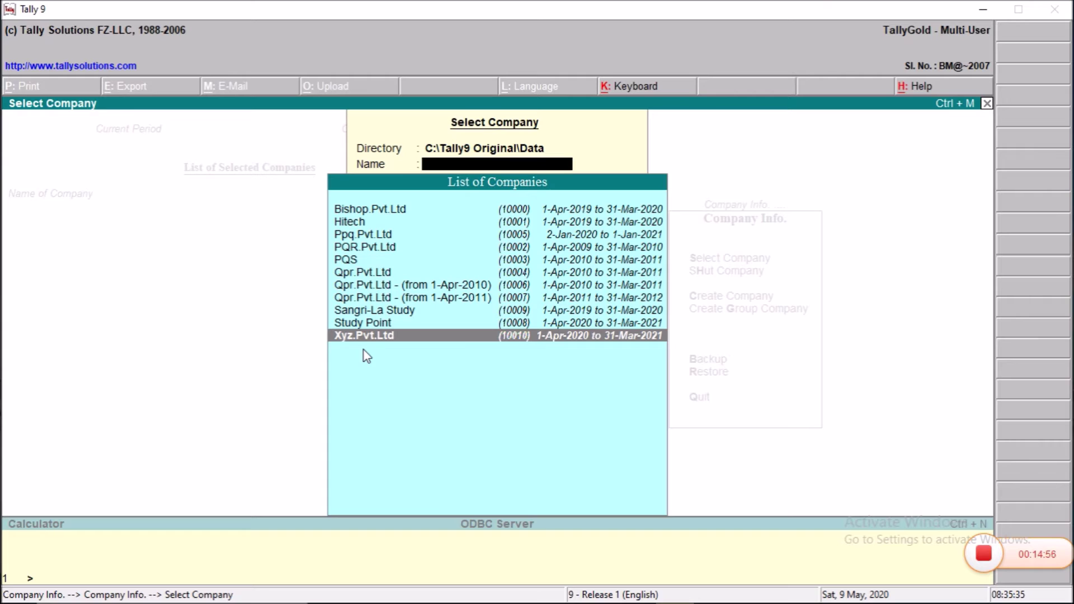
key("Return")
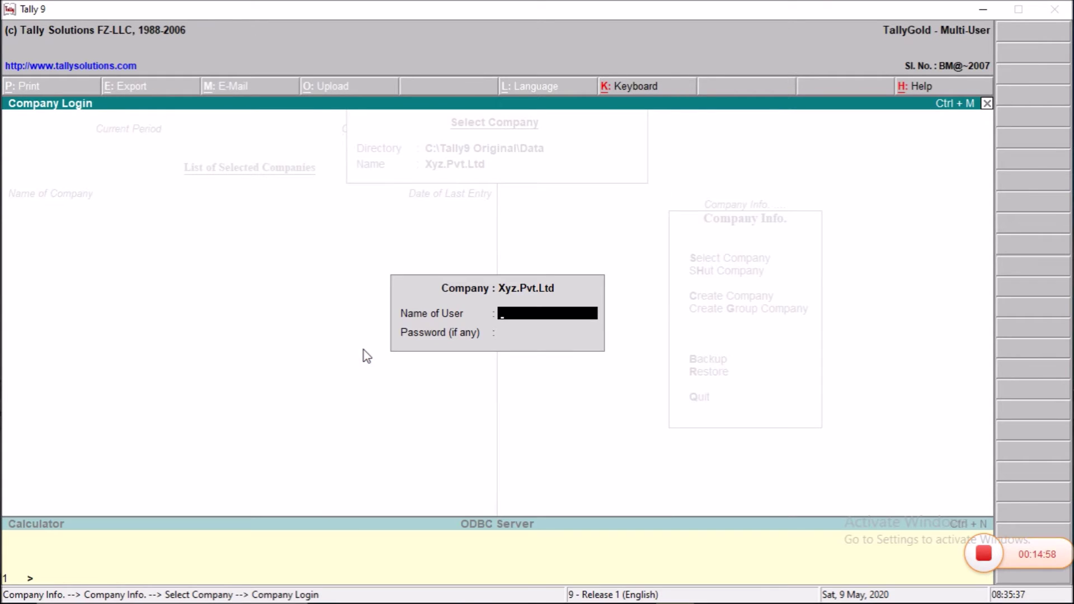
type("Ram")
key("Return")
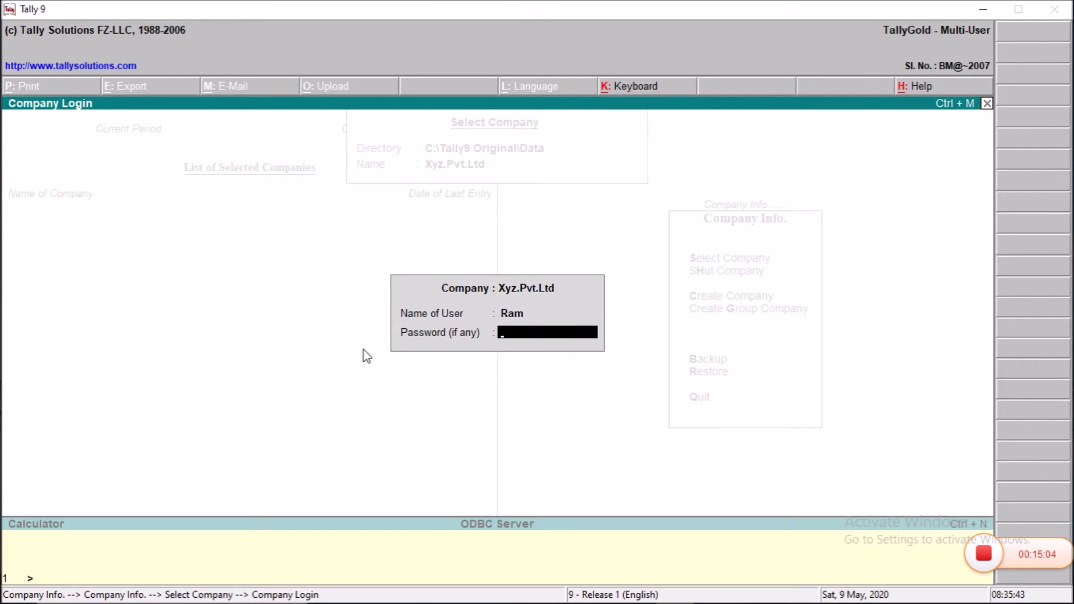
key("Return")
type("**")
key("Return")
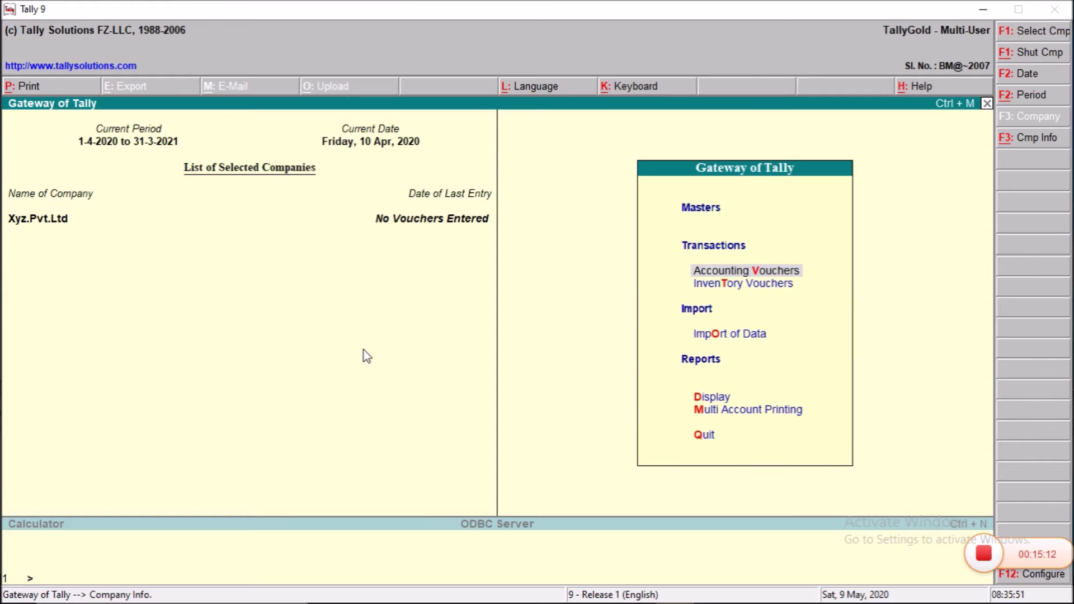
Step: Back out to the Gateway of Tally, answering No to Quit
key("Escape")
key("n")
Step: Shut Xyz.Pvt.Ltd from the Company Info menu
key("alt+F3")
key("Down")
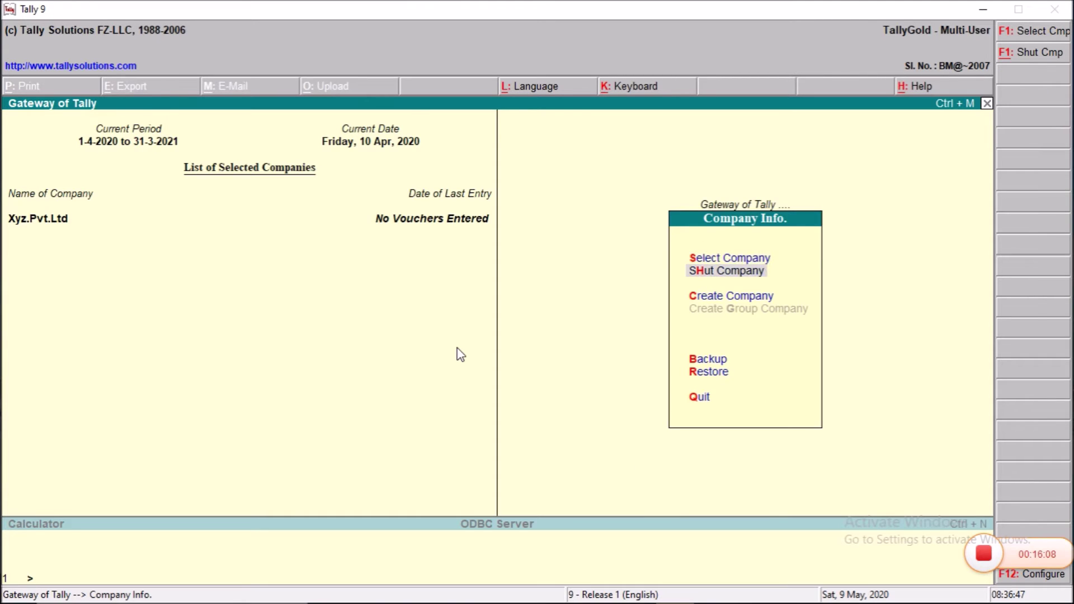
key("Return")
key("Return")
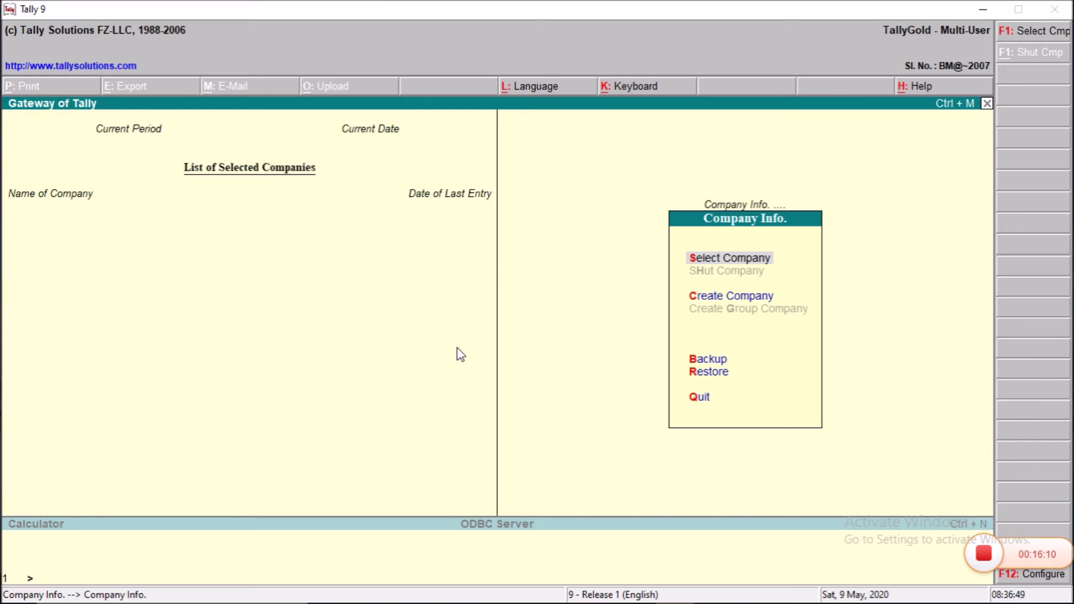
key("Return")
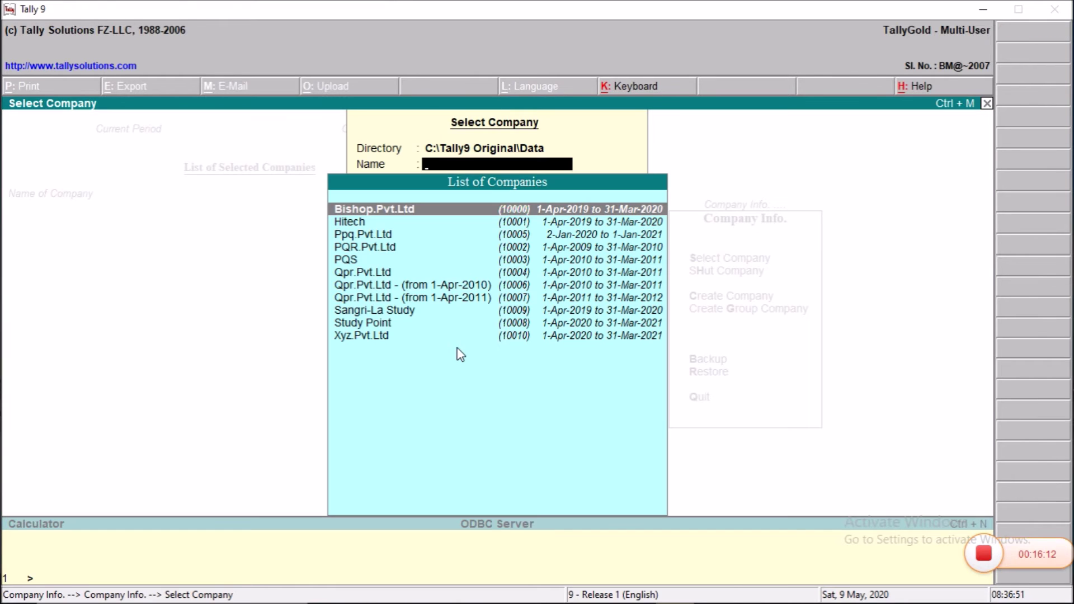
Step: Reopen Xyz.Pvt.Ltd, logging in as the second data-entry user
key("Down")
key("Down")
key("Down")
key("Down")
key("Down")
key("Down")
key("Down")
key("Down")
key("Down")
key("Down")
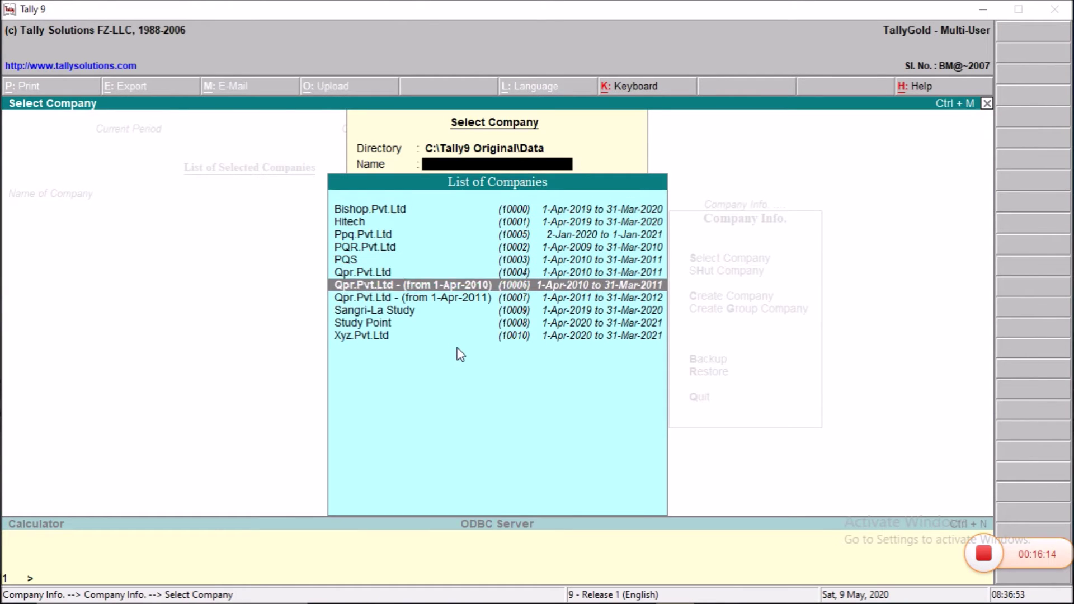
key("Return")
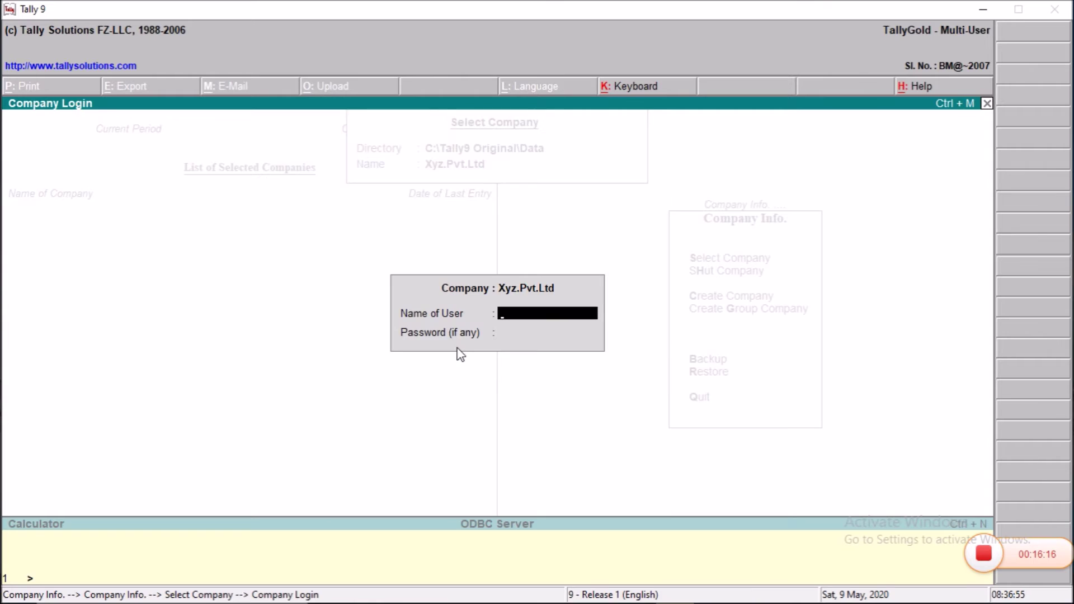
type("Shyam")
key("Return")
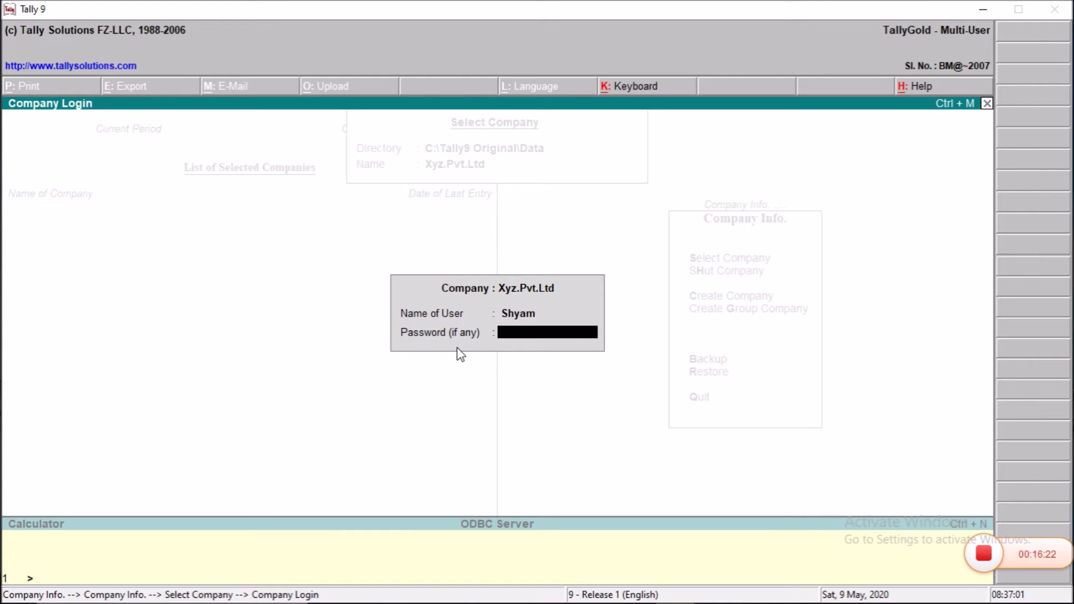
key("Return")
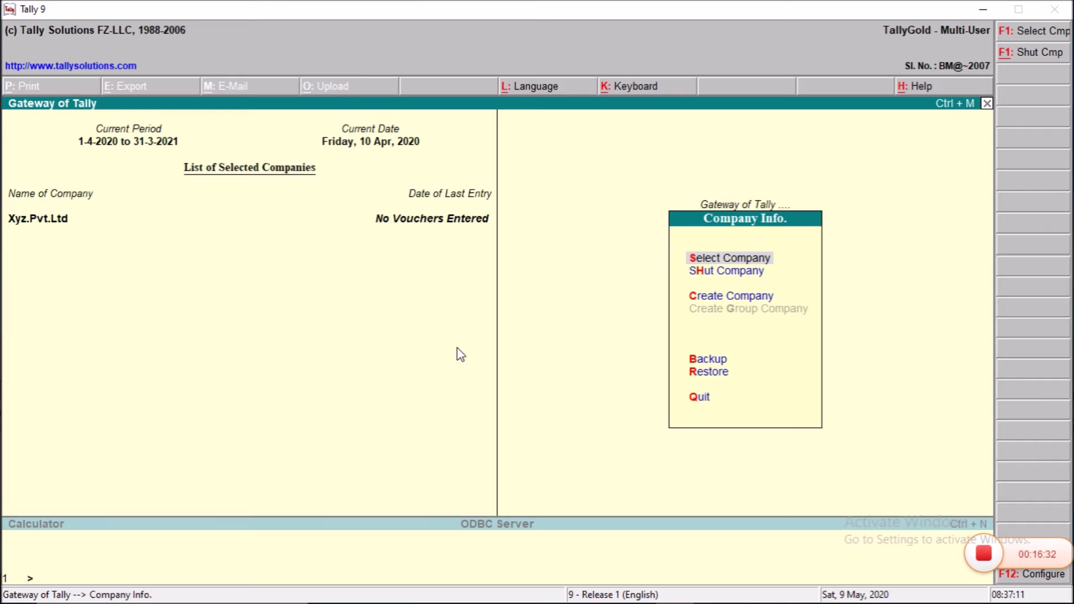
key("Escape")
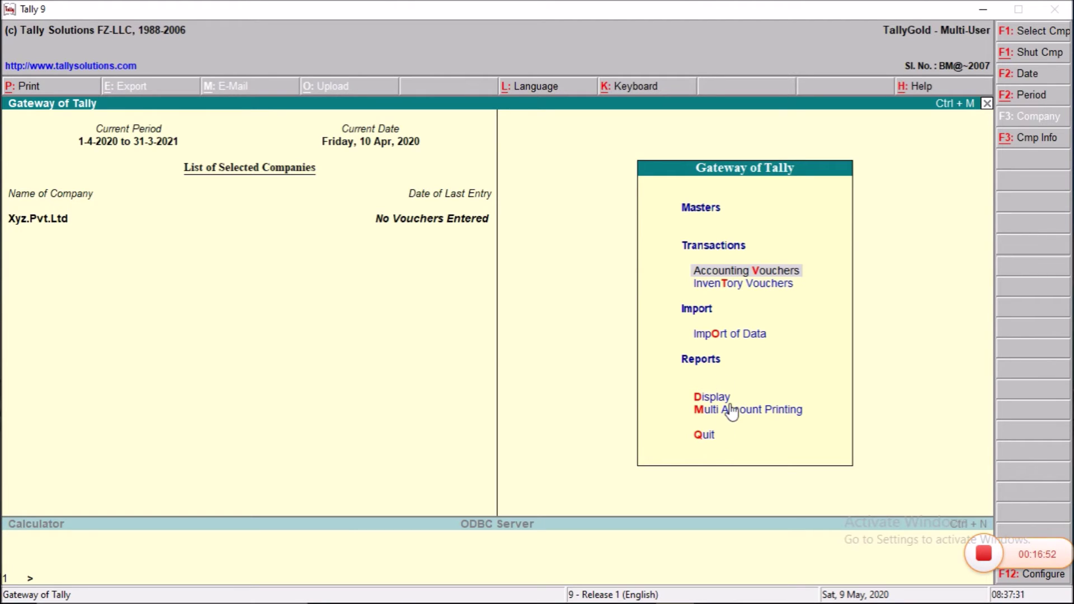
key("d")
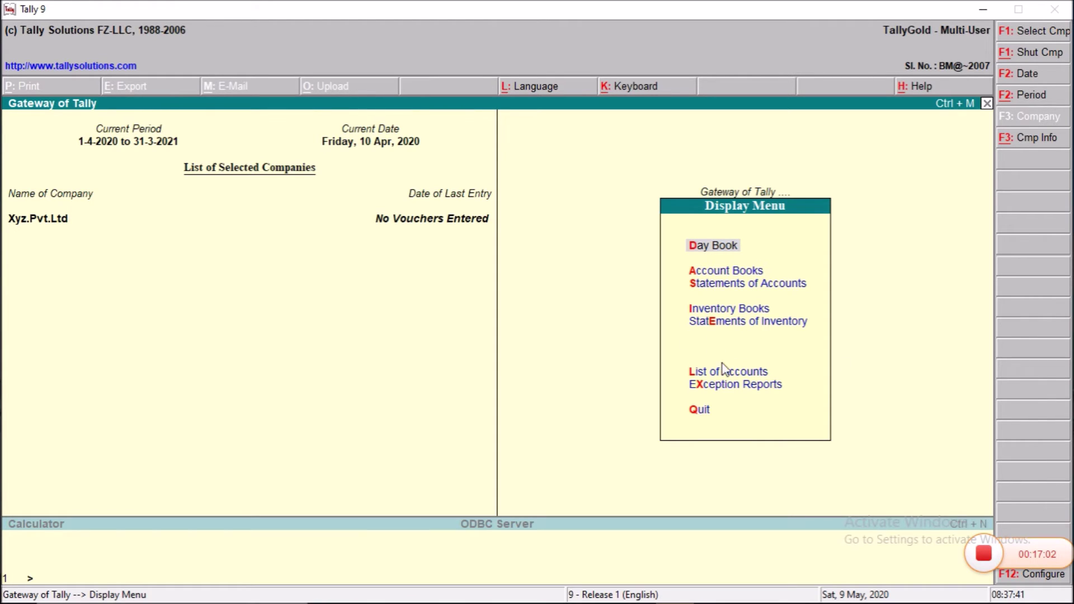
left_click(708, 397)
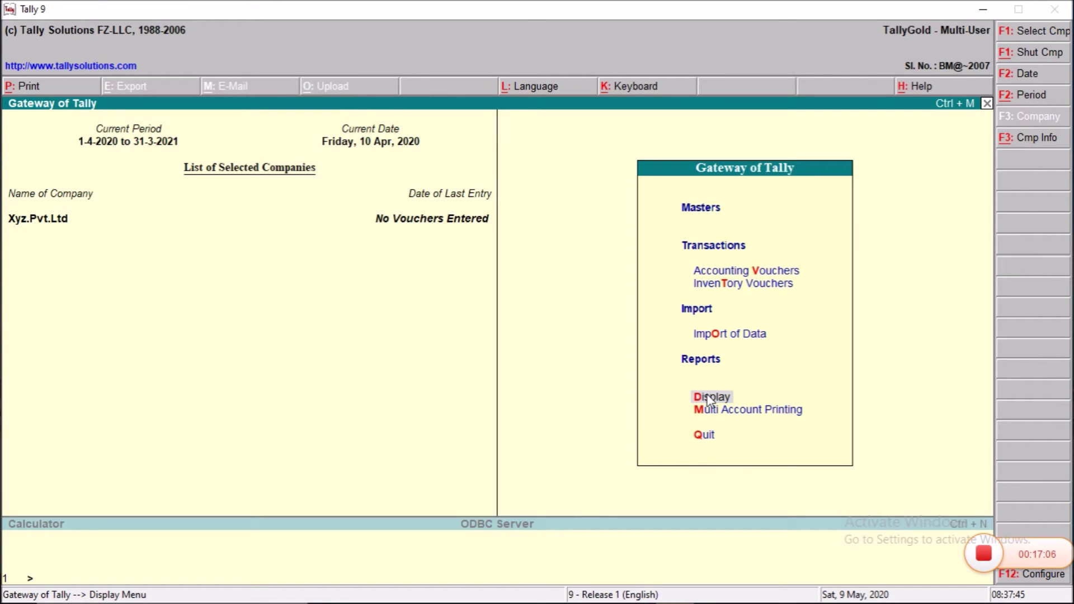
key("alt+F3")
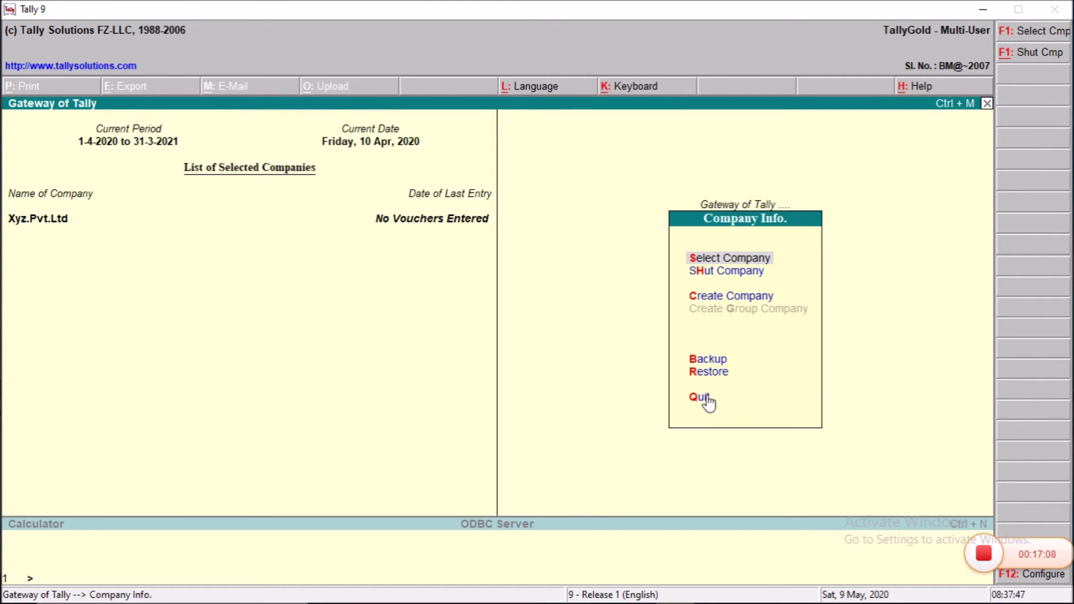
Step: Shut the open Xyz.Pvt.Ltd company
key("Down")
key("Return")
key("Return")
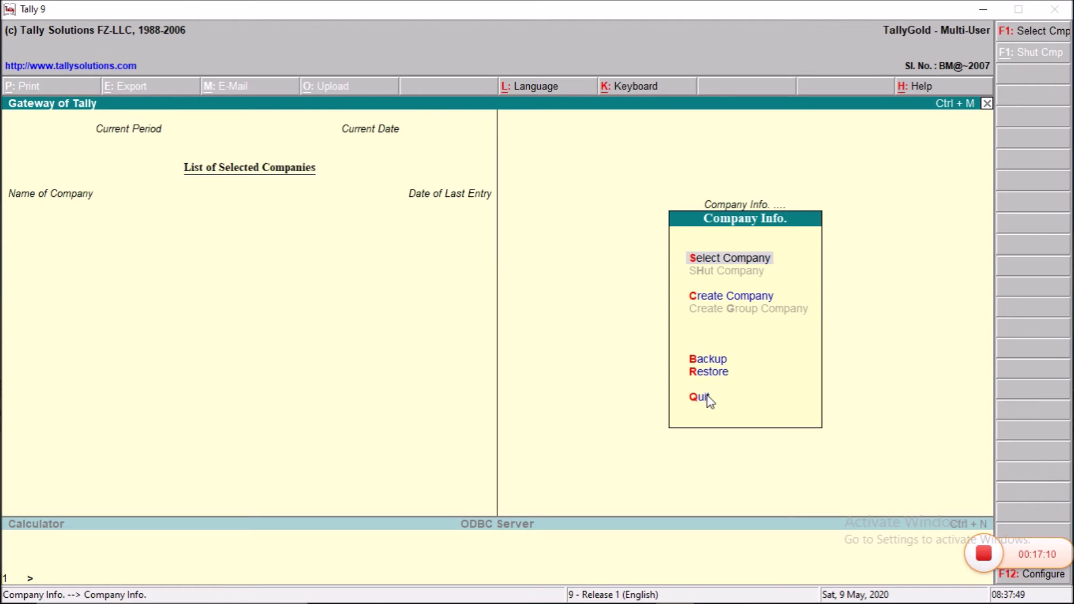
key("Return")
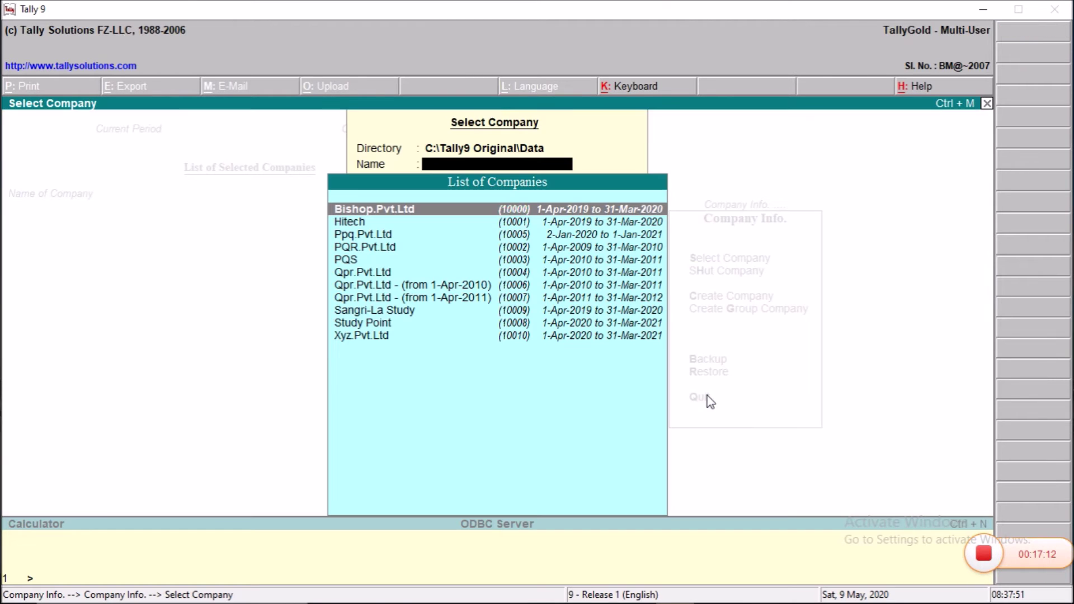
Step: Reopen Xyz.Pvt.Ltd from the company list and log in with the user name and password
key("Down")
key("Down")
key("Down")
key("Down")
key("Down")
key("Down")
key("Down")
key("Down")
key("Down")
key("Down")
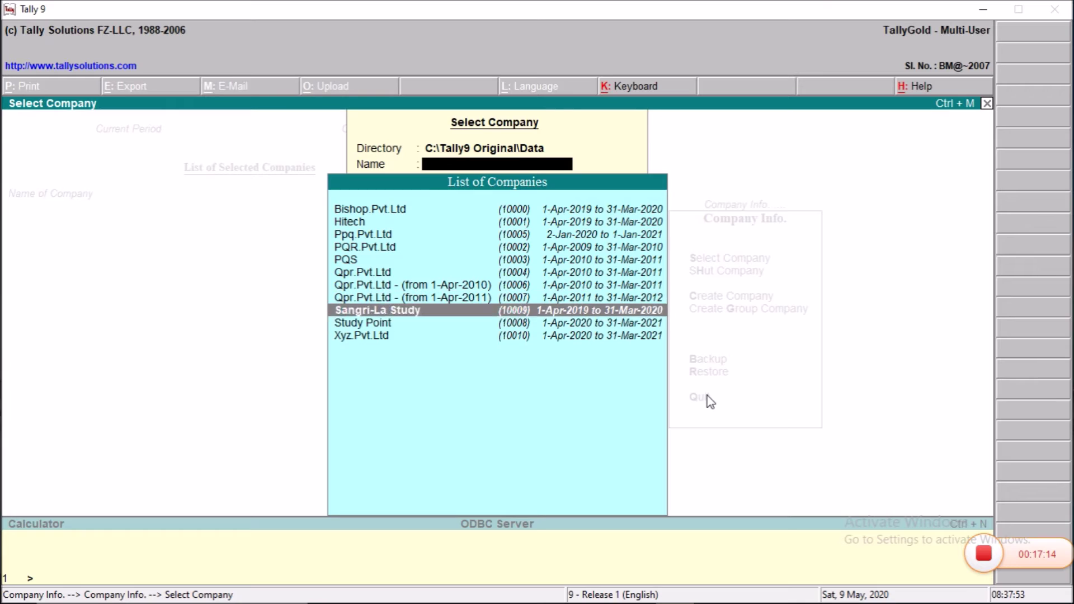
key("Return")
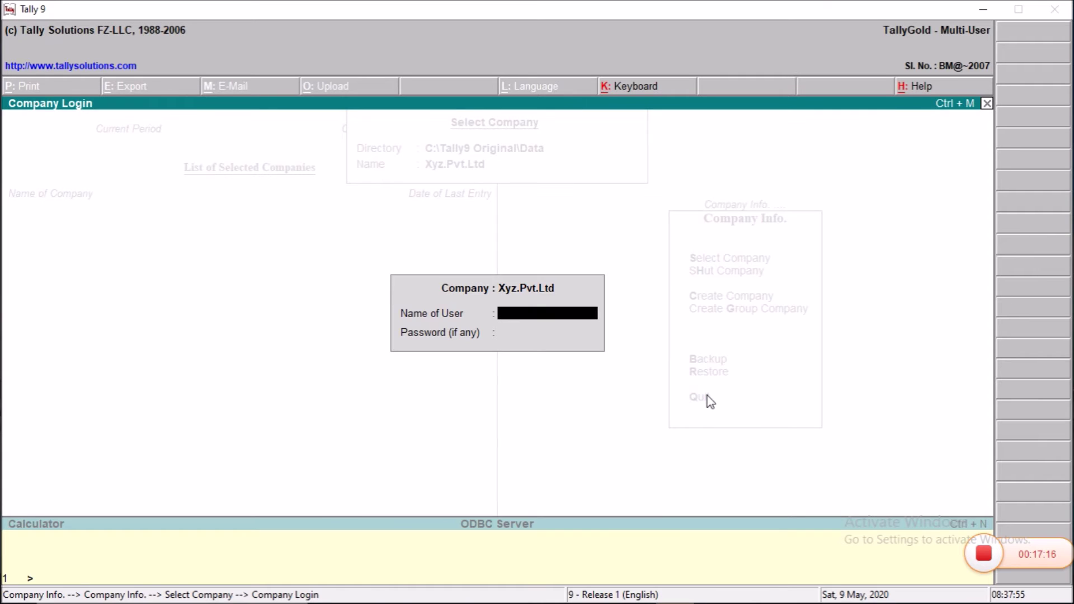
type("Vikash")
key("Return")
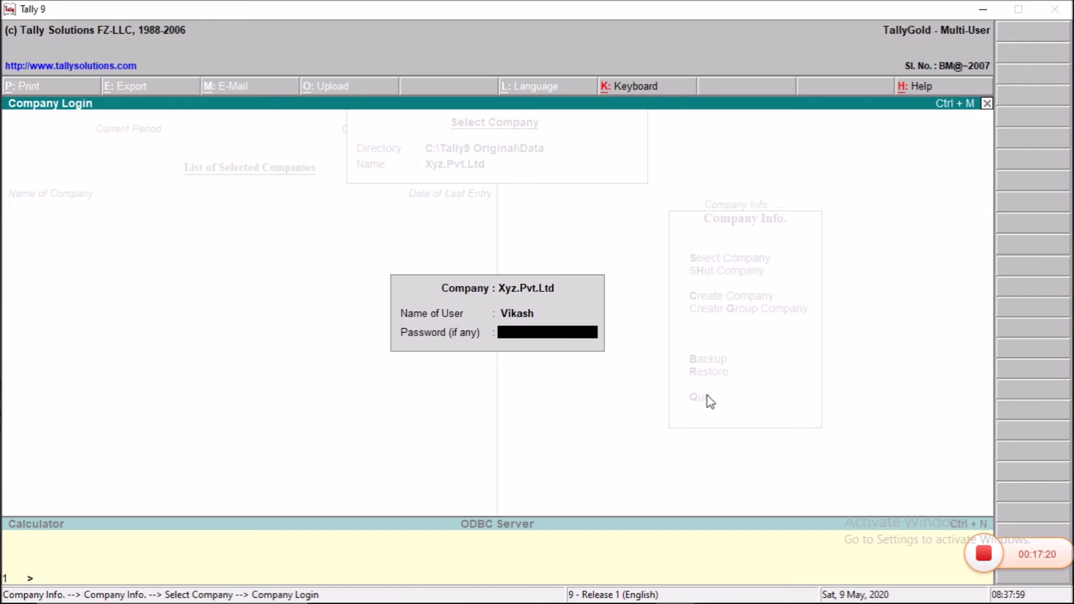
type("****")
key("Return")
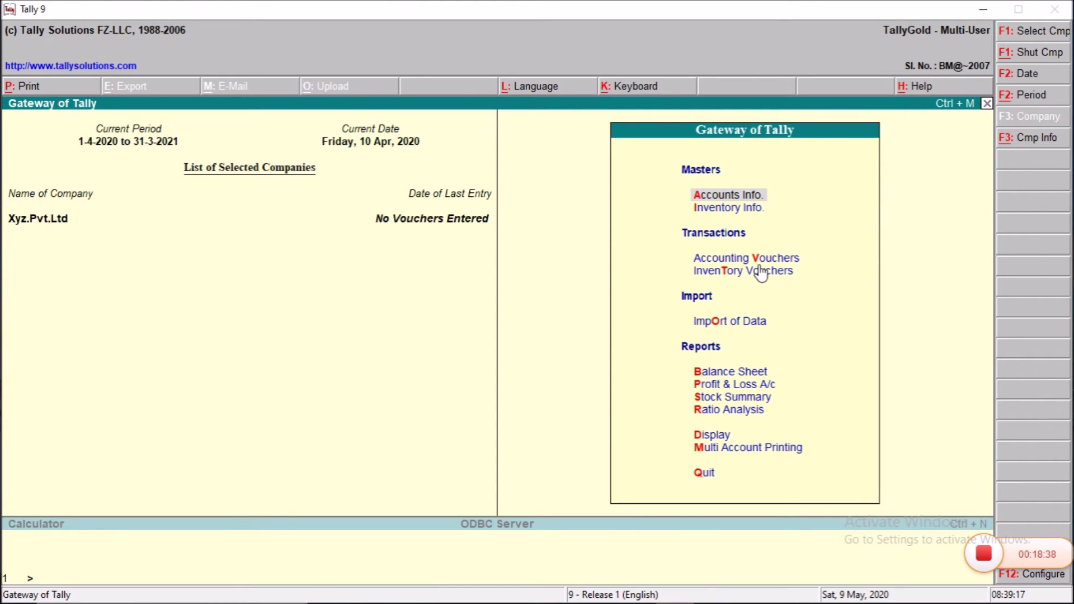
Step: View Xyz.Pvt.Ltd's Security Levels under Security Control, which list only Data Entry
key("alt+F3")
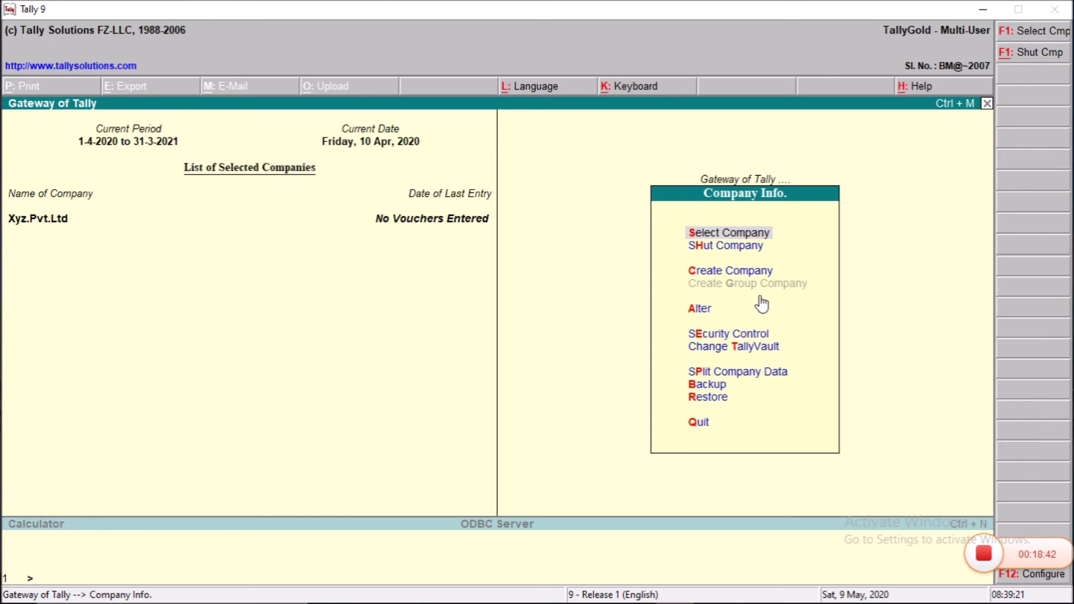
key("Down")
key("Down")
key("Down")
key("Down")
key("Down")
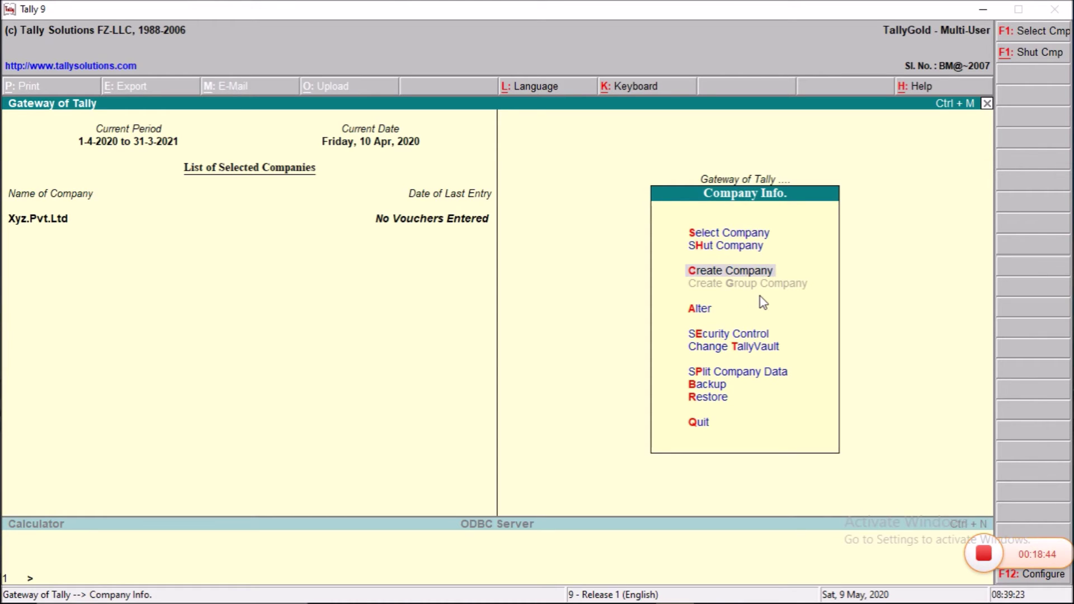
key("Up")
key("Return")
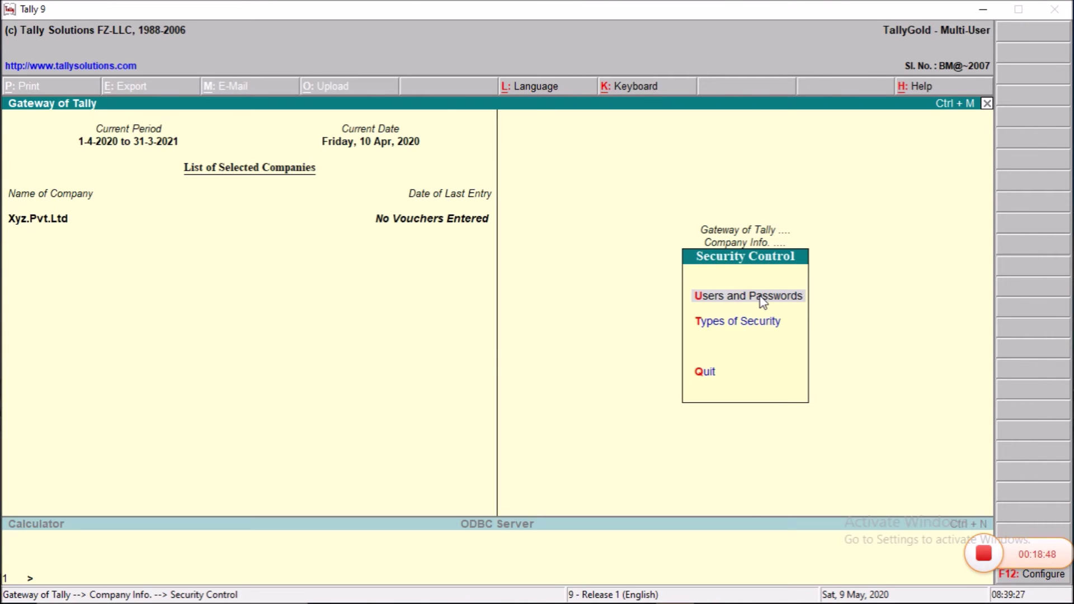
key("Down")
key("Return")
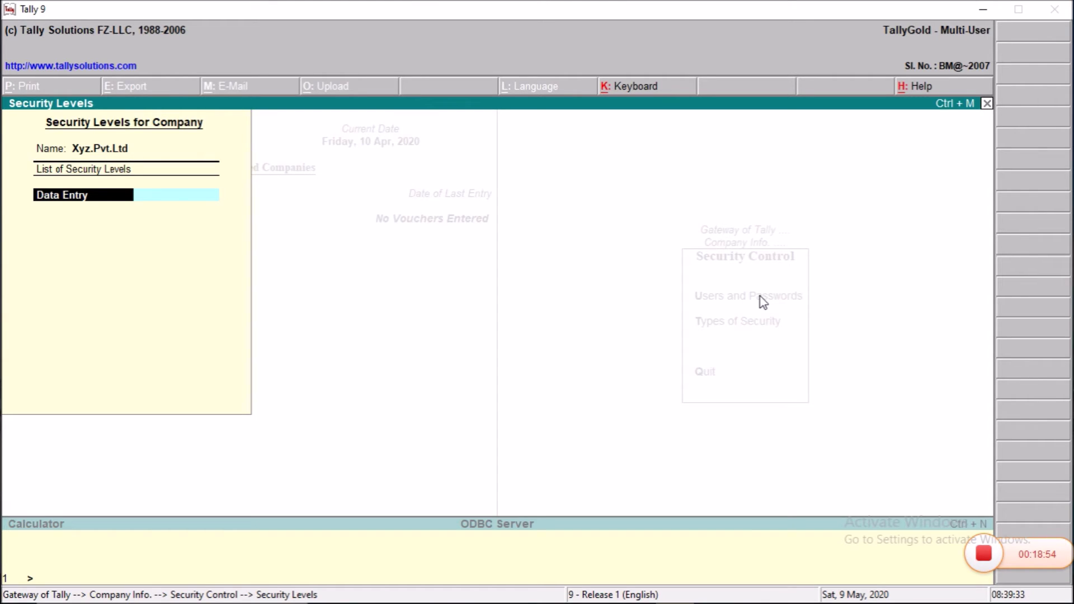
key("Escape")
key("Escape")
key("Return")
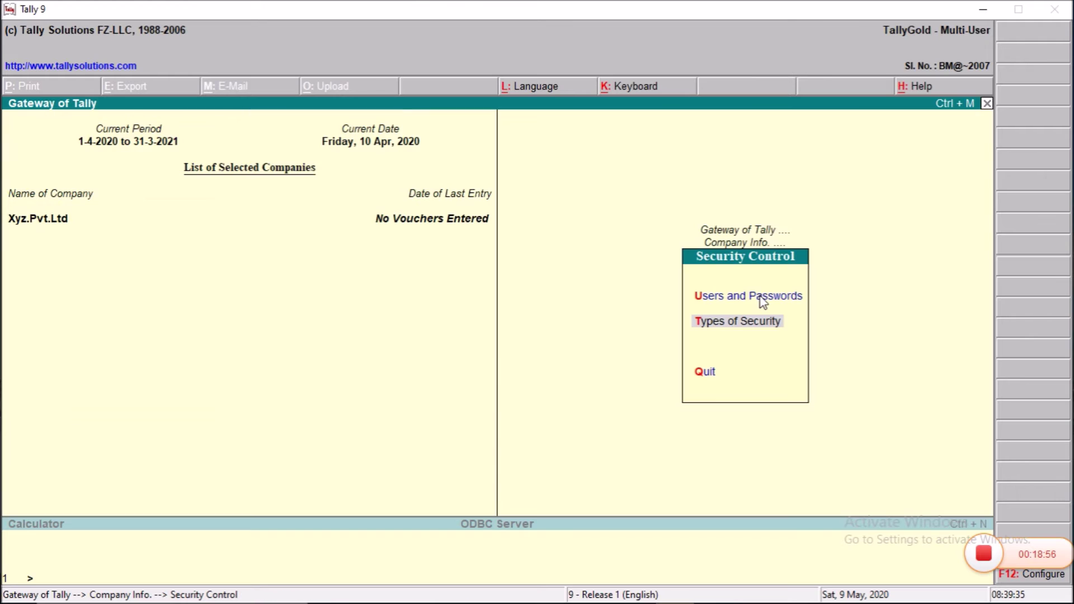
key("Return")
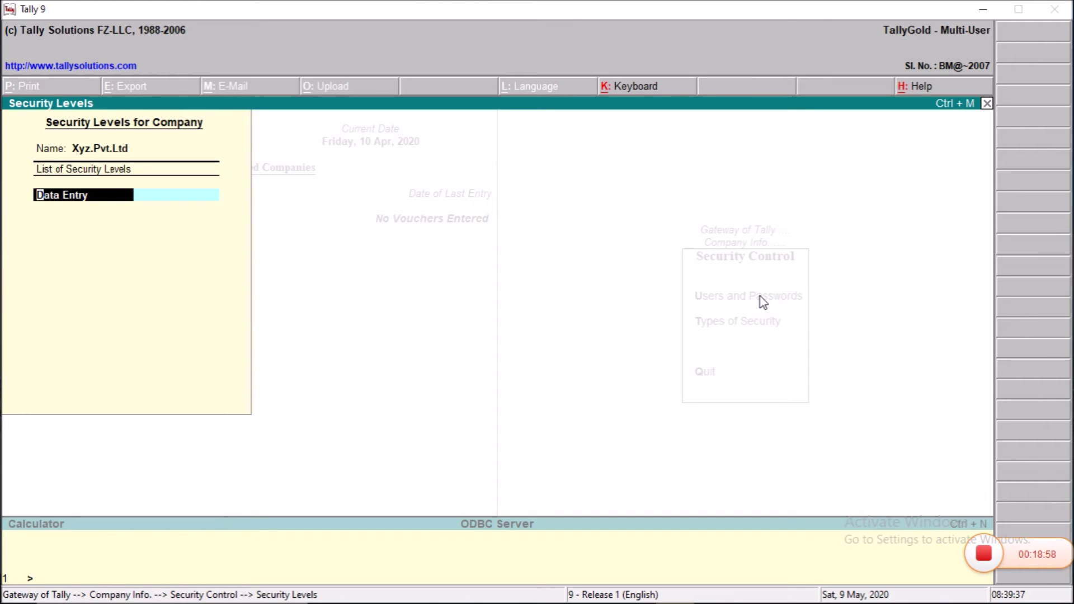
key("Escape")
key("Escape")
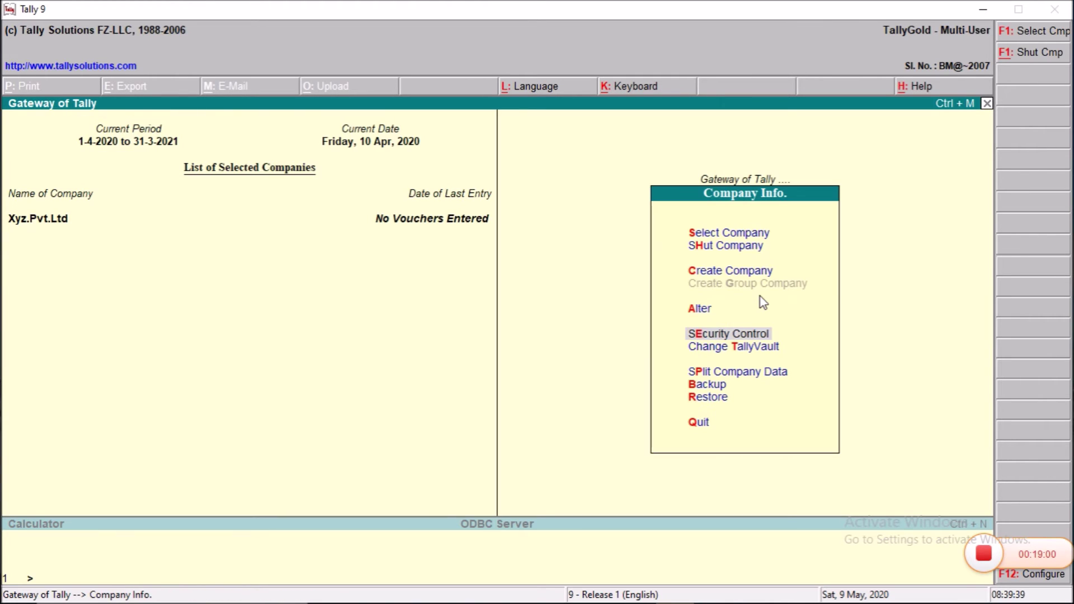
Step: Set a TallyVault password on Xyz.Pvt.Ltd, creating the encrypted company 10011
key("Down")
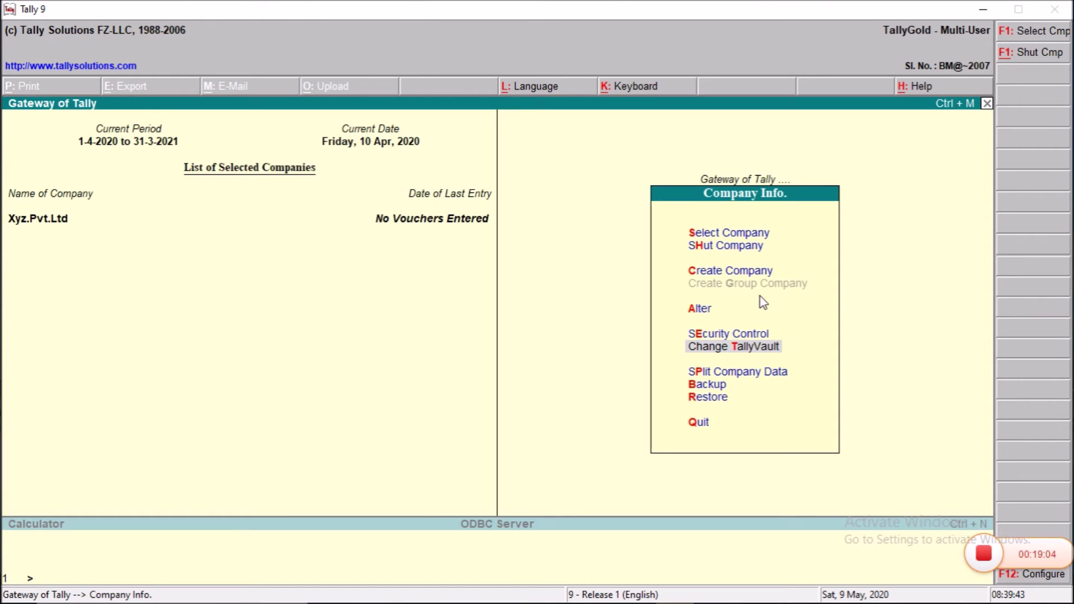
key("Return")
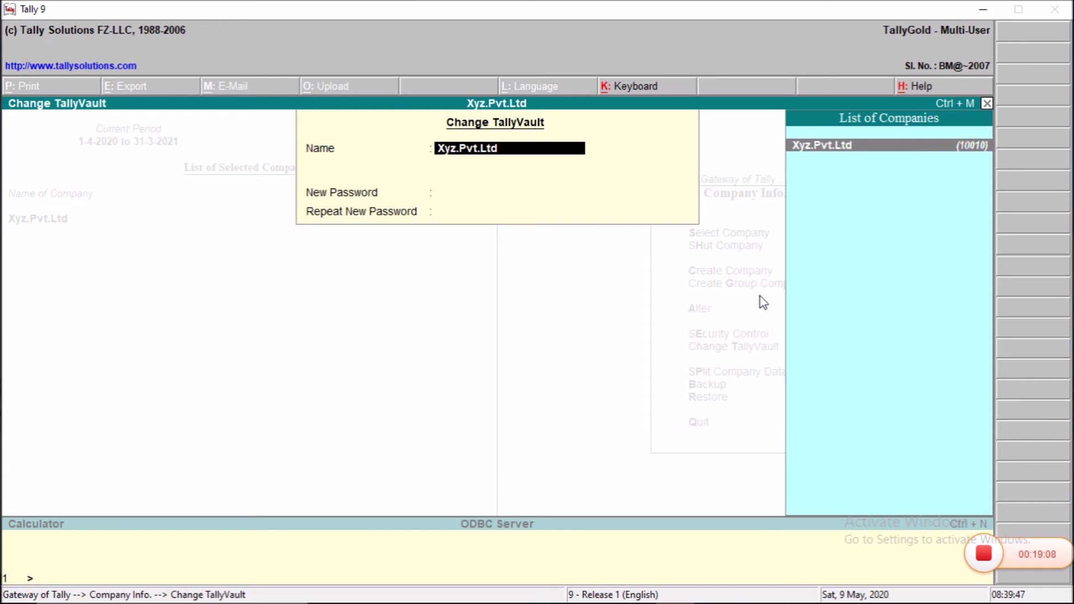
key("Return")
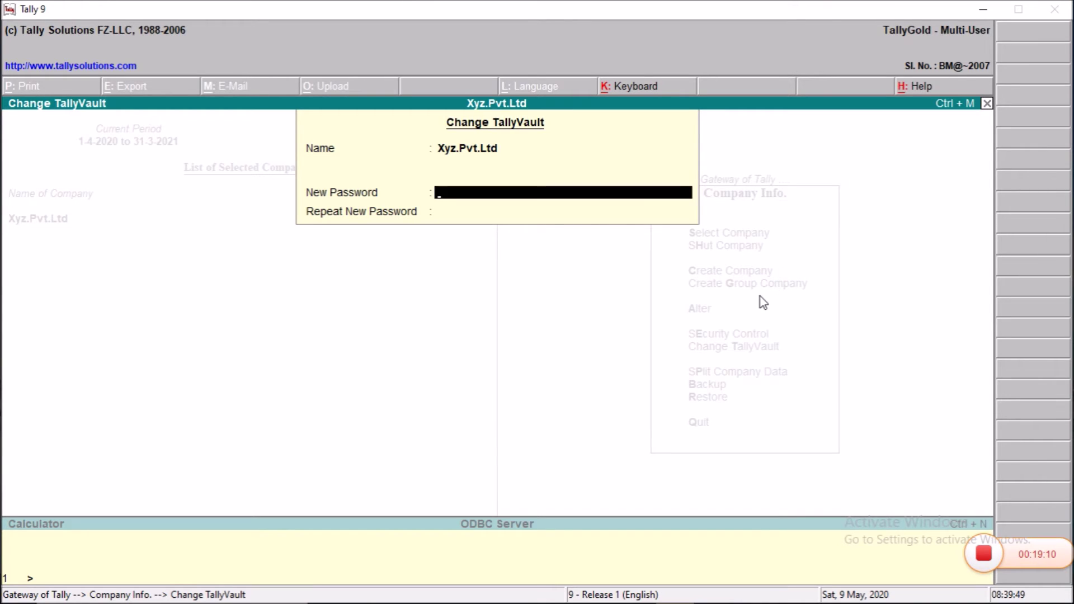
key("Return")
key("Return")
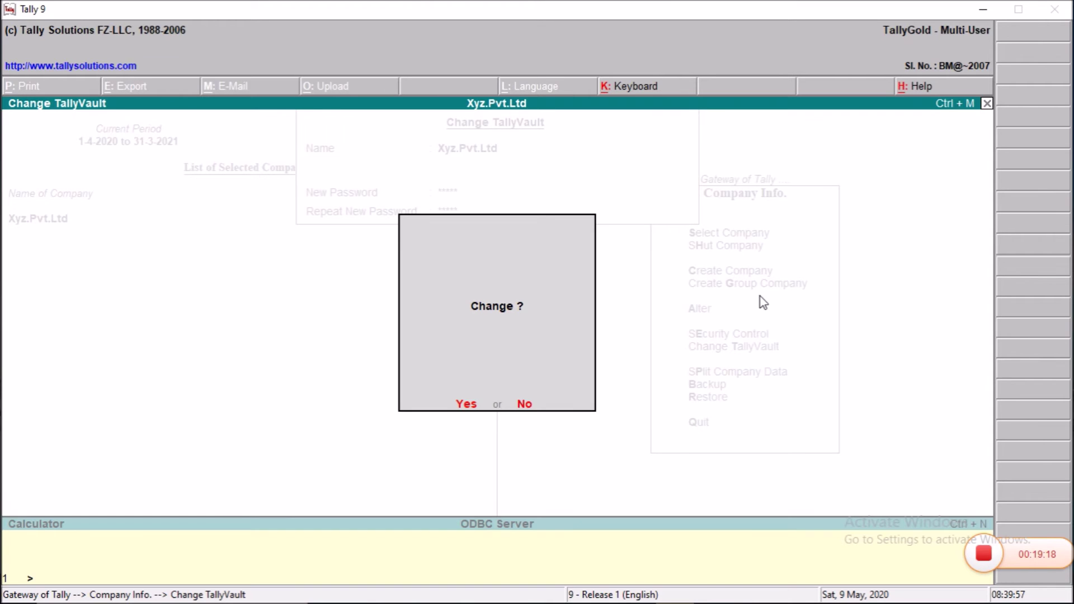
key("Return")
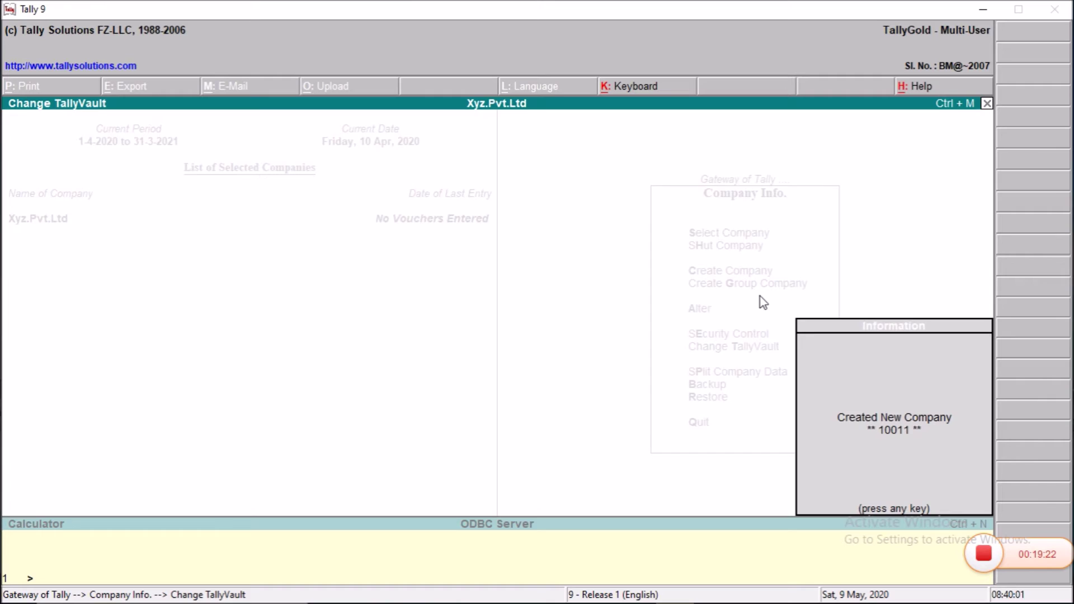
key("Return")
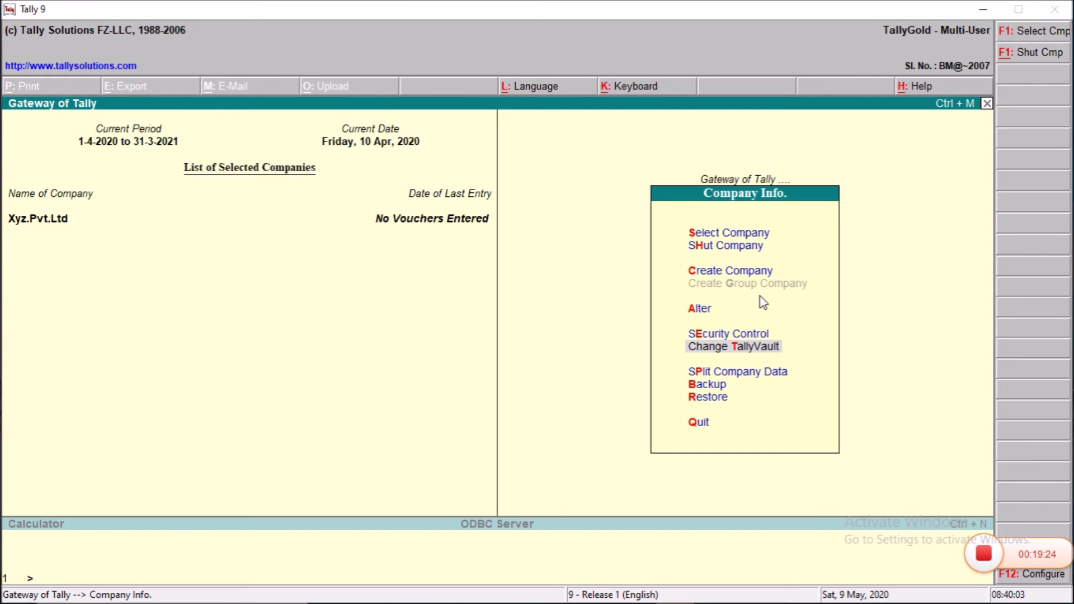
key("Escape")
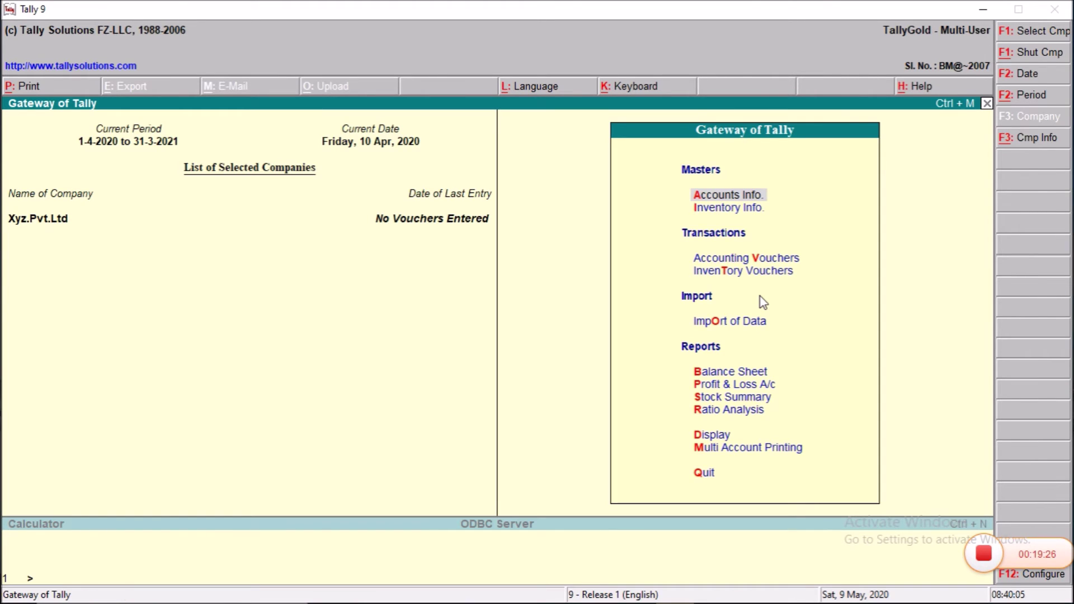
key("alt+F3")
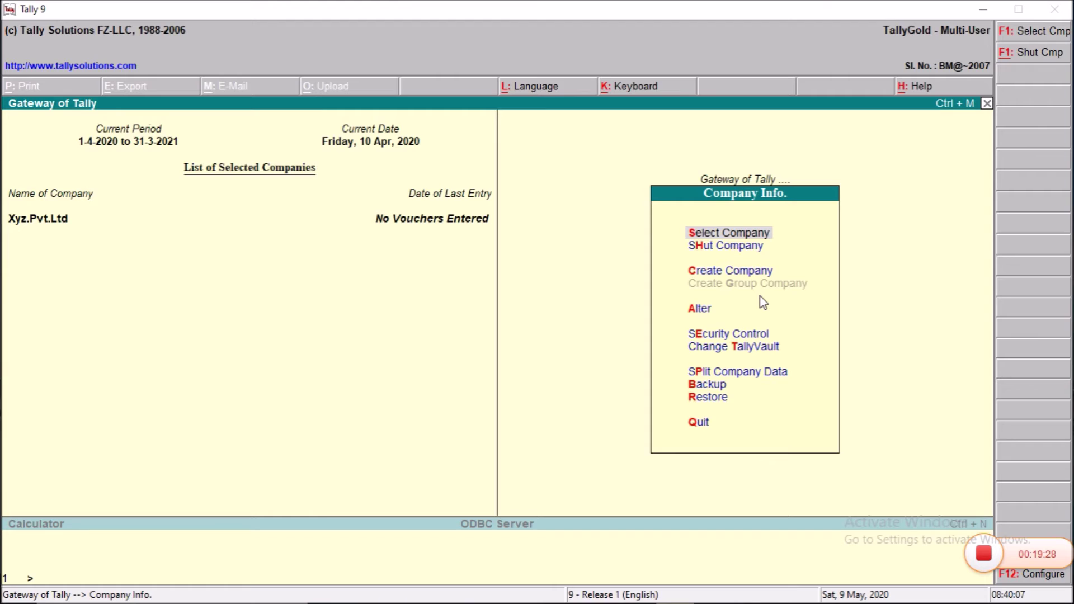
Step: Shut Xyz.Pvt.Ltd and load vault company 10011 using the TallyVault password and user login
key("h")
key("Return")
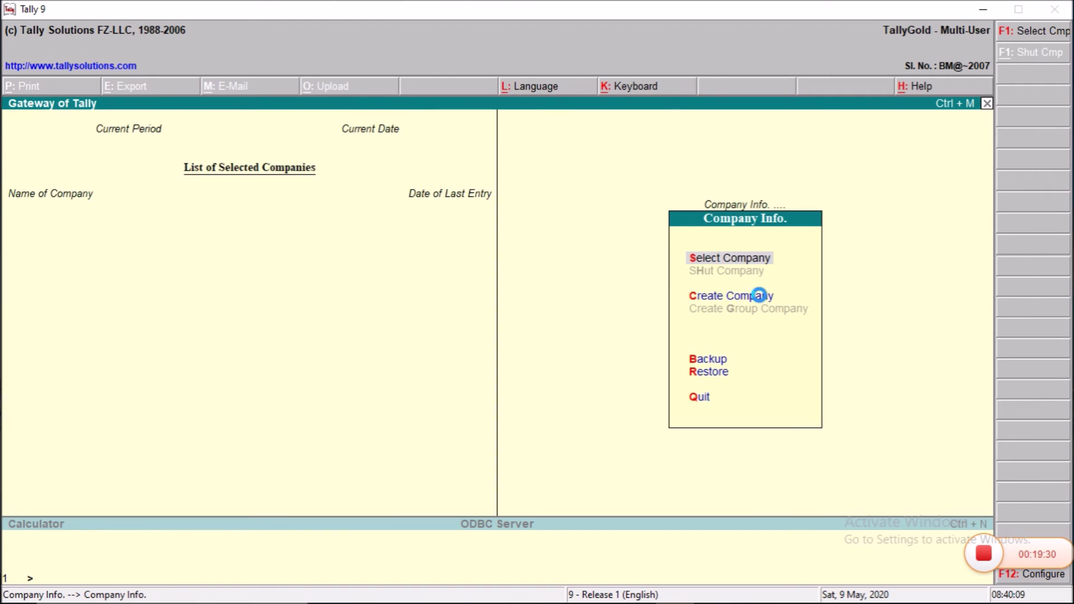
key("Return")
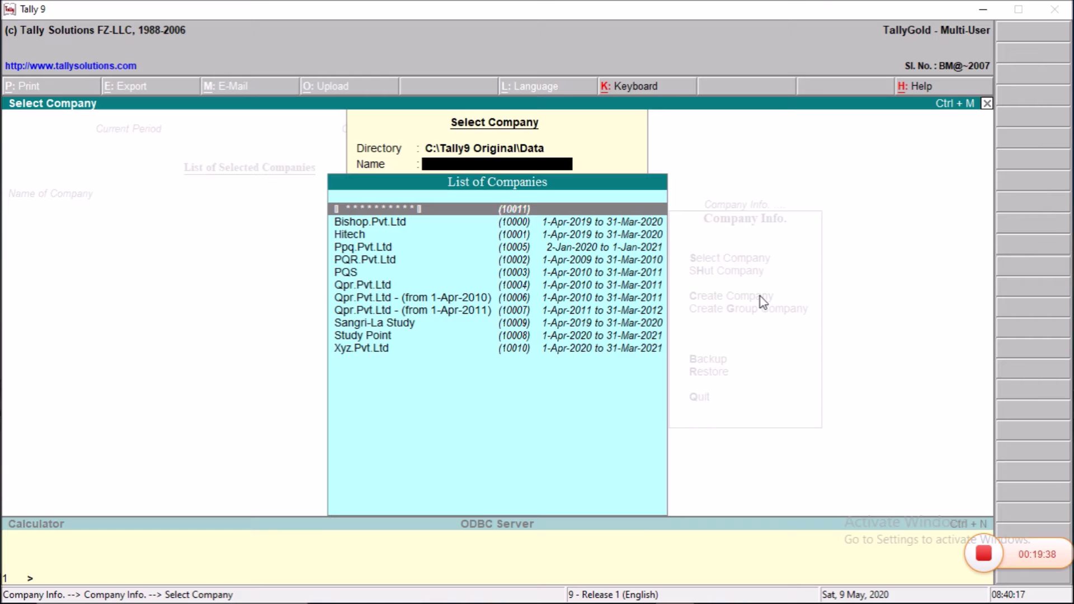
key("Return")
type("****")
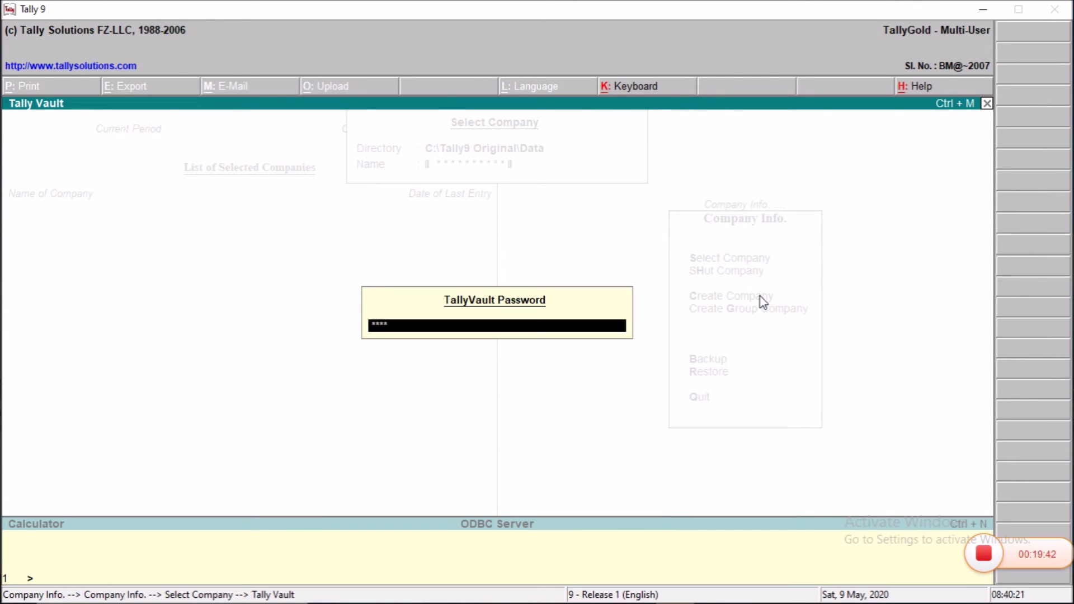
key("Return")
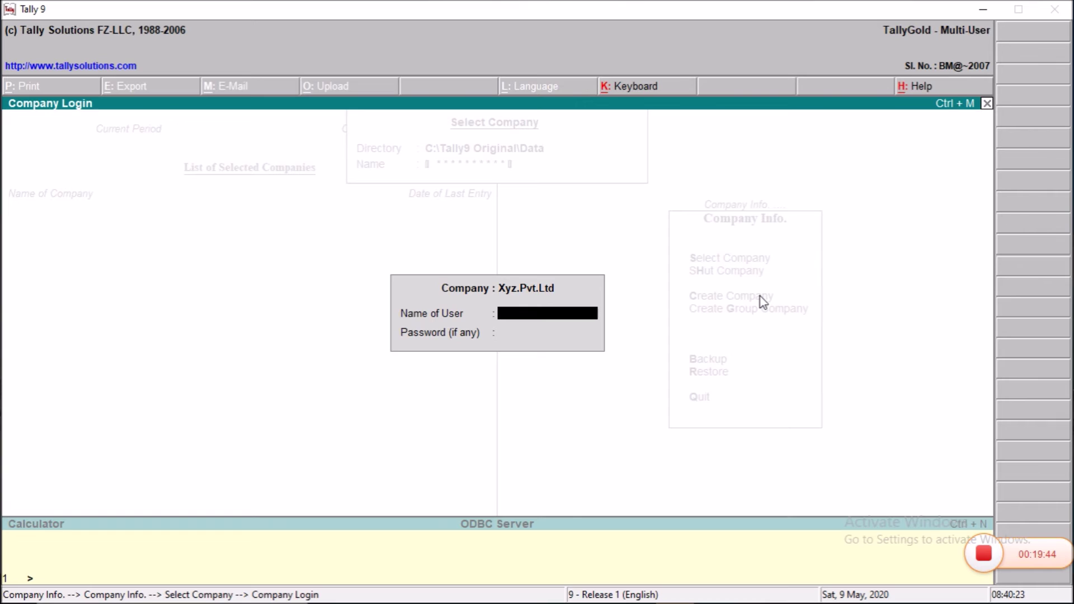
type("Vikash")
key("Return")
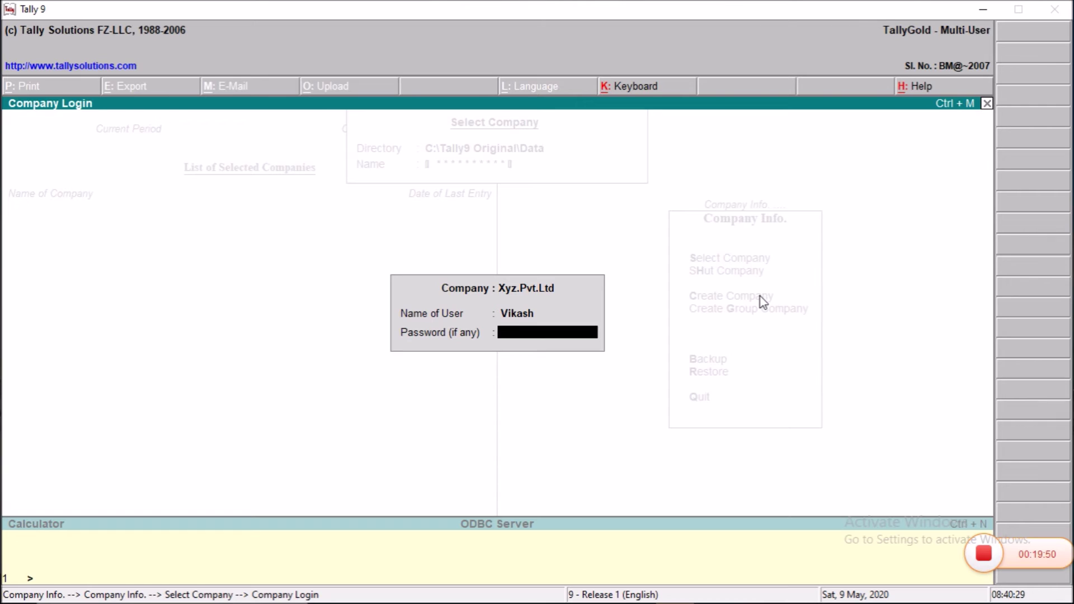
key("Return")
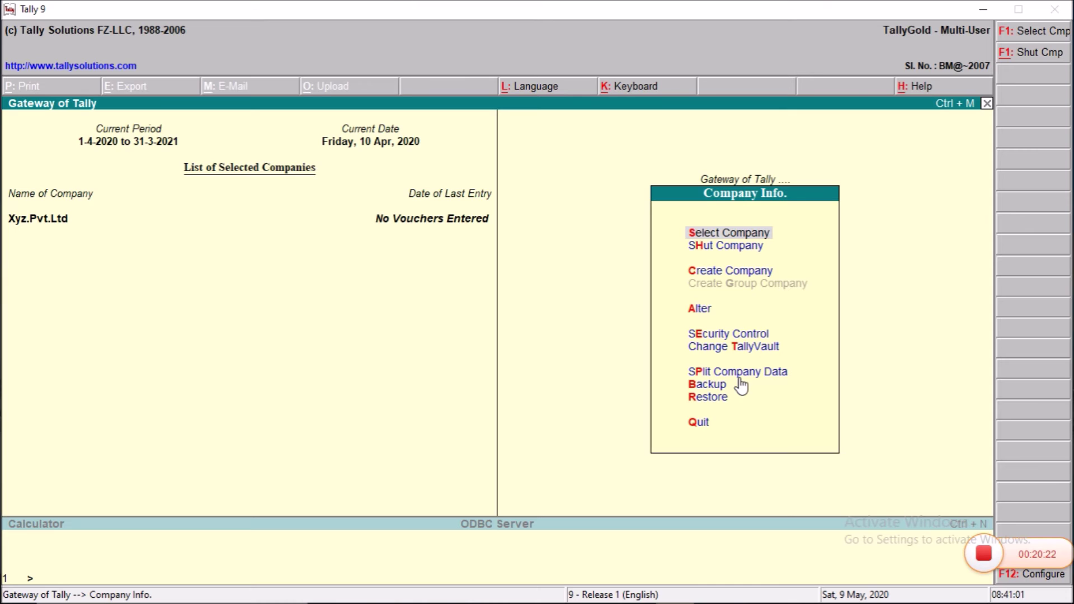
Step: Split Xyz.Pvt.Ltd's data from 1-4-2021, entering the TallyVault password for each resulting company
left_click(738, 375)
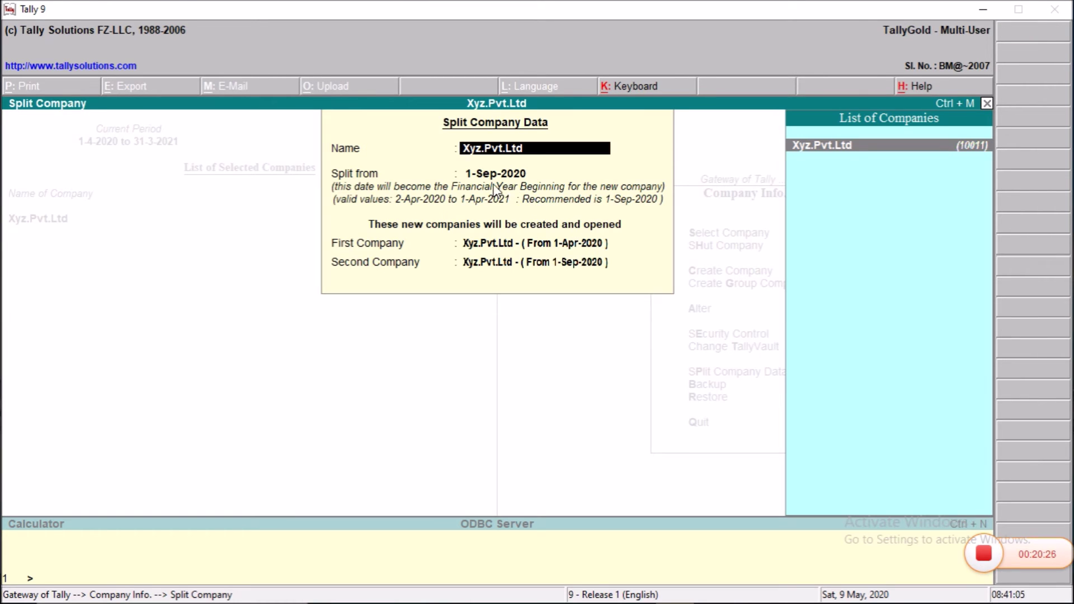
key("Return")
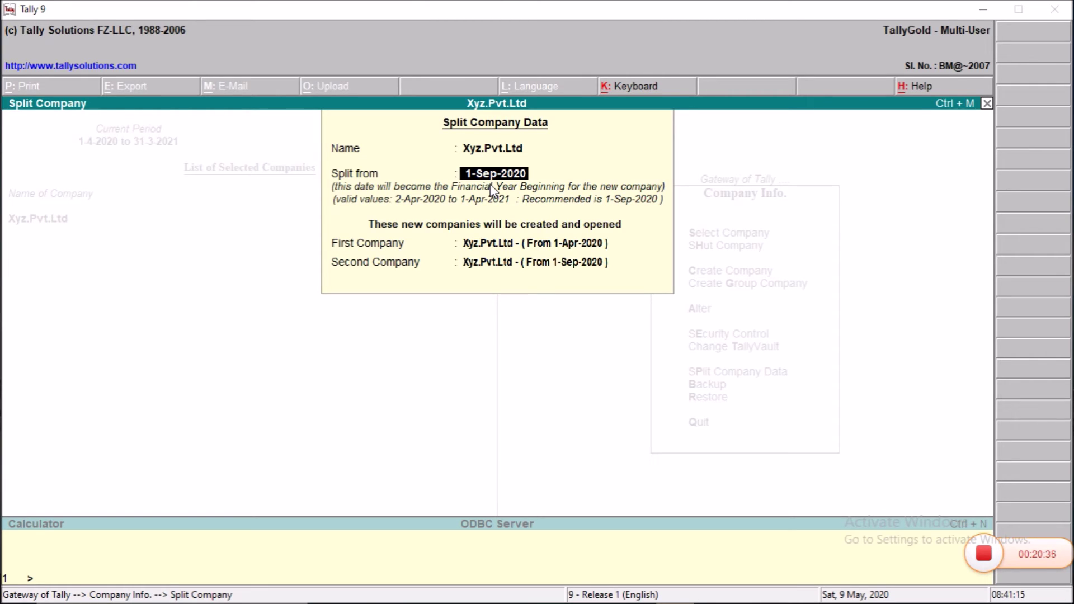
key("BackSpace")
type("1-4-")
type("20")
type("21")
key("Return")
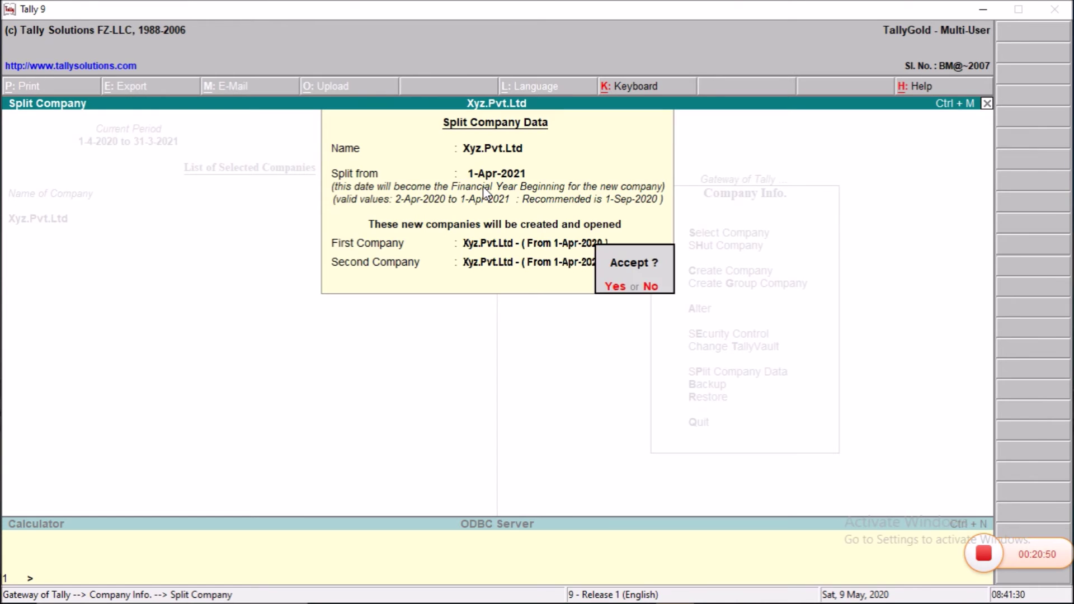
key("Return")
key("Return")
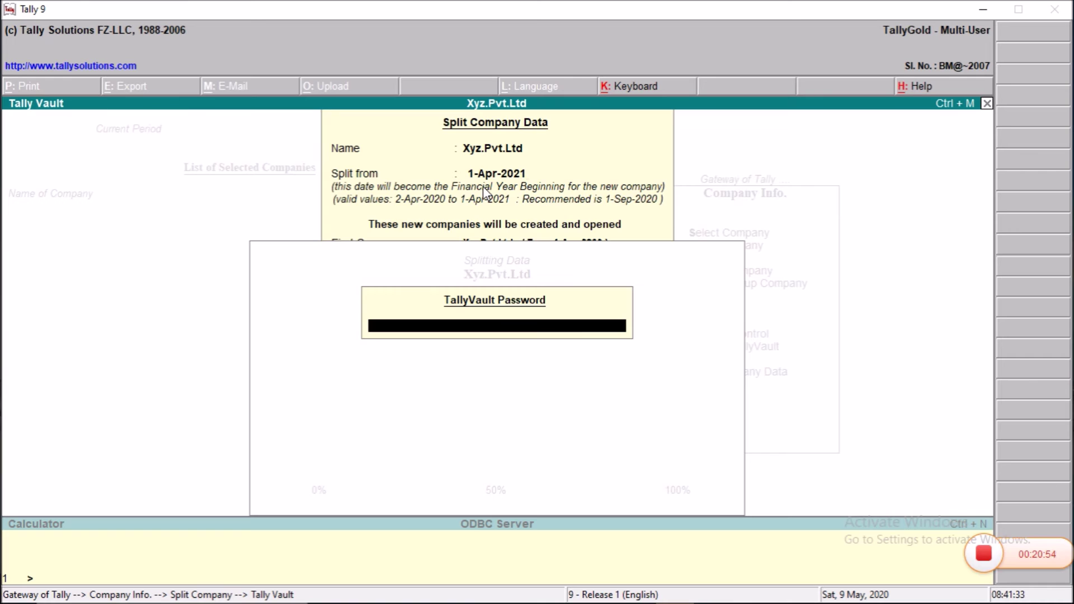
type("****")
key("Return")
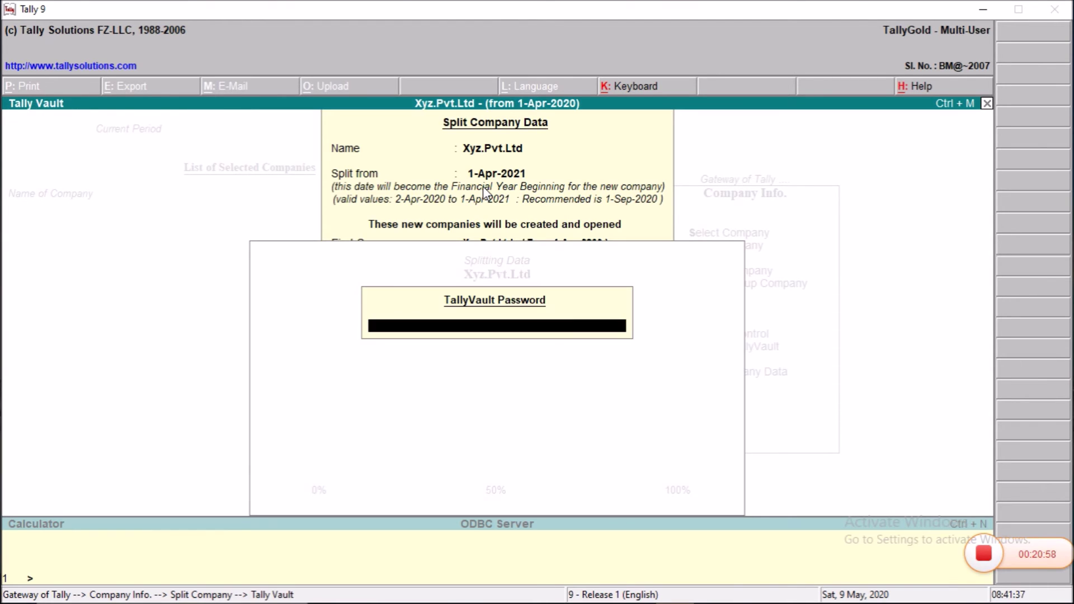
type("****")
key("Return")
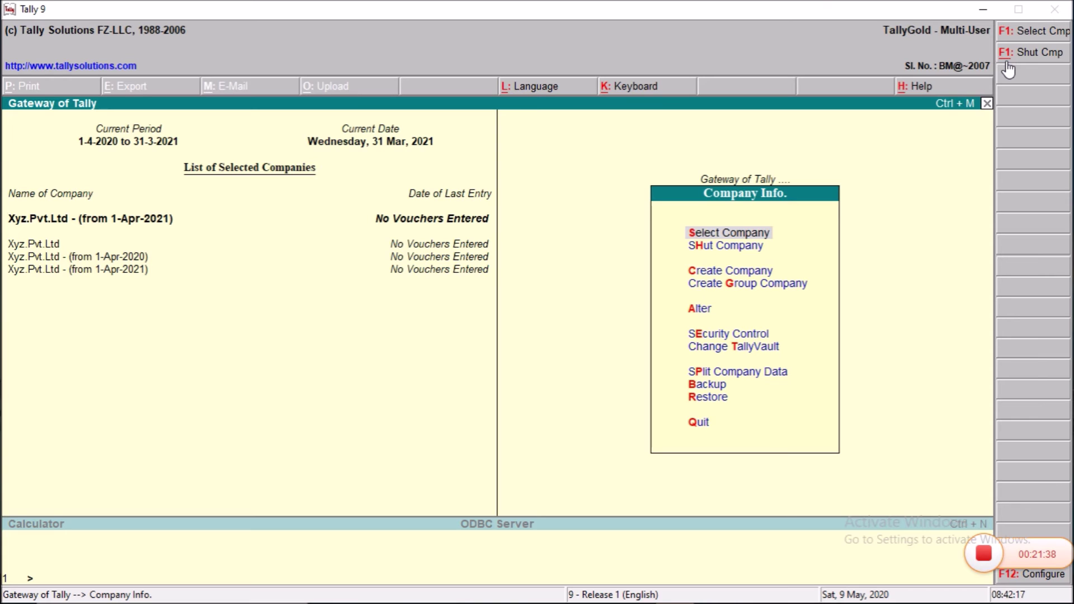
Step: Shut Xyz.Pvt.Ltd (from 1-Apr-2021) and the remaining Xyz.Pvt.Ltd company, then list companies to load
left_click(1007, 62)
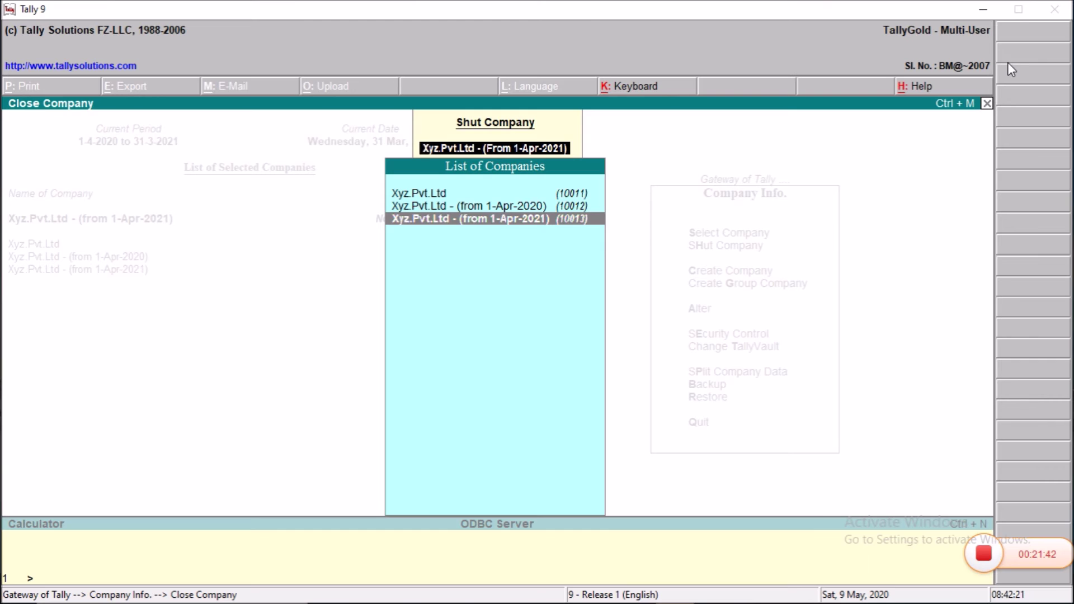
key("Return")
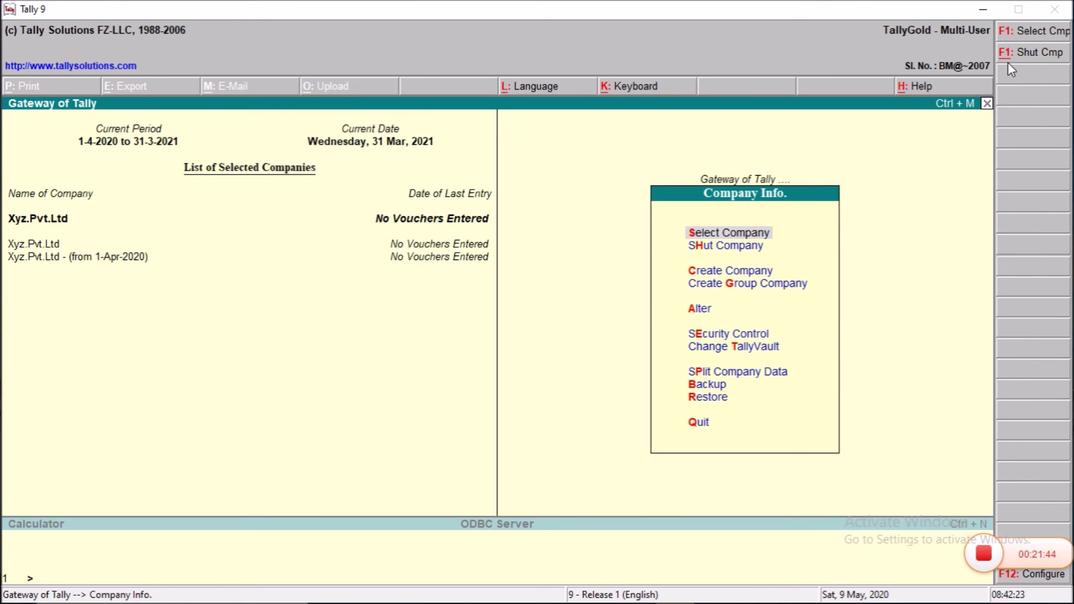
left_click(1008, 62)
key("Return")
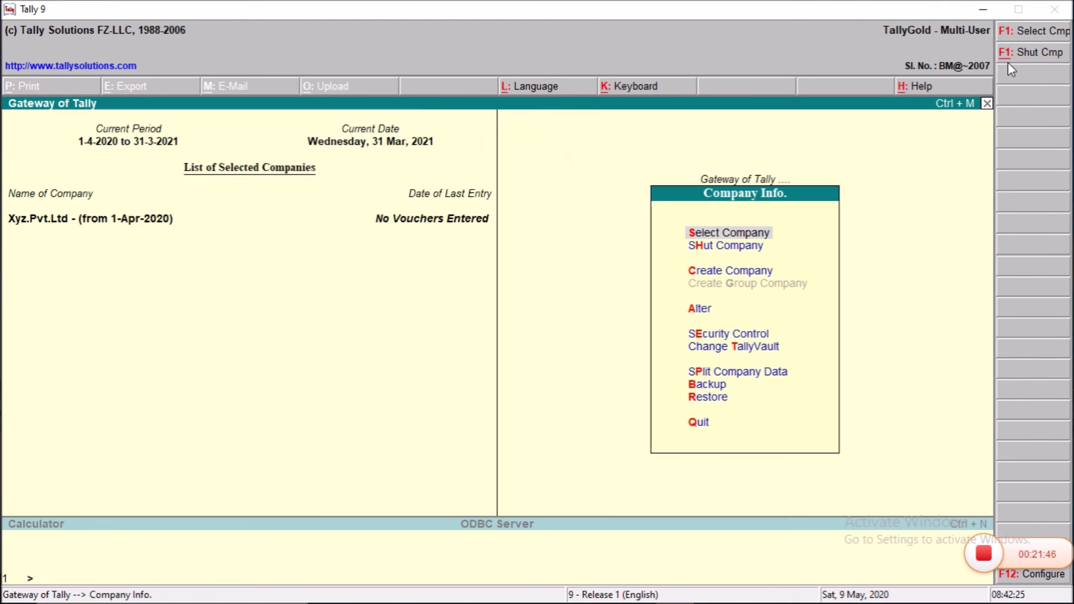
left_click(1008, 62)
key("Return")
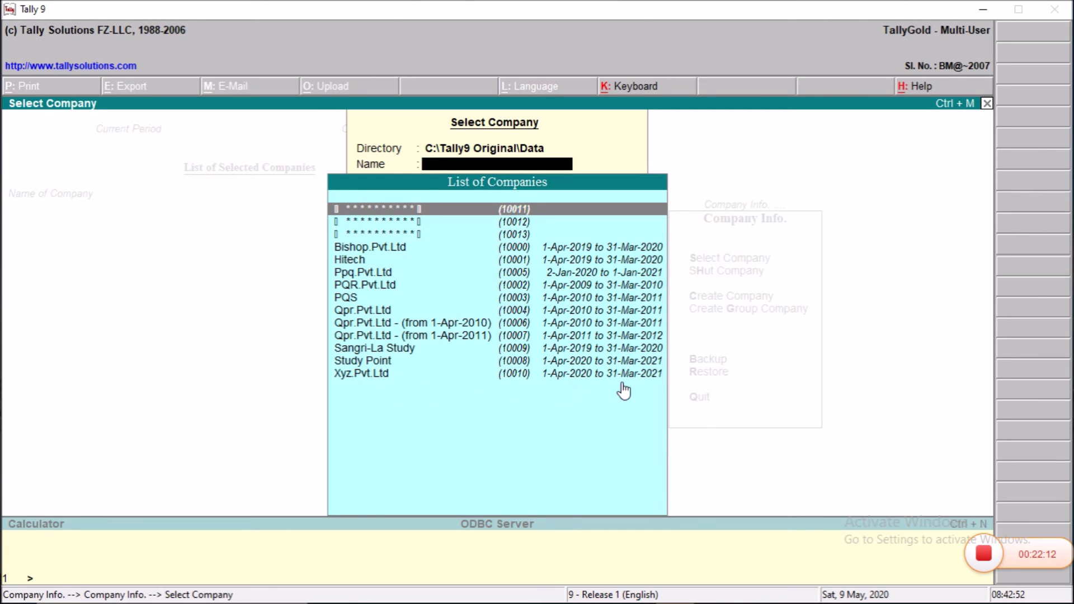
Step: Load vault company 10013 with its TallyVault password and the user name and password
key("Down")
key("Down")
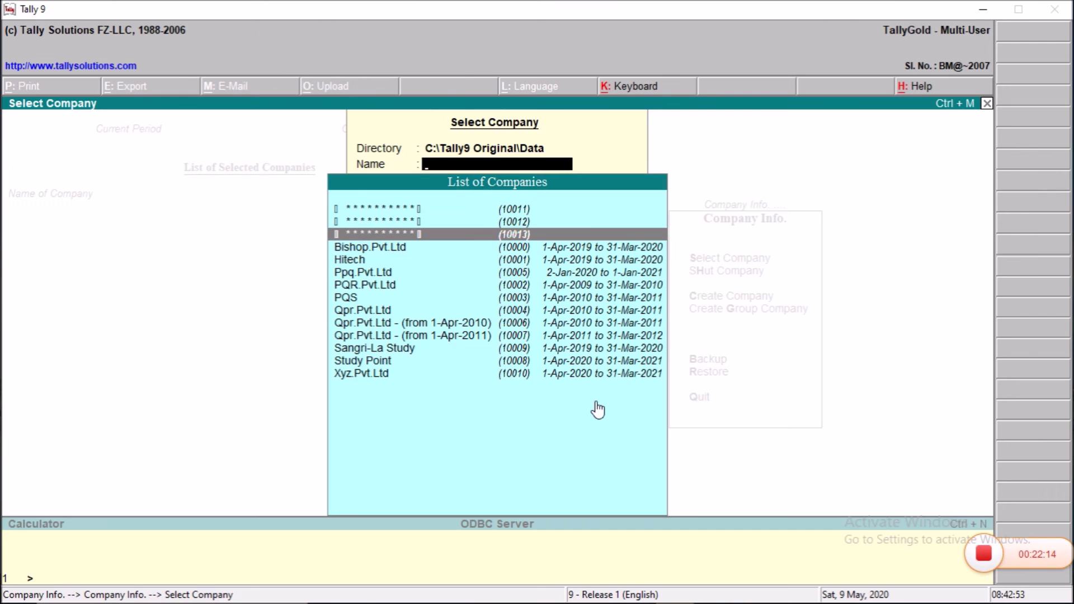
key("Return")
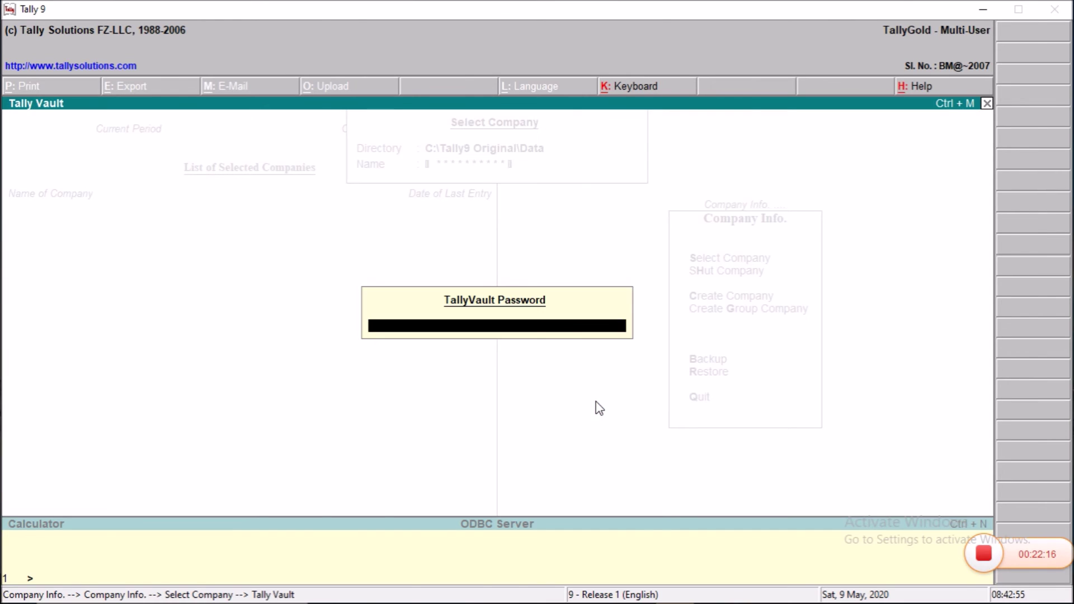
type("****")
key("Return")
type("Vikas")
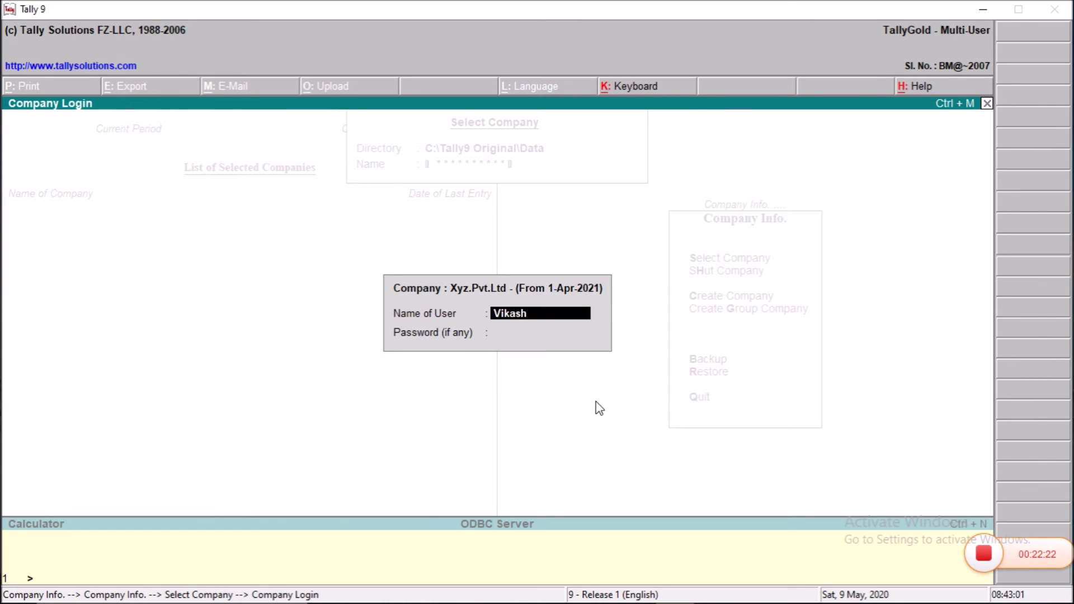
type("h")
key("Return")
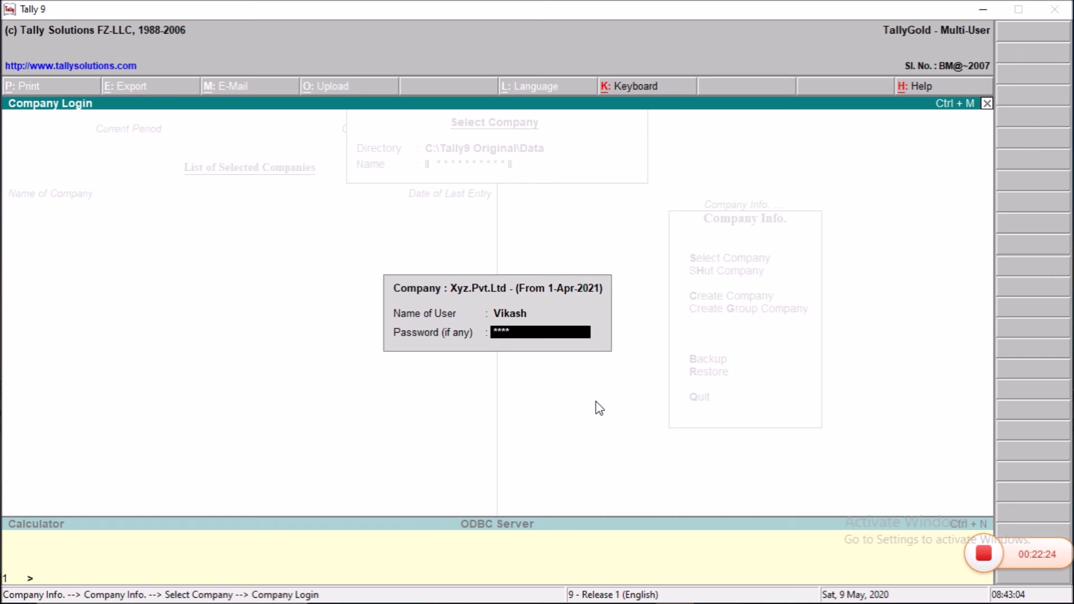
key("Return")
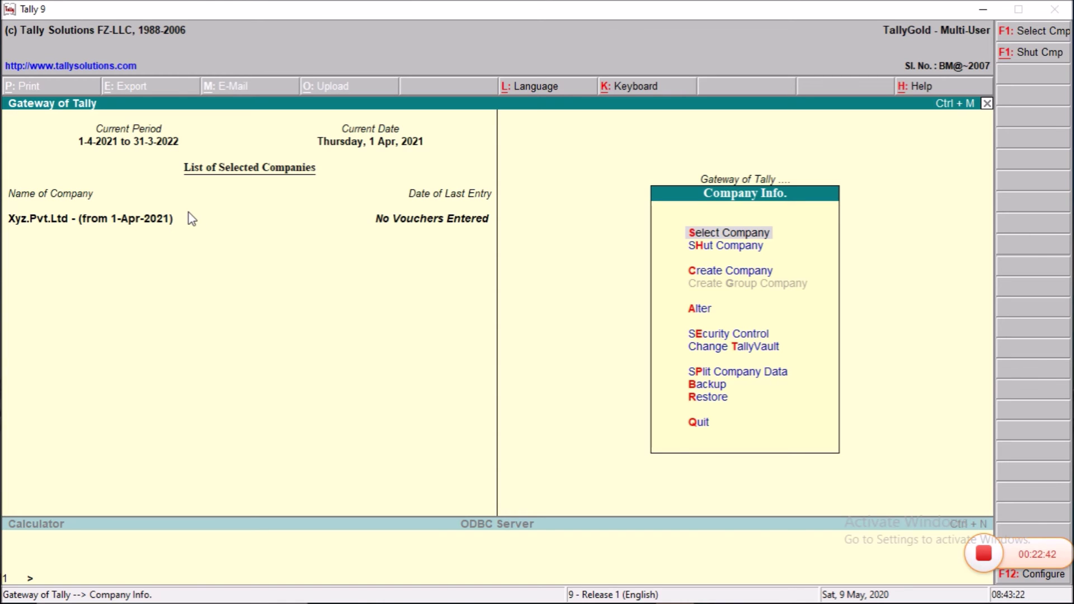
Step: Return to the Company Info options, declining the quit prompt
key("Escape")
key("Escape")
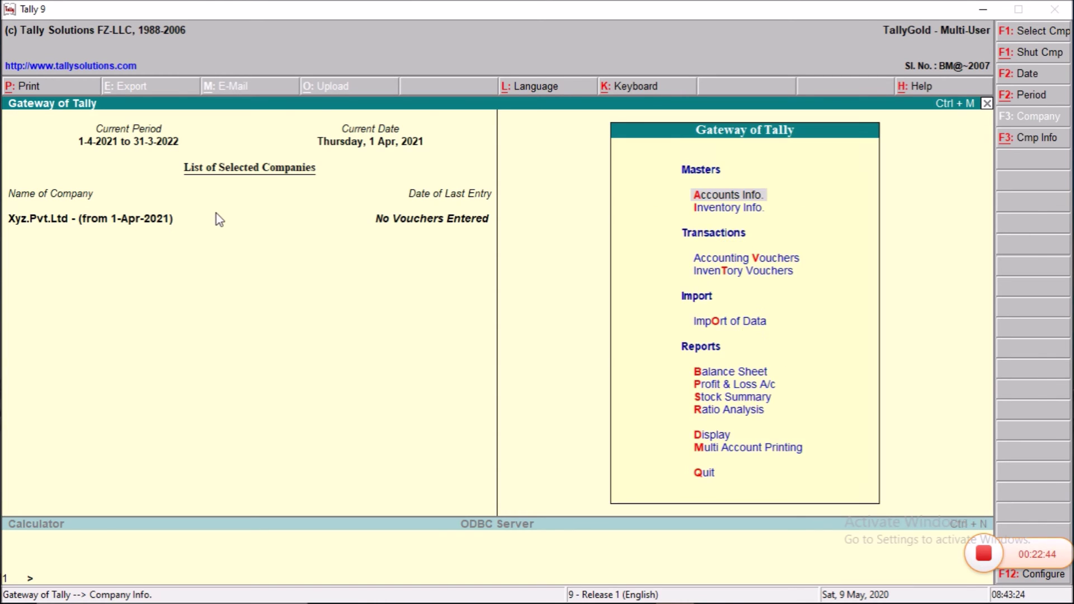
key("n")
key("alt+F3")
key("Down")
key("Down")
key("Down")
key("Down")
key("Down")
key("Down")
key("Down")
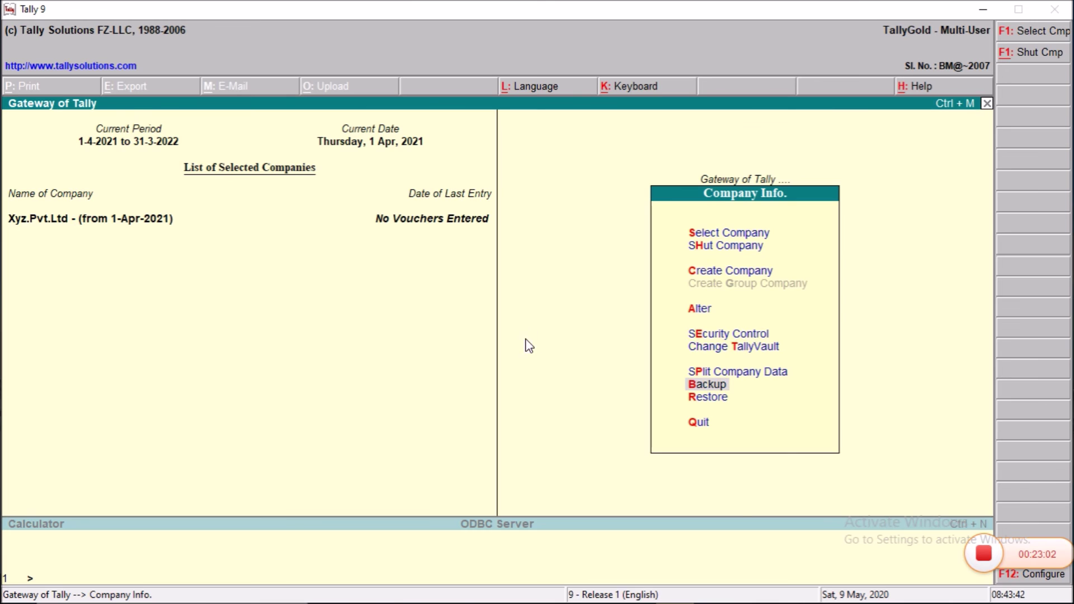
key("Return")
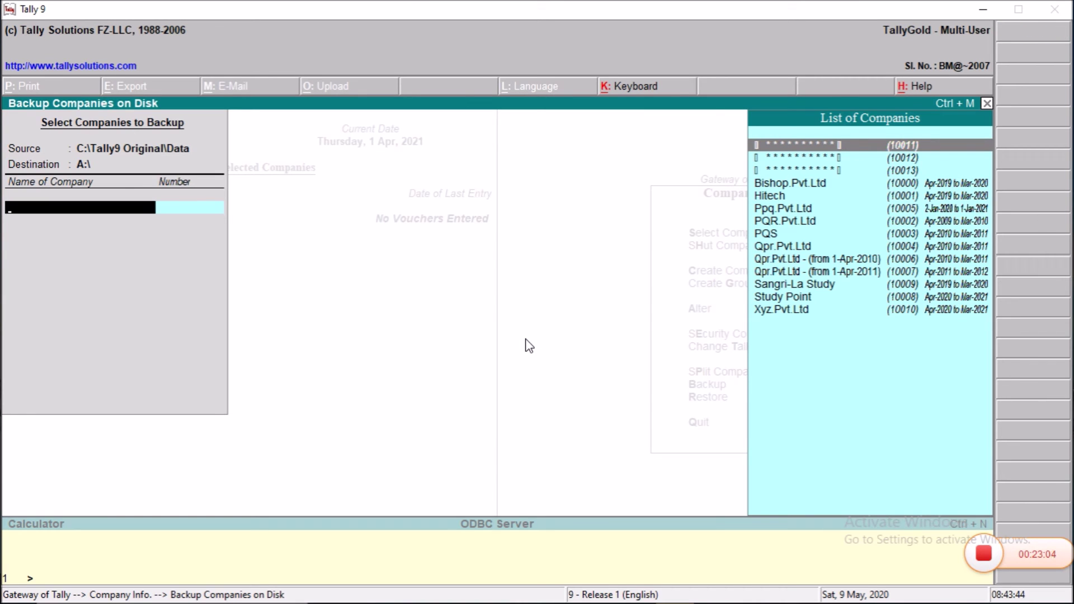
key("BackSpace")
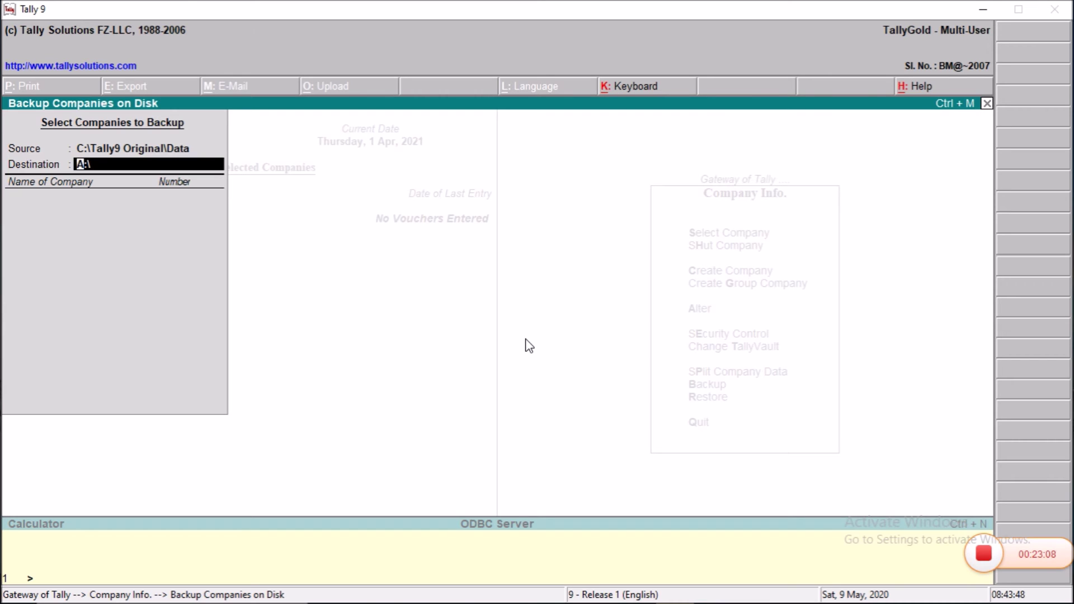
key("Return")
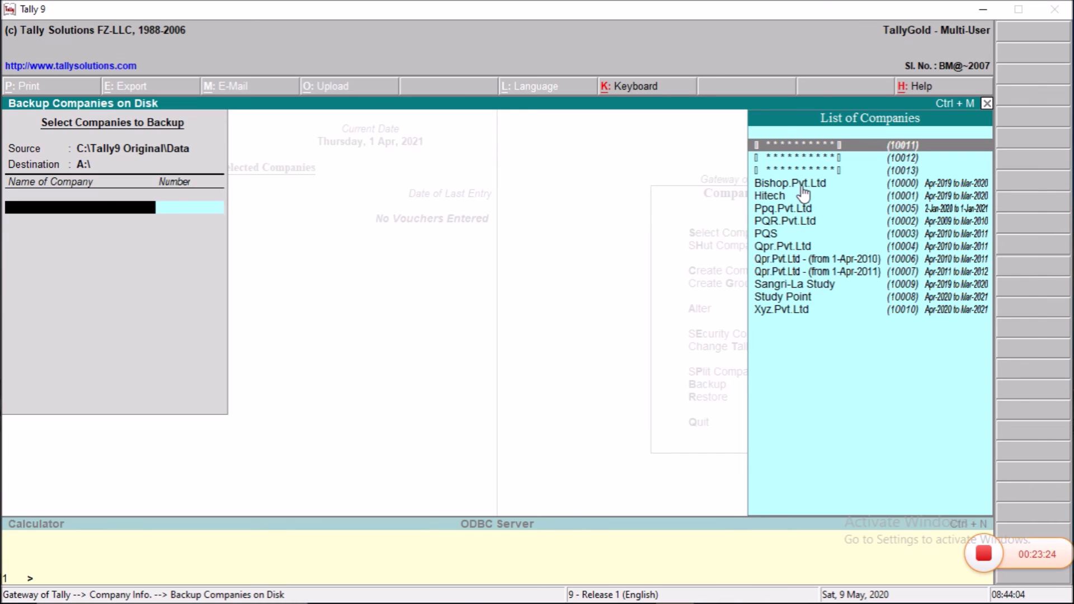
key("Escape")
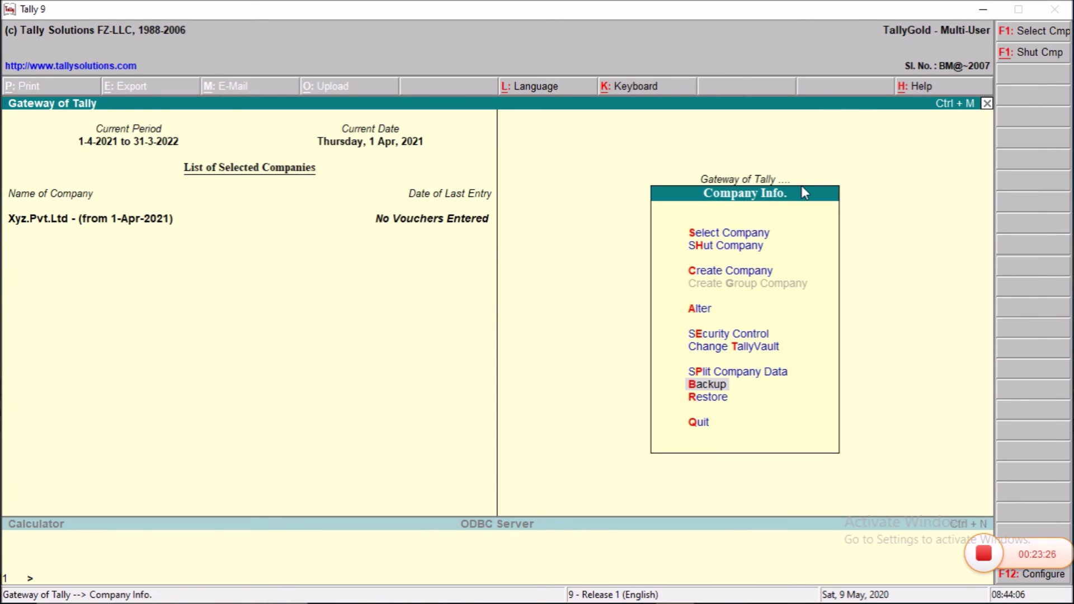
Step: Start a restore from source A:\ and then abandon it
key("Down")
key("Return")
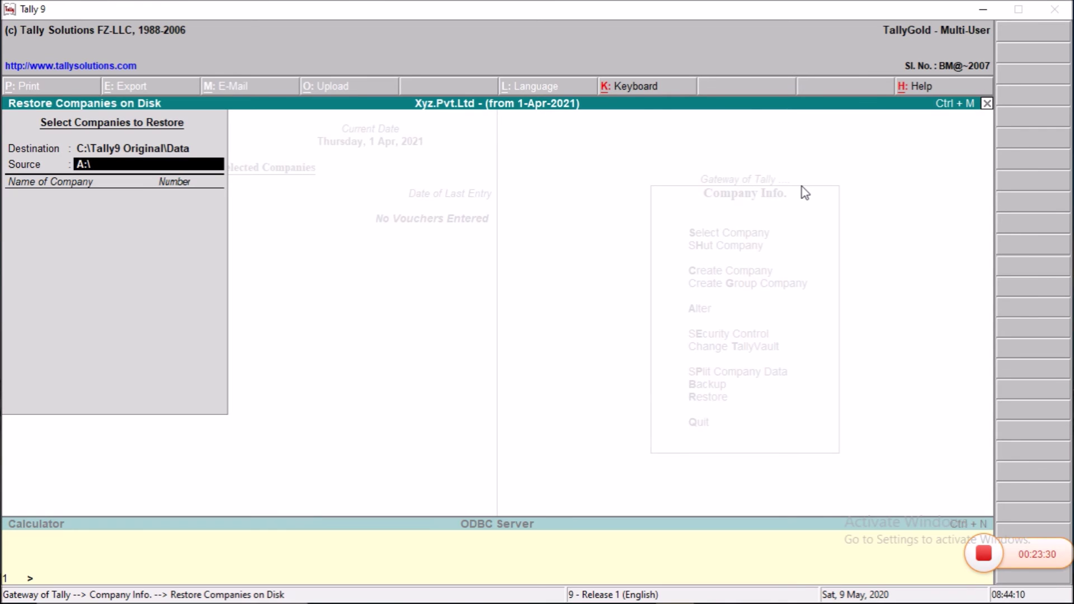
key("Return")
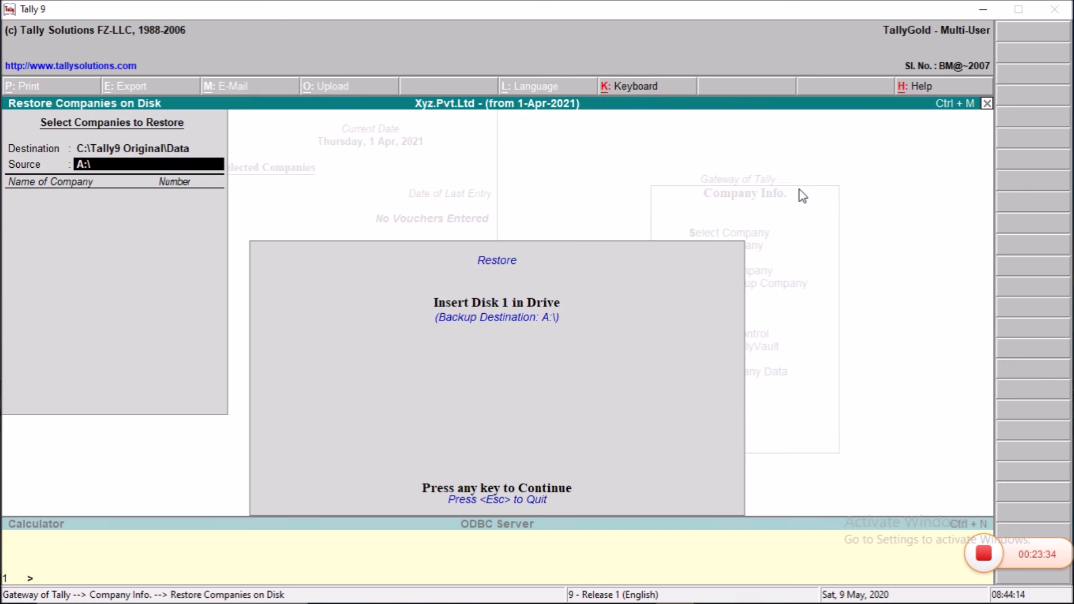
key("Escape")
key("Escape")
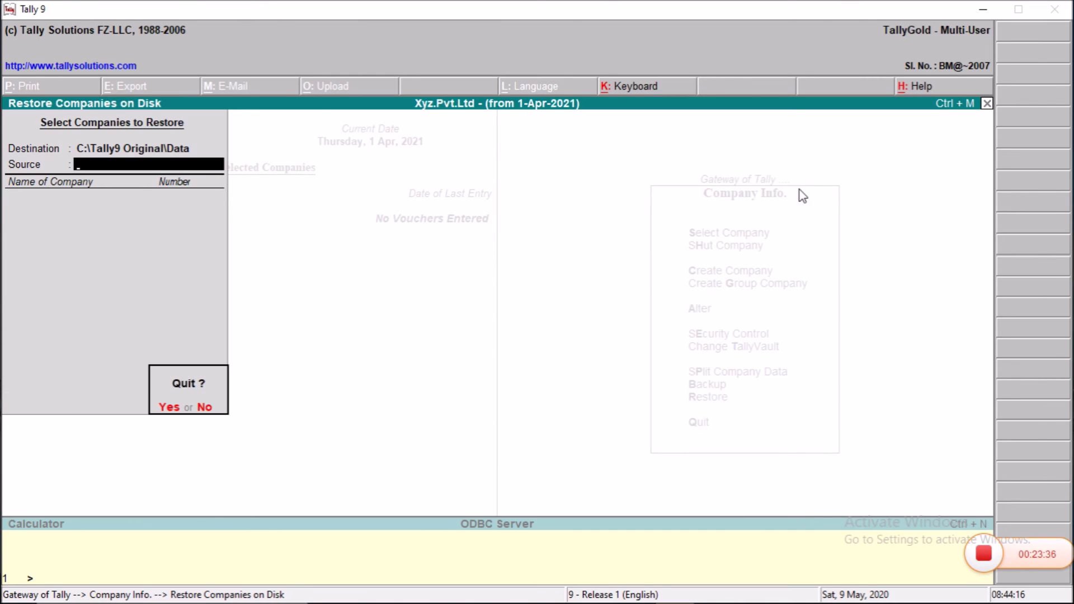
key("Return")
Step: Begin a backup of company 10011 to destination c, then cancel it
key("Up")
key("Return")
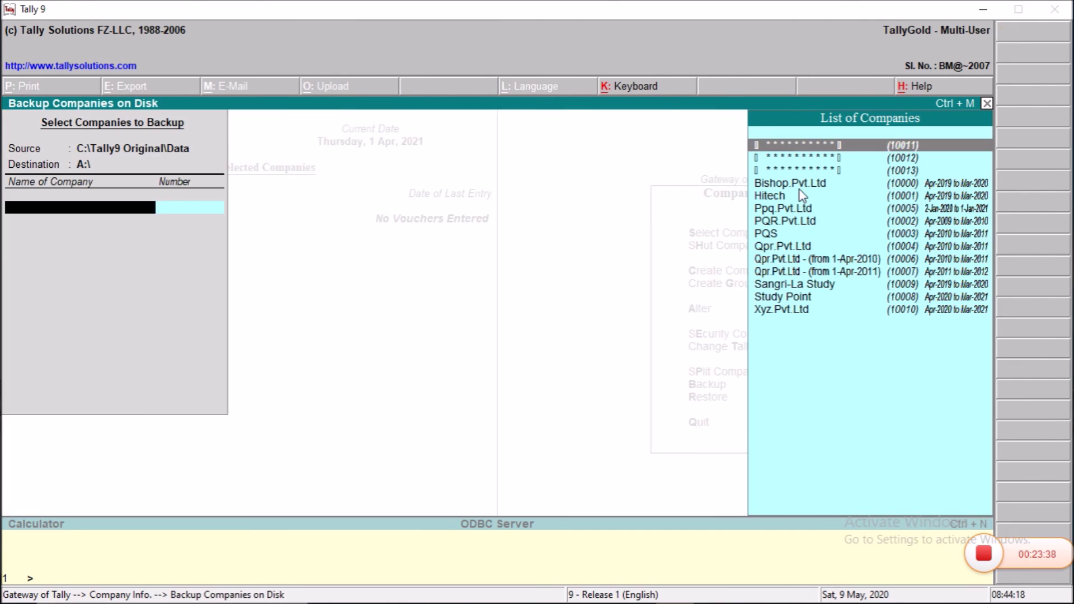
key("BackSpace")
type("c")
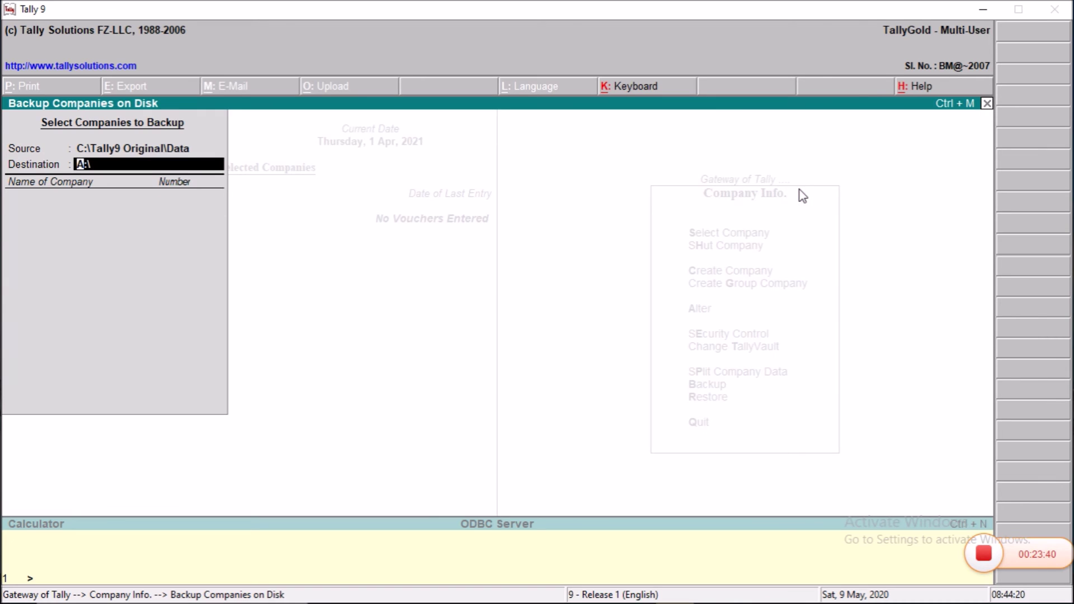
key("Return")
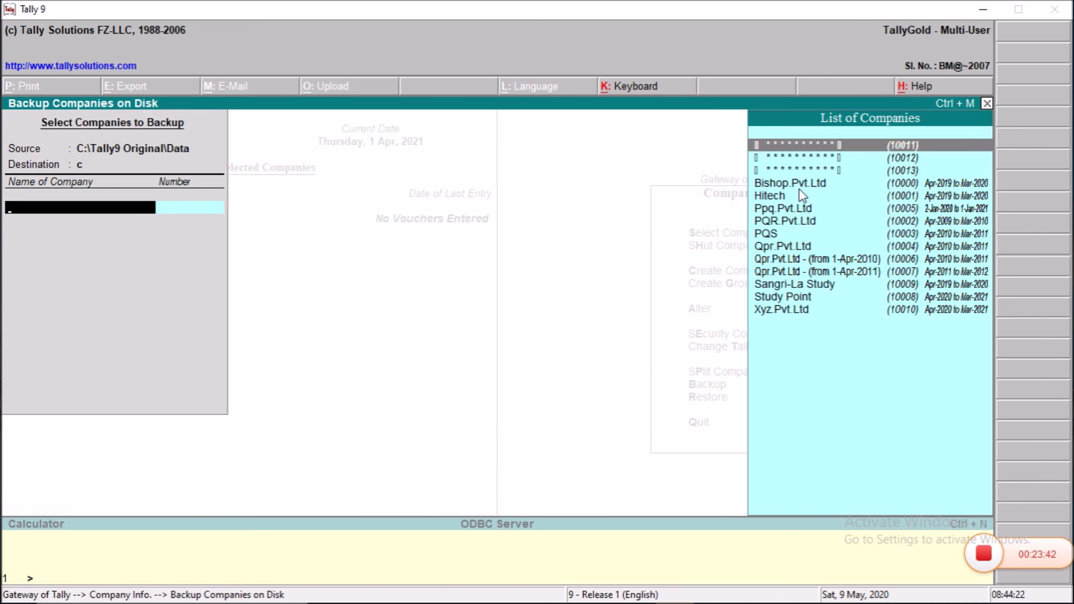
key("Return")
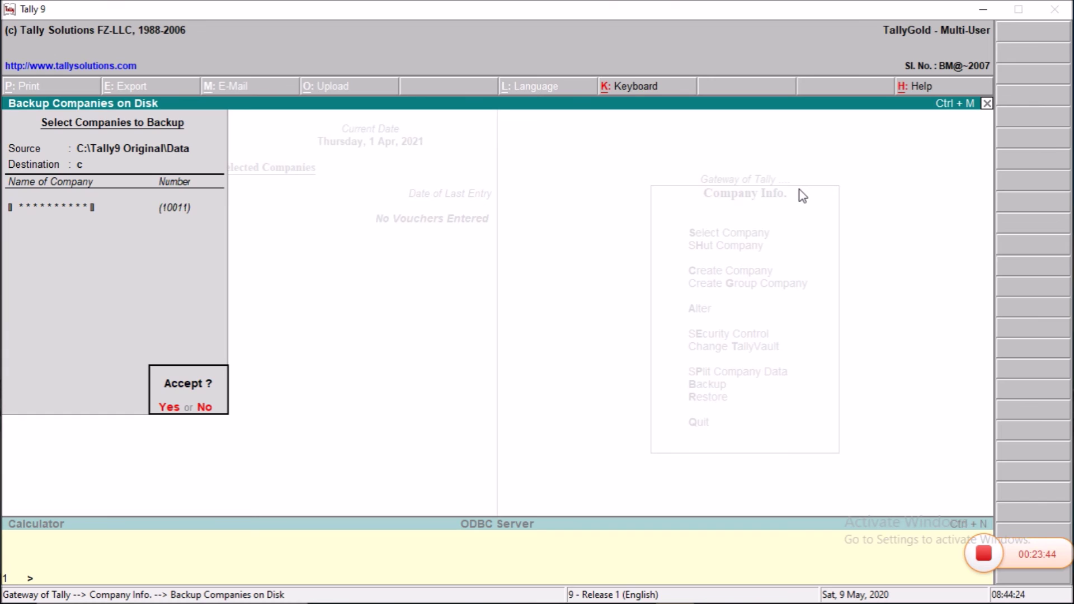
key("Escape")
key("Escape")
key("Escape")
key("Return")
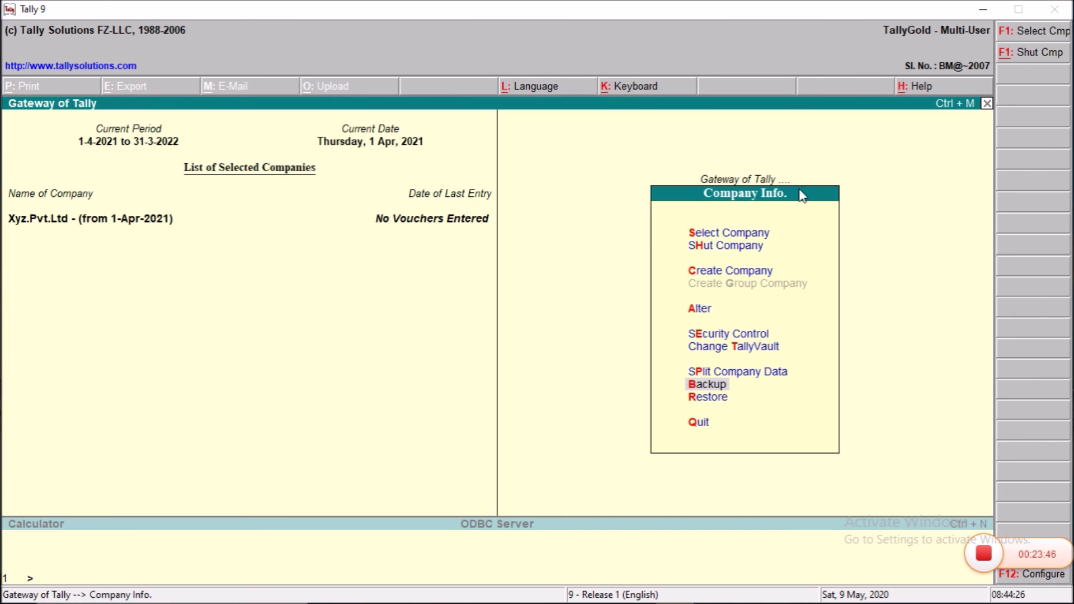
Step: Back up company 10011 to c with its TallyVault password and return to the Gateway
key("Return")
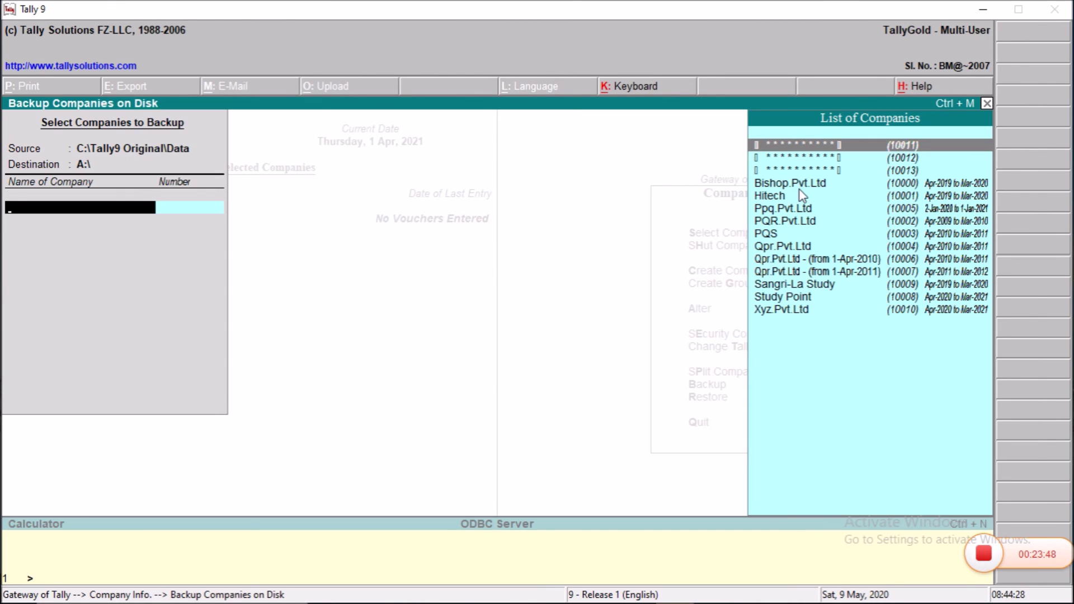
key("Escape")
type("c")
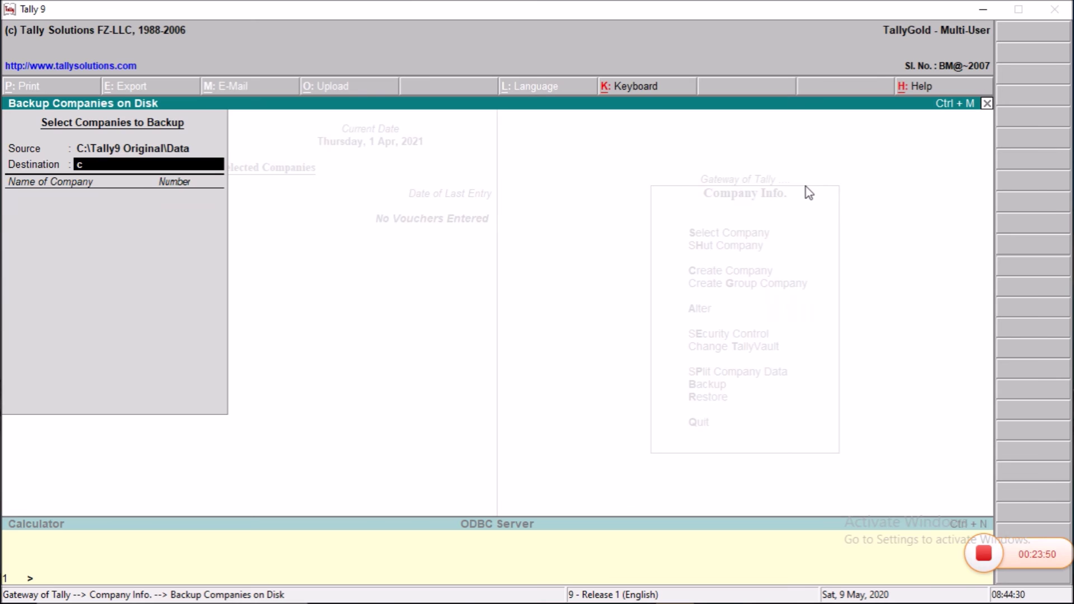
key("Return")
key("Return")
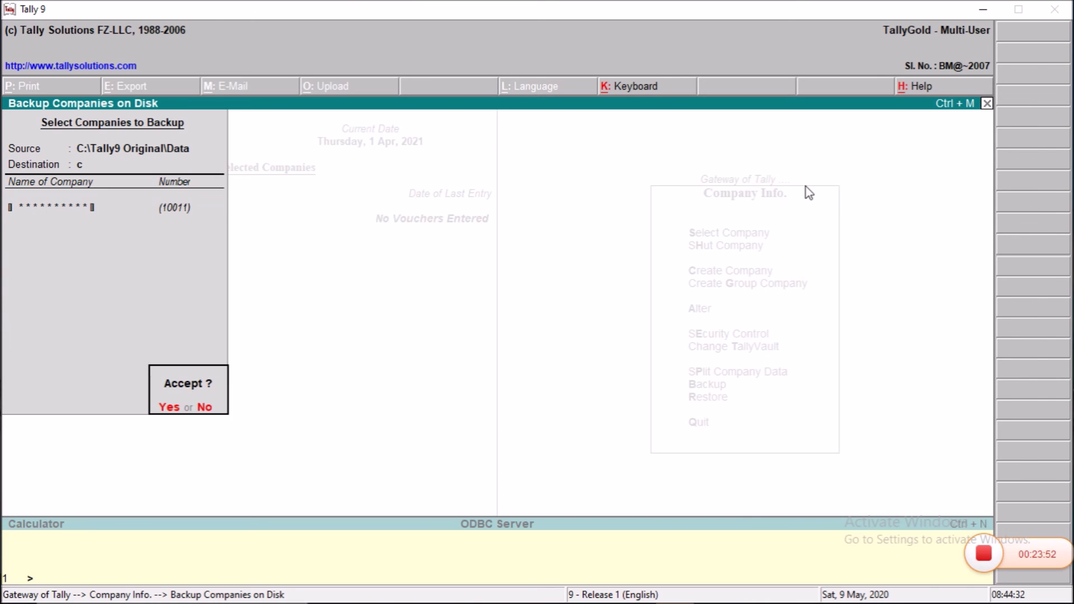
key("y")
type("****")
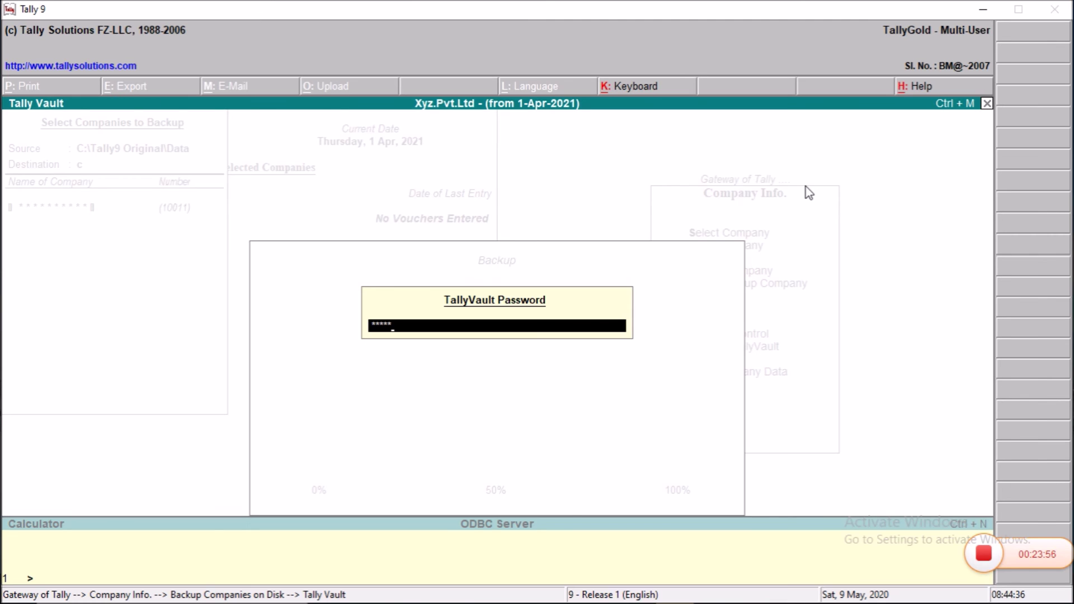
key("Return")
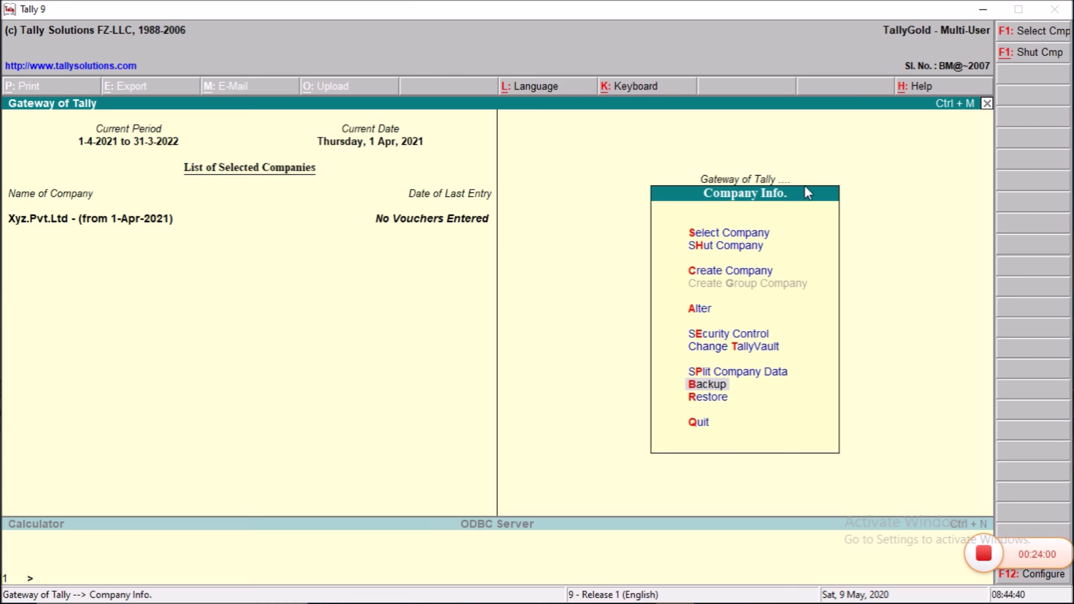
key("Escape")
key("Escape")
key("n")
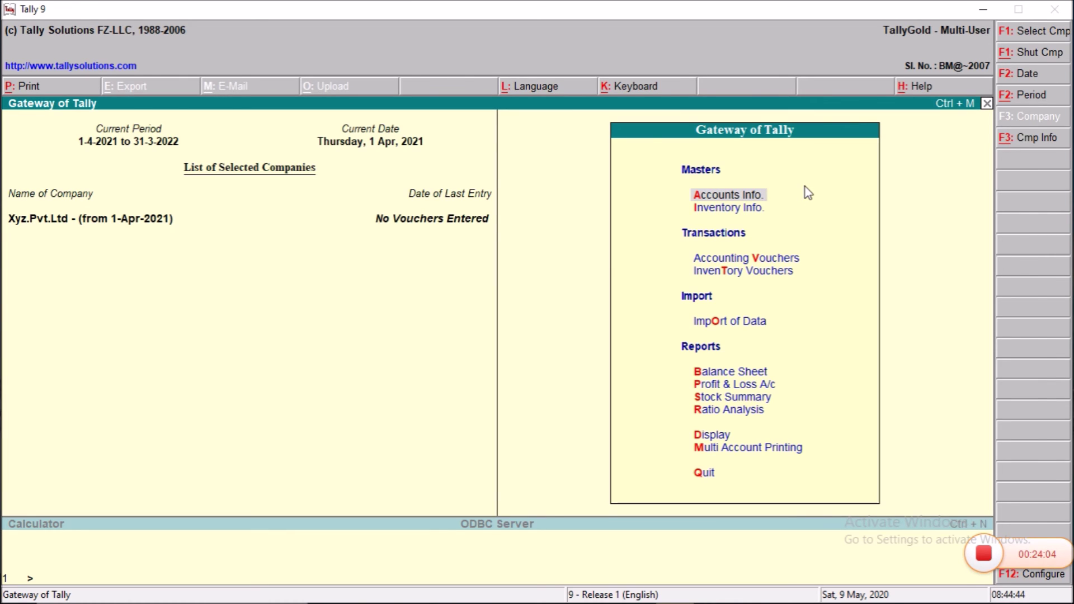
Step: Close Xyz.Pvt.Ltd and back up all eleven companies, Bishop.Pvt.Ltd through Xyz.Pvt.Ltd, to c
key("alt+F1")
key("Down")
key("Down")
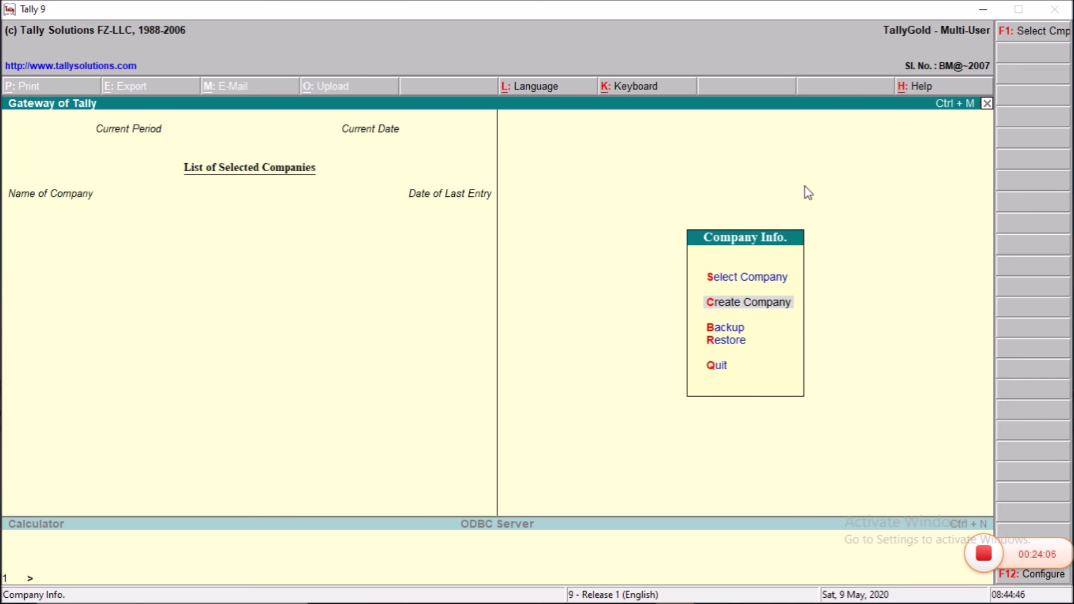
key("Return")
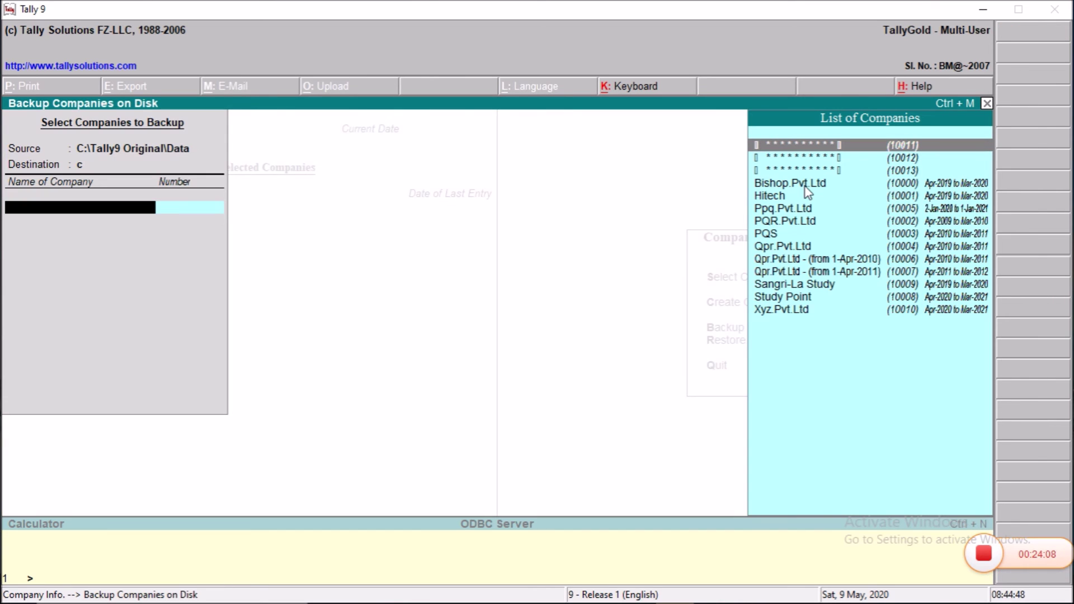
key("Down")
key("Down")
key("Down")
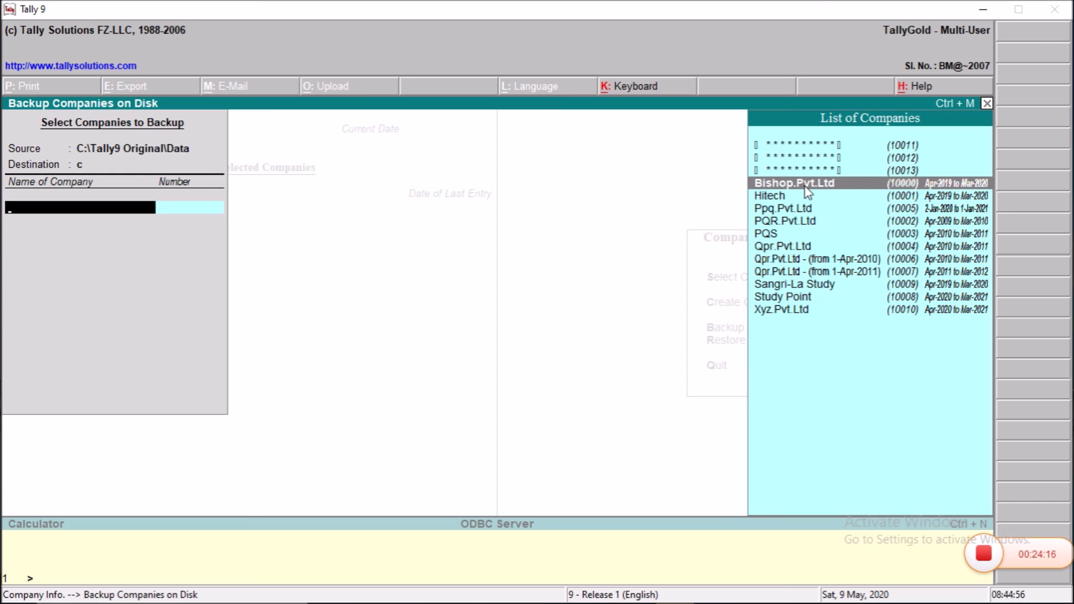
key("Return")
key("Return")
key("Return")
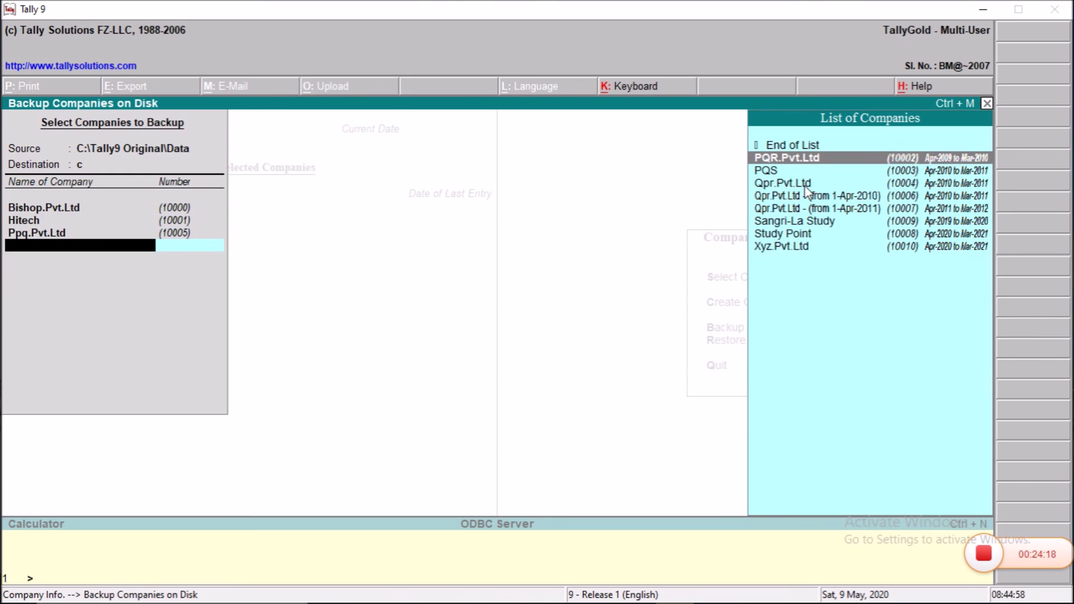
key("Return")
key("Return")
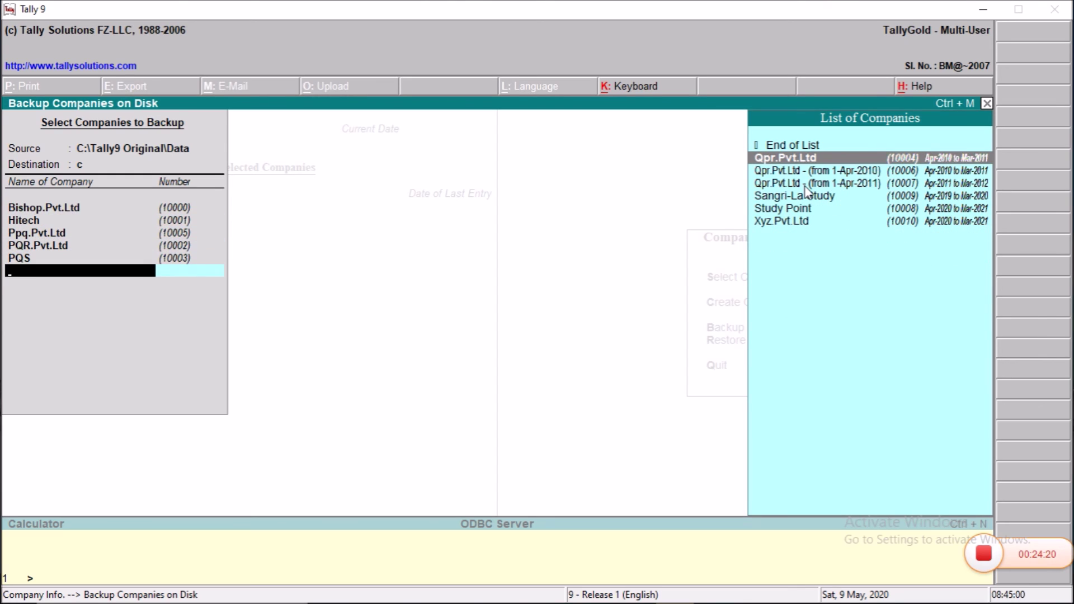
key("Return")
key("Return")
key("Return")
key("Return")
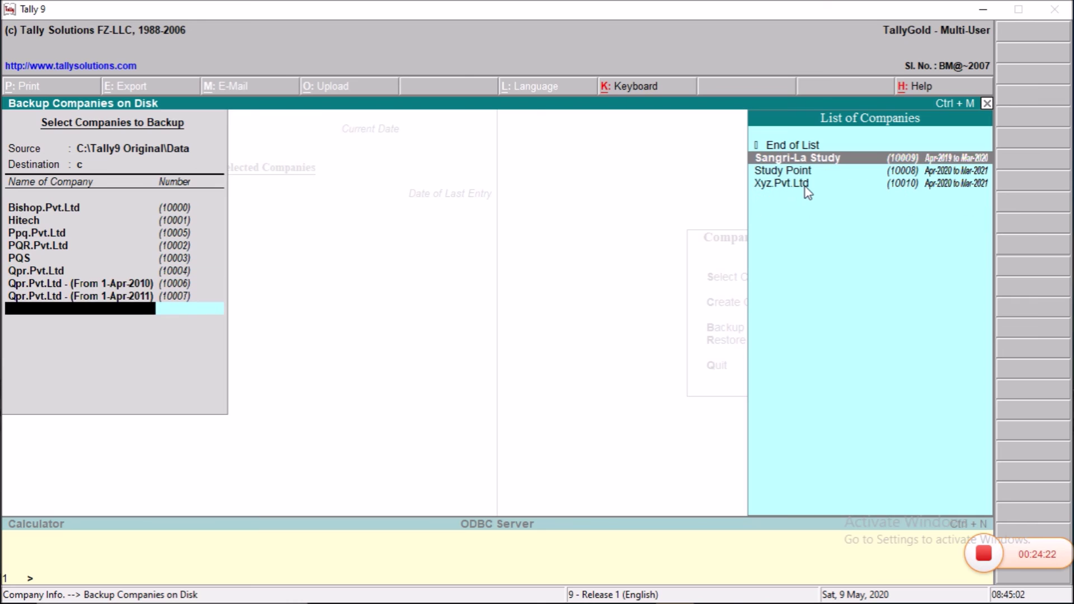
key("Return")
key("Return")
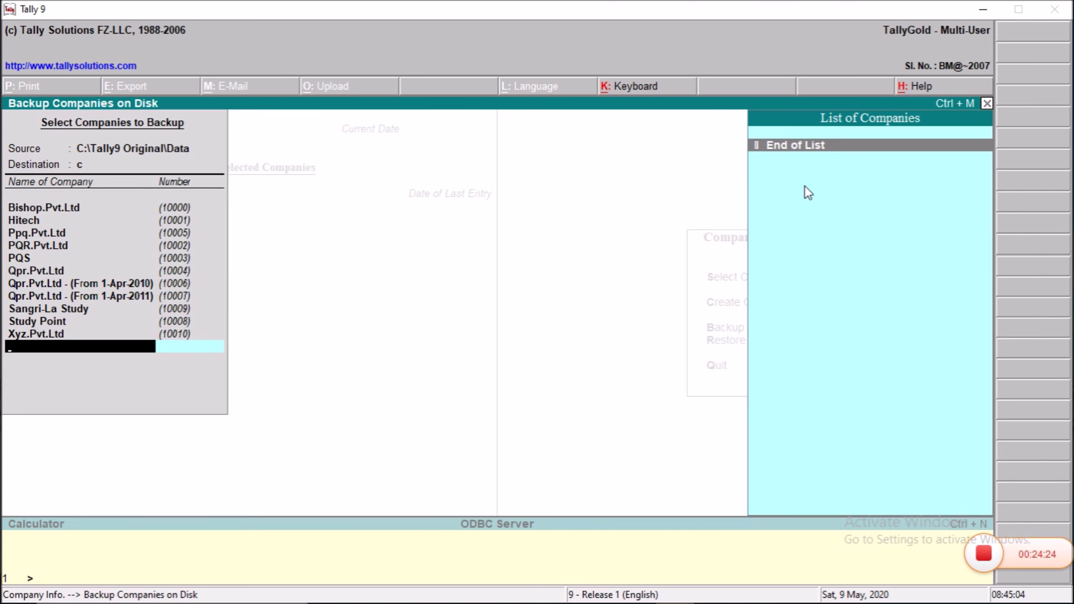
key("Return")
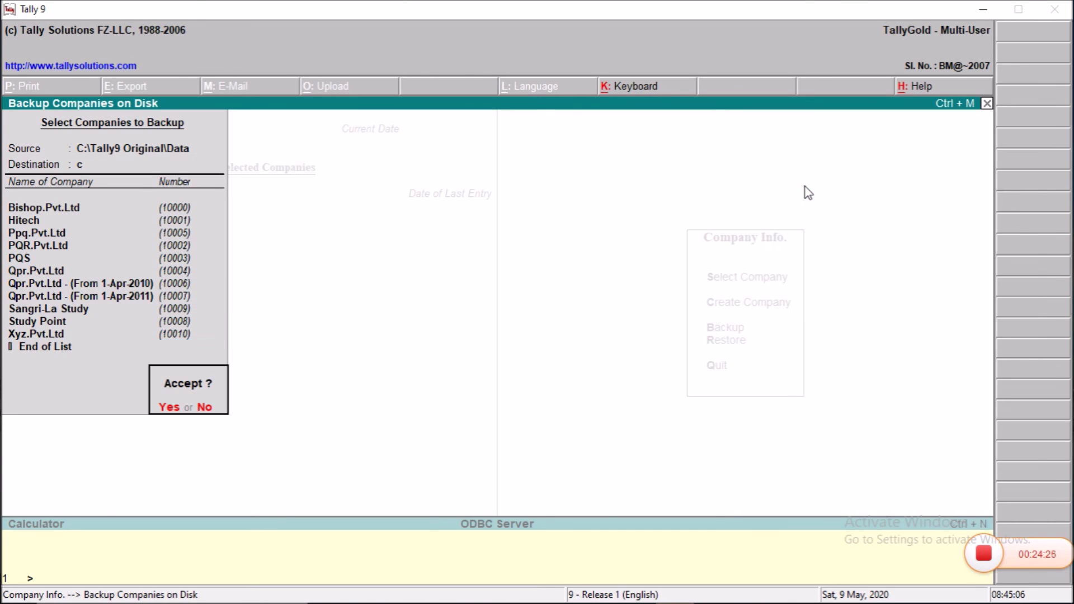
key("Return")
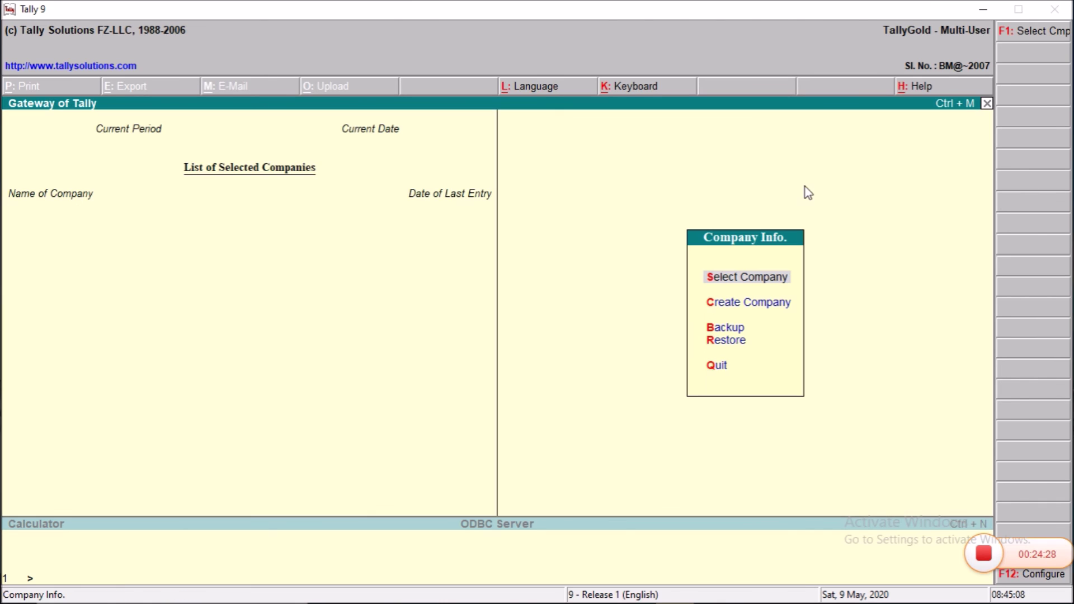
key("Down")
key("Down")
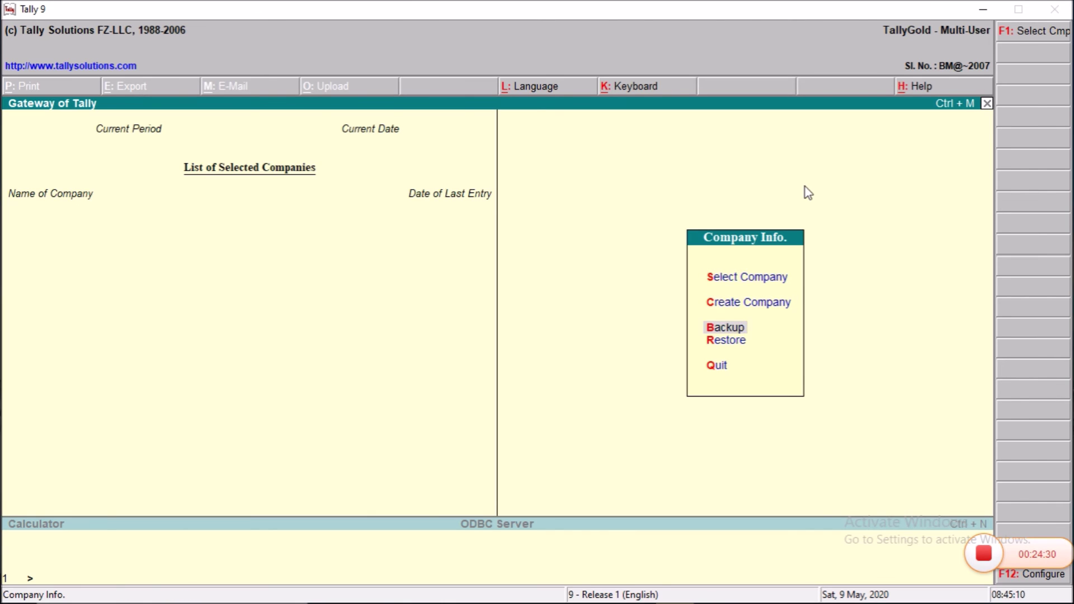
key("Return")
Step: Restore Bishop.Pvt.Ltd, Hitech, Ppq.Pvt.Ltd, PQR.Pvt.Ltd and PQS from drive c
type("c")
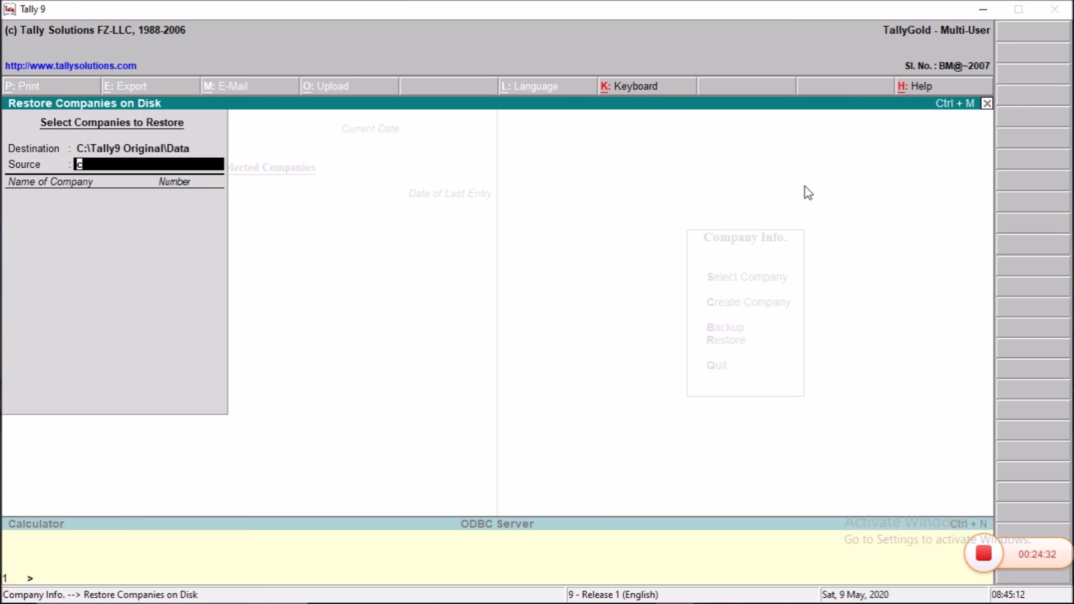
key("Return")
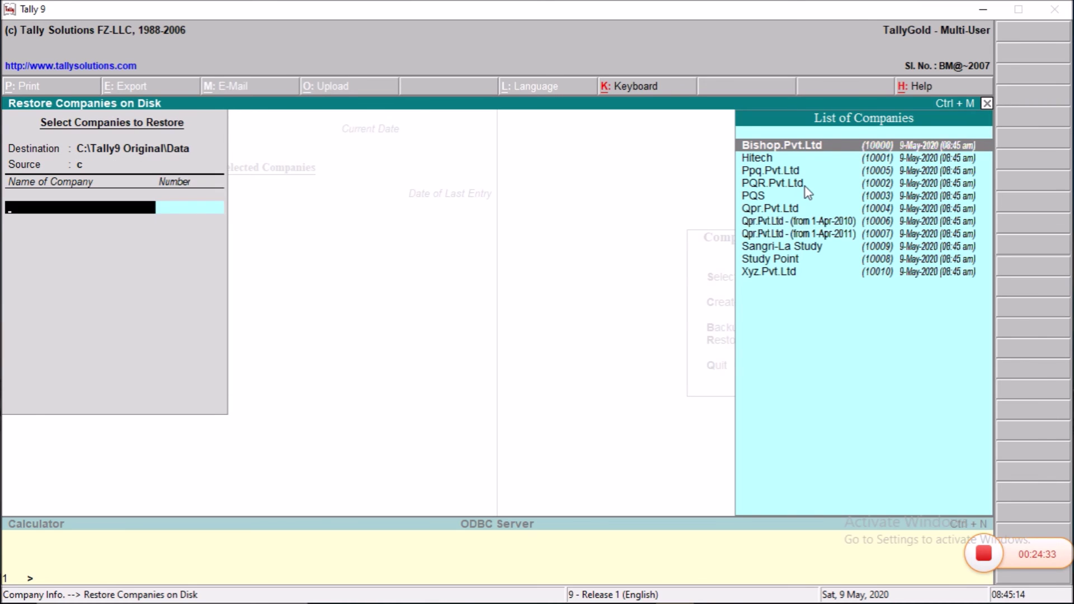
key("Return")
key("Return")
key("Return")
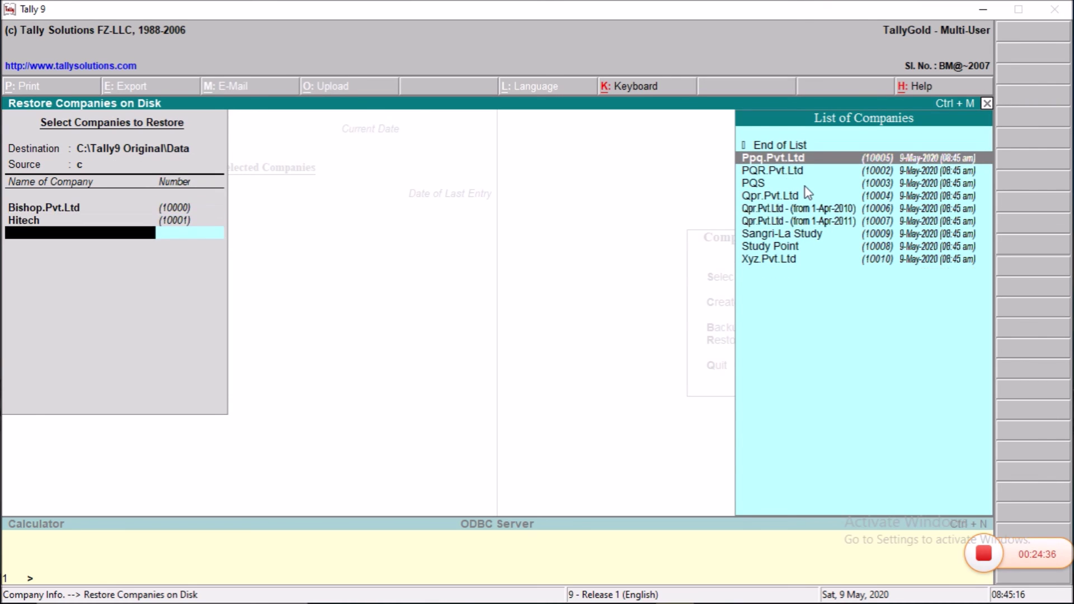
key("Return")
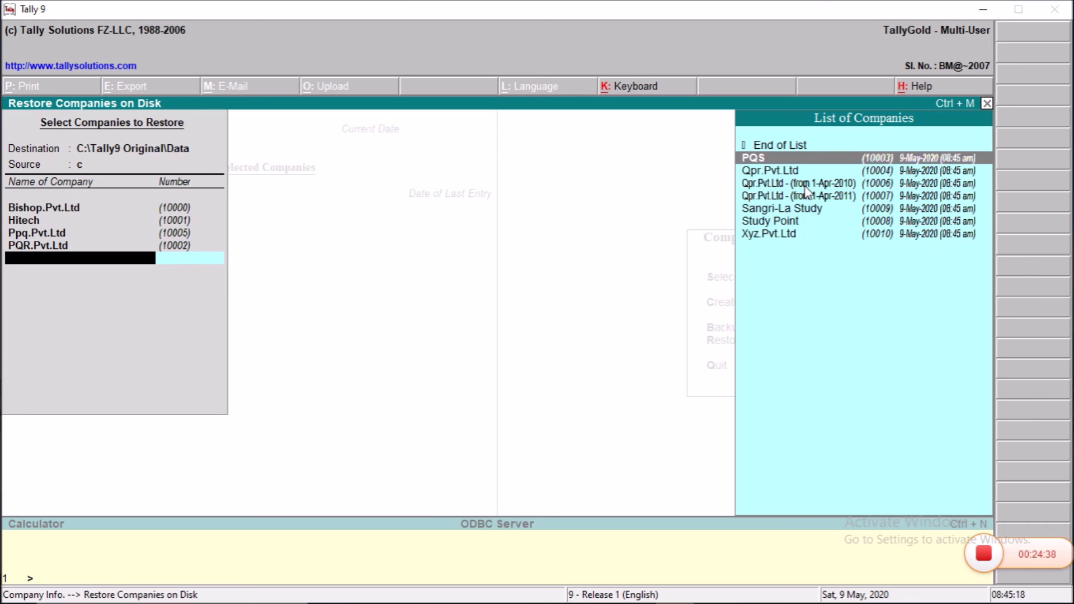
key("Return")
key("Up")
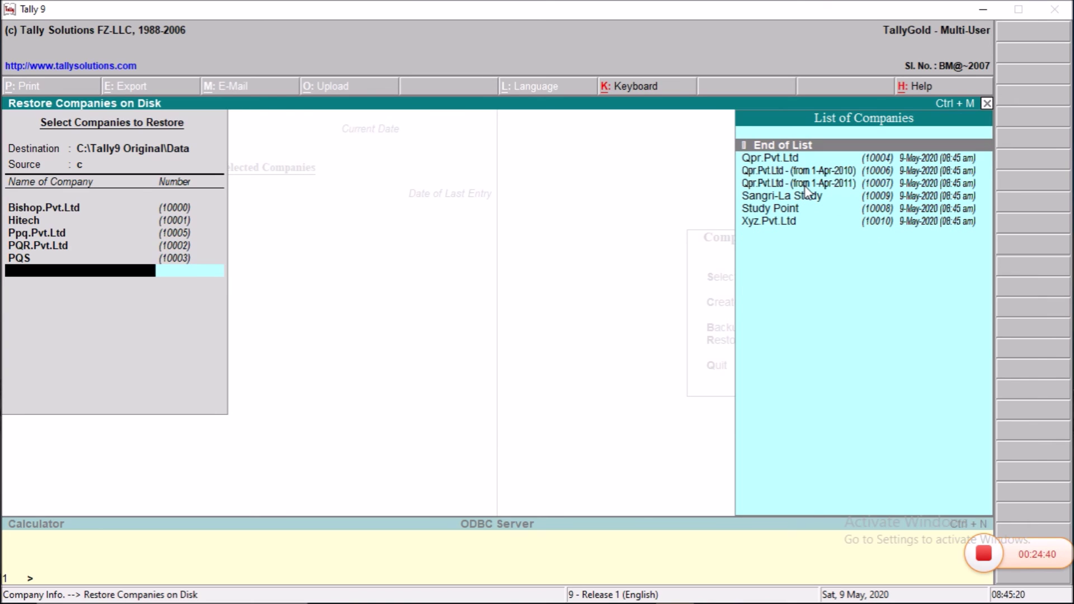
key("Return")
key("y")
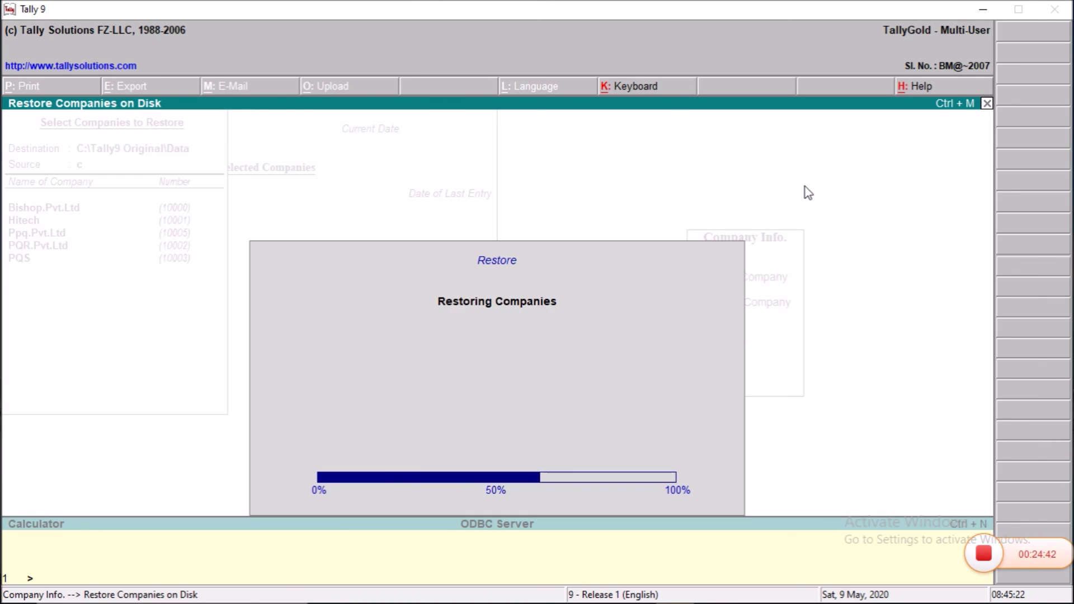
Step: Bring up the Select Company list, declining the quit prompt
key("Escape")
key("n")
key("s")
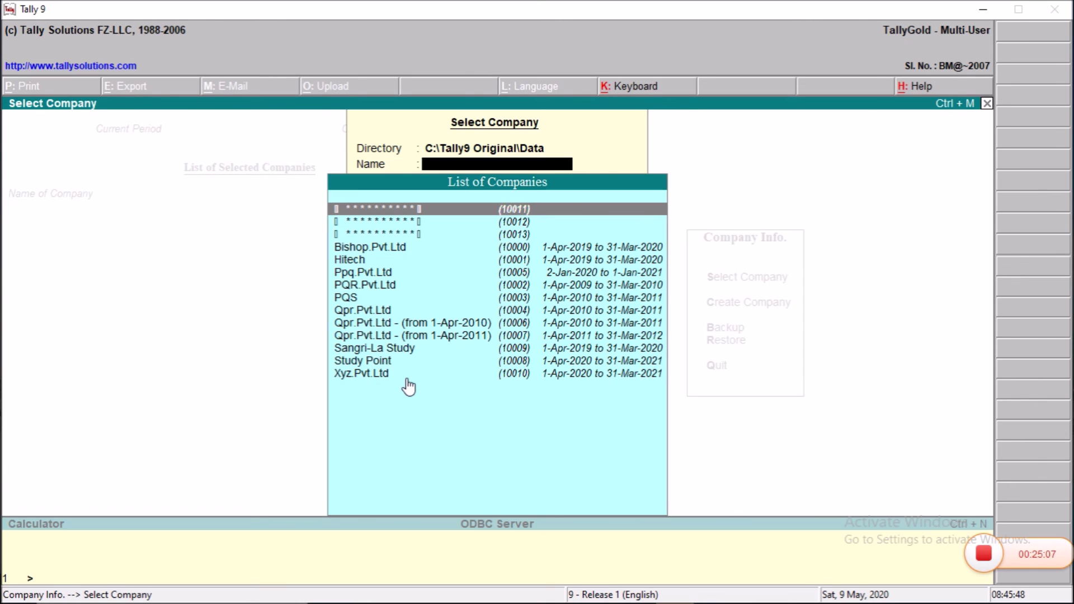
Step: Choose Xyz.Pvt.Ltd from the Select Company list to load it
key("Escape")
key("Escape")
key("Escape")
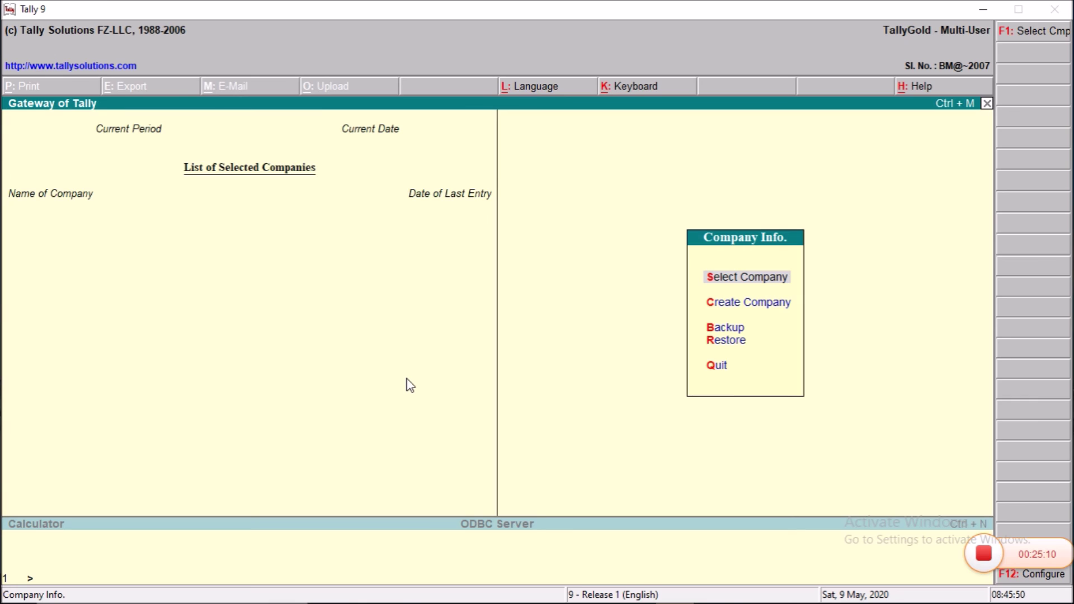
key("Return")
key("Down")
key("Down")
key("Down")
key("Down")
key("Down")
key("Down")
key("Down")
key("Down")
key("Down")
key("Down")
key("Down")
key("Down")
key("Down")
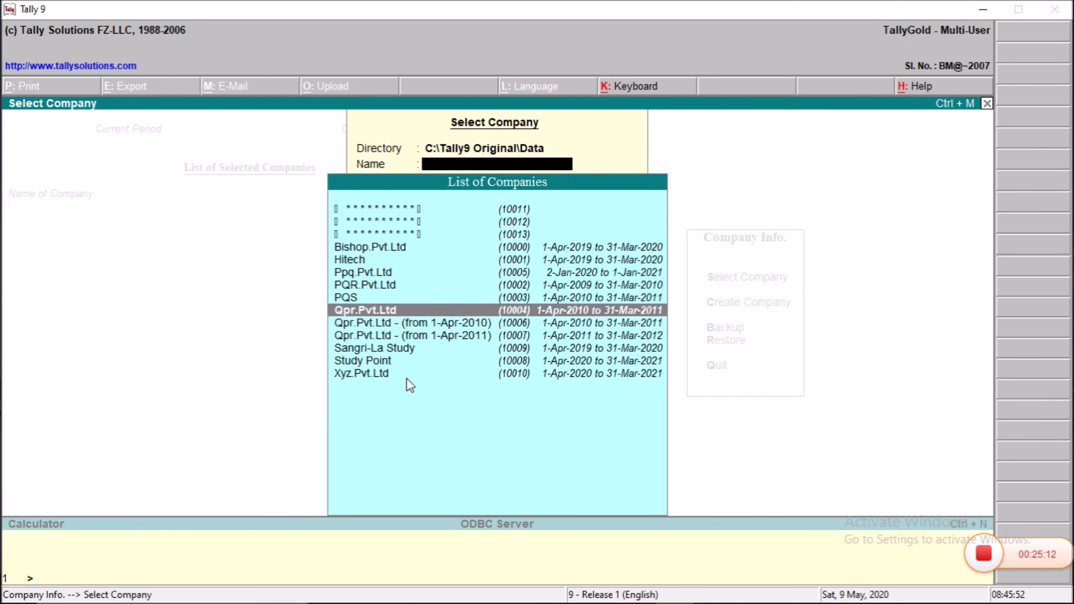
key("Return")
Step: Log in with the administrator's user name and password, then bring up the Company Info options
type("Vikash")
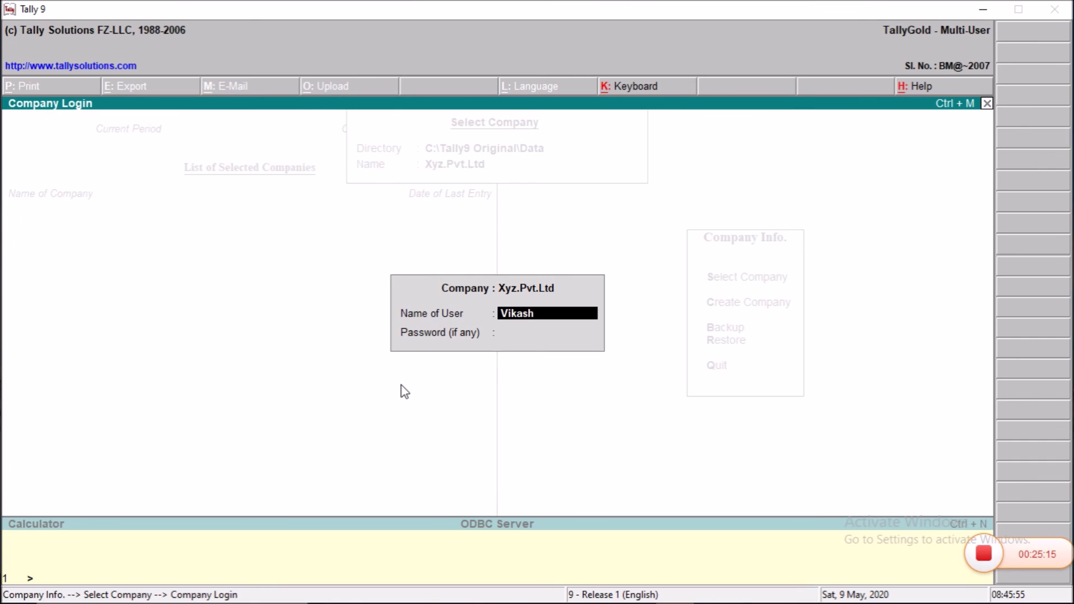
key("Return")
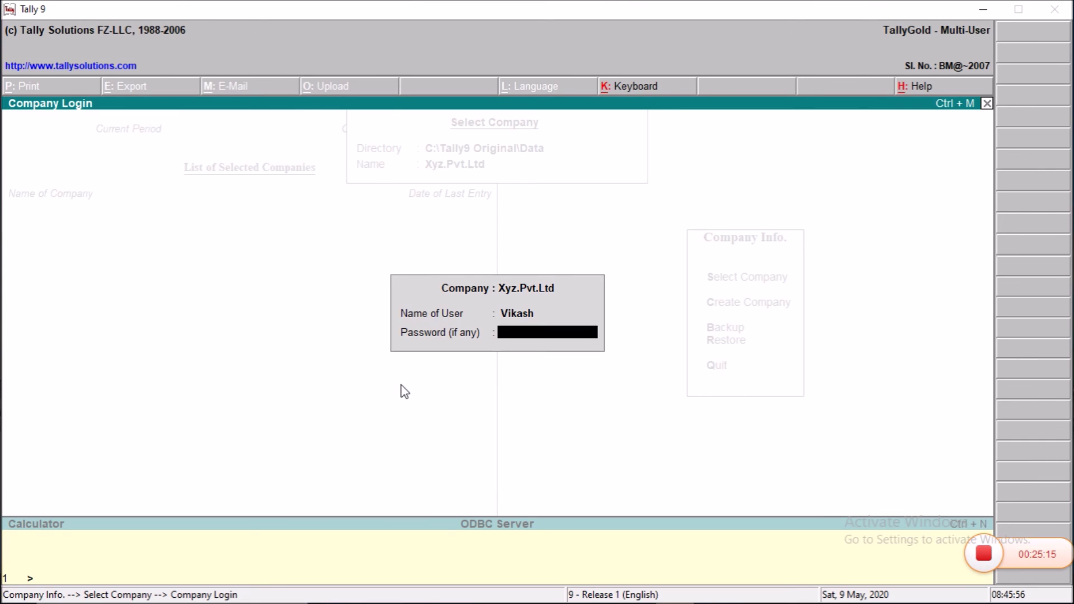
type("*")
key("Return")
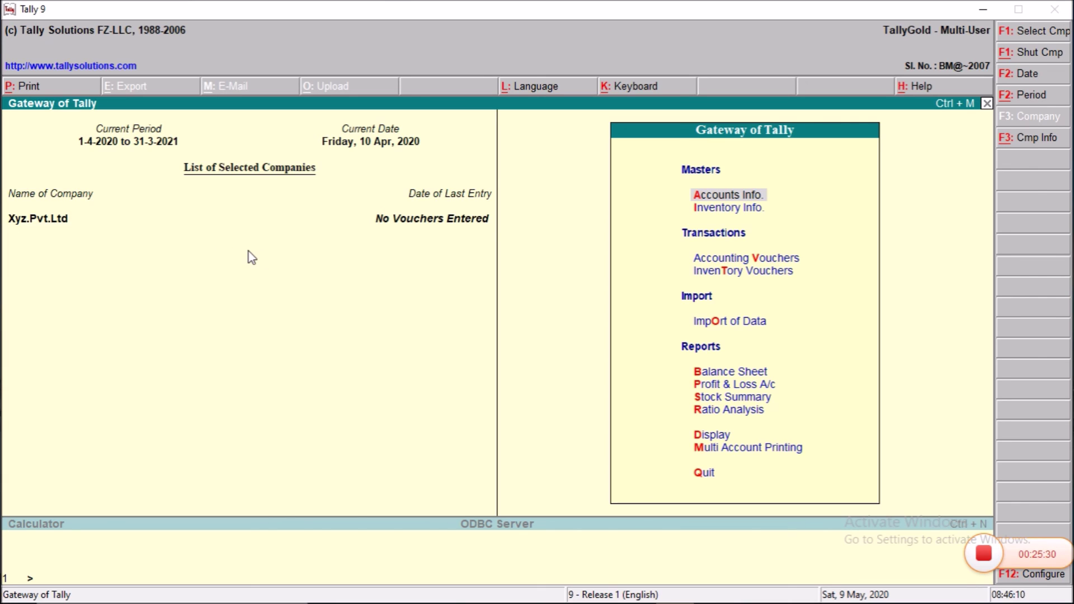
key("alt+F3")
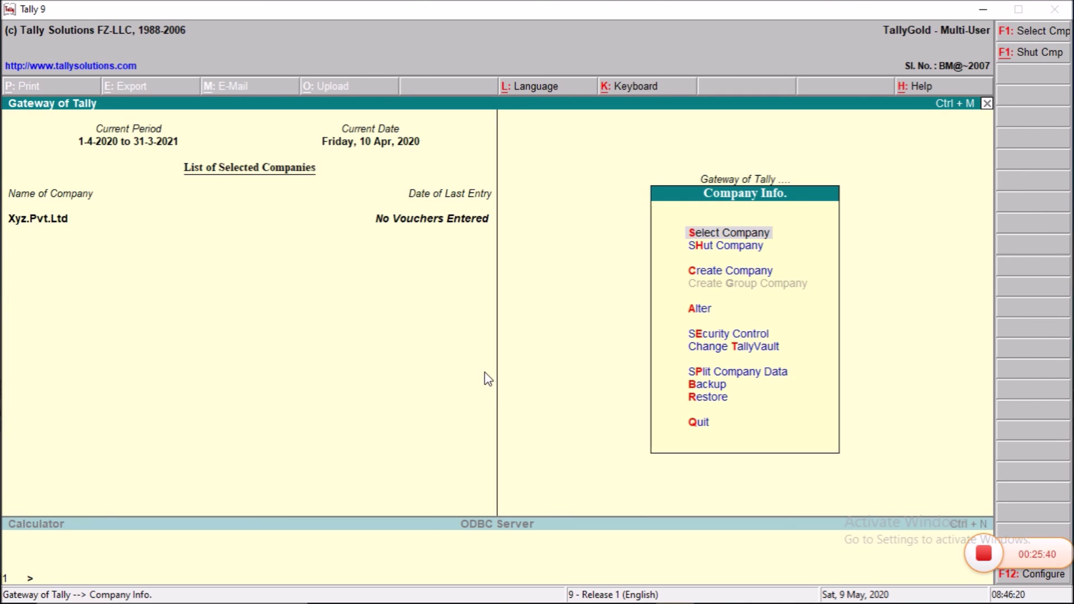
Step: Open Xyz.Pvt.Ltd's company alteration details and decline the delete-company prompt
key("Down")
key("Down")
key("Down")
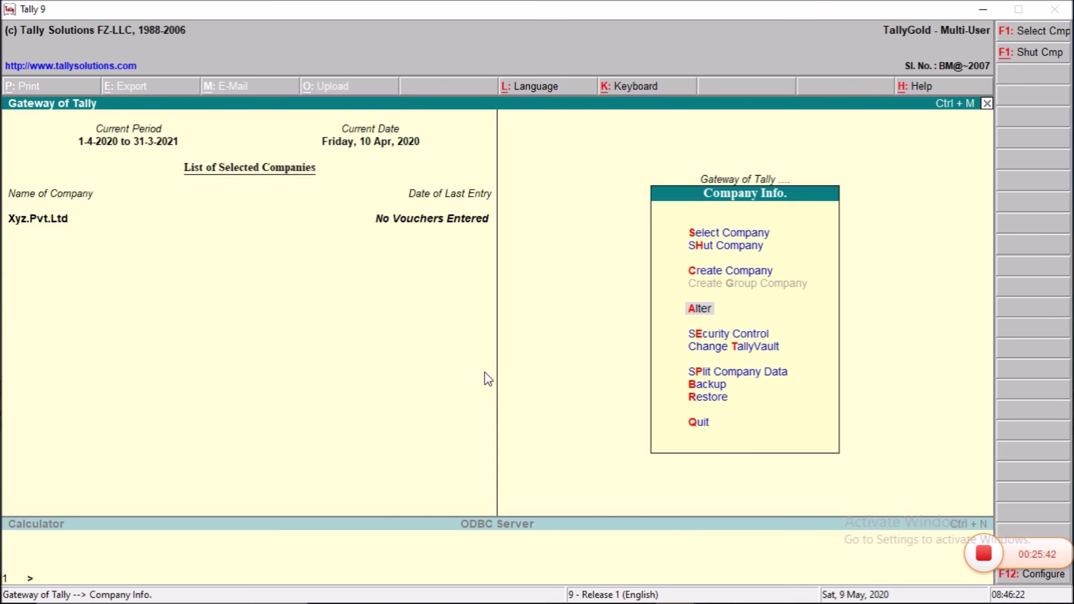
key("Return")
key("Return")
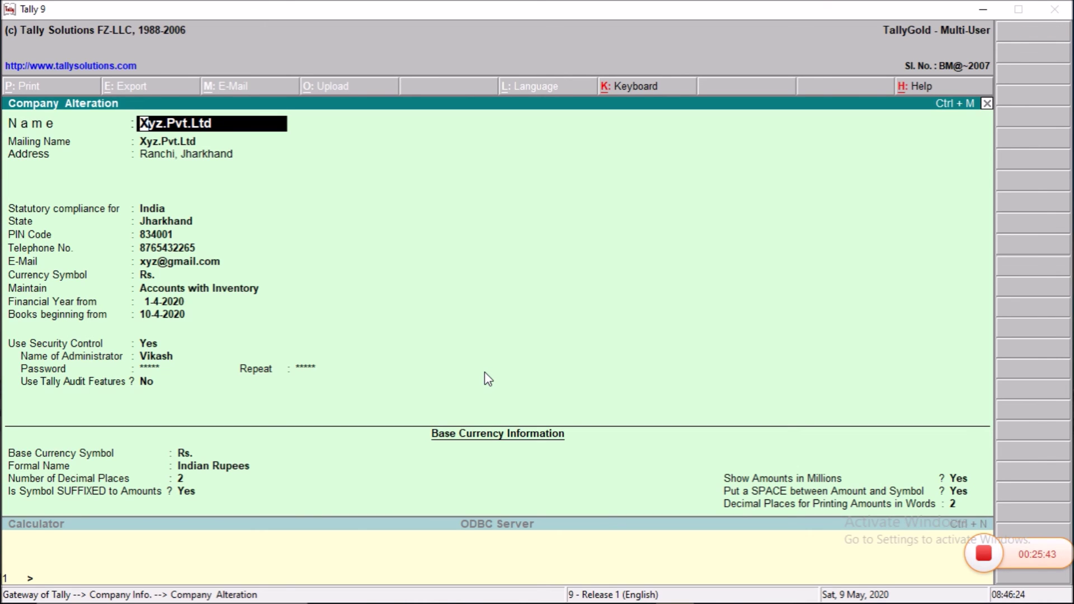
key("alt+d")
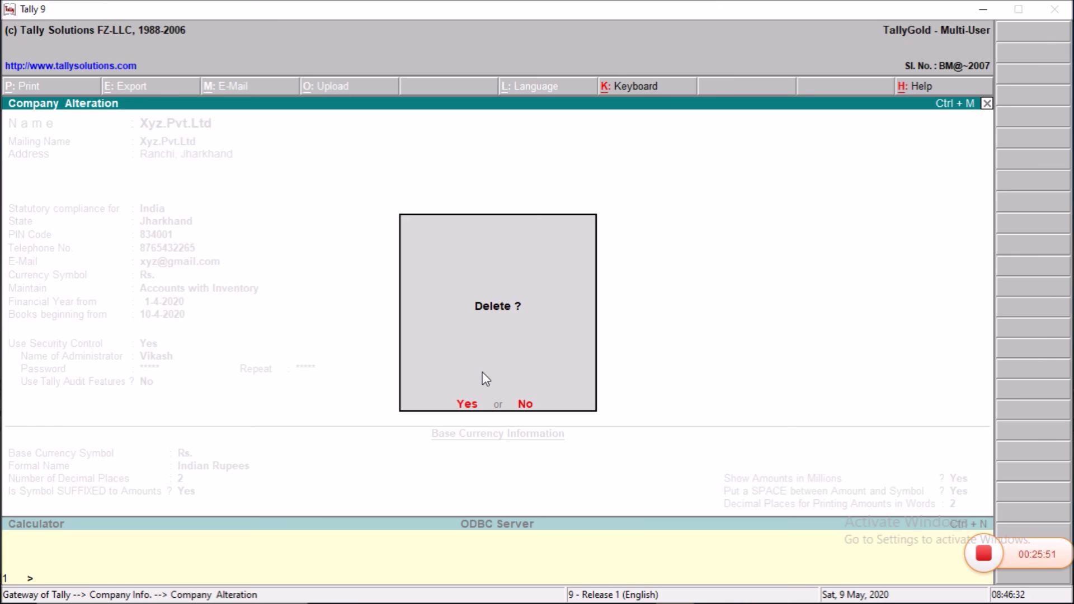
key("Escape")
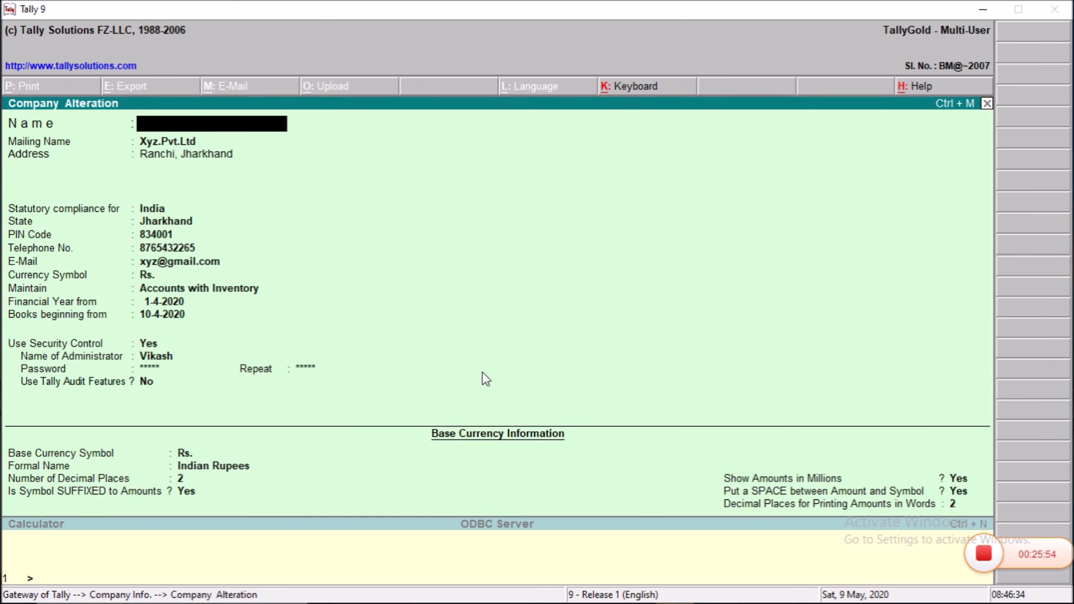
Step: Leave the alteration screen and return to the Gateway of Tally without quitting
key("Escape")
key("y")
key("Escape")
key("Escape")
key("Escape")
key("n")
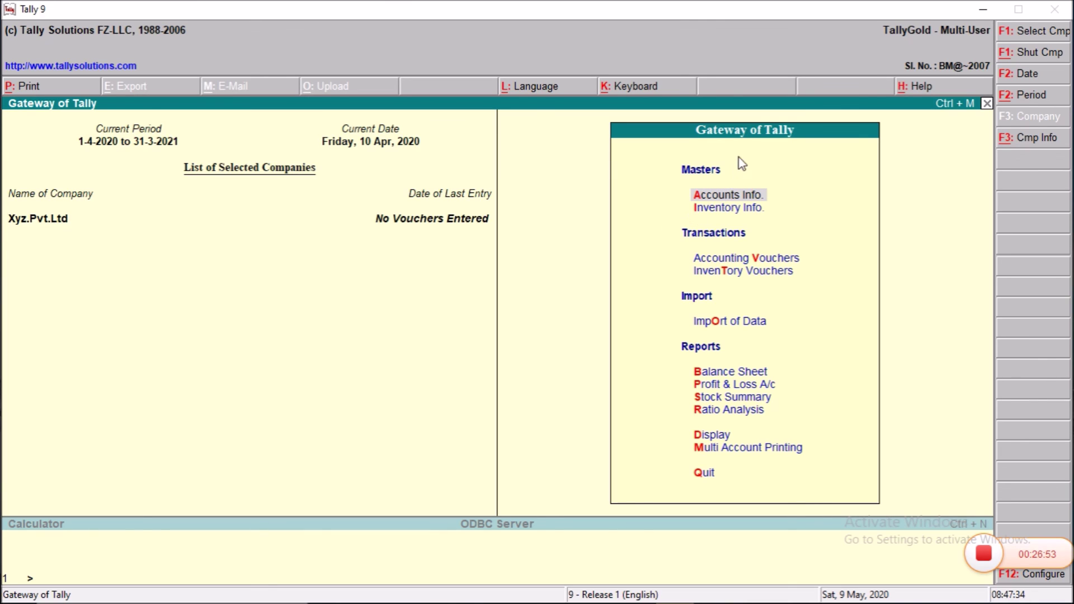
left_click(724, 185)
left_click_drag(1016, 555, 1018, 485)
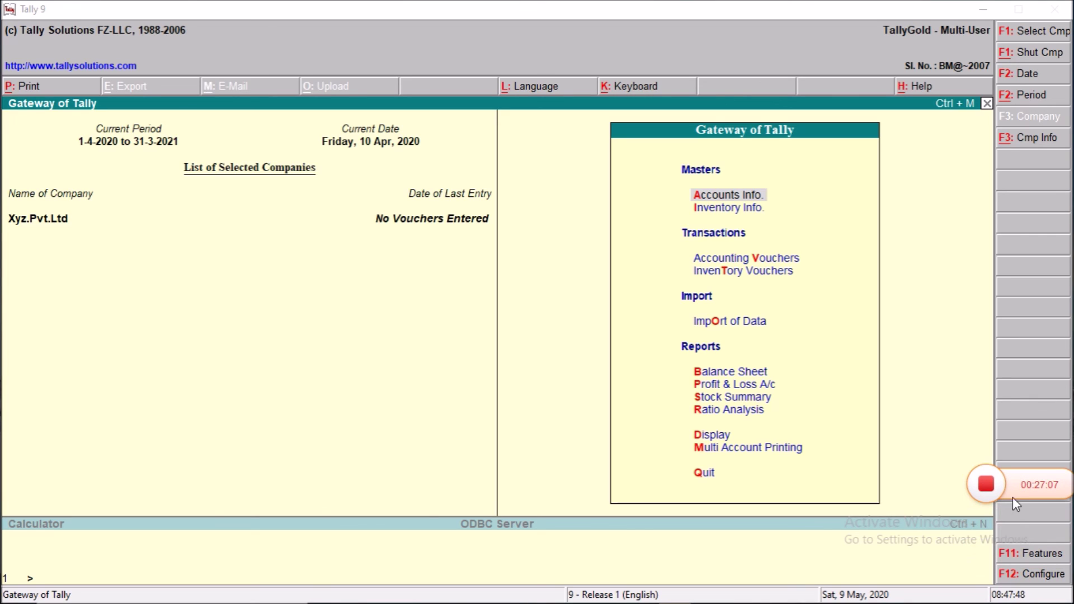